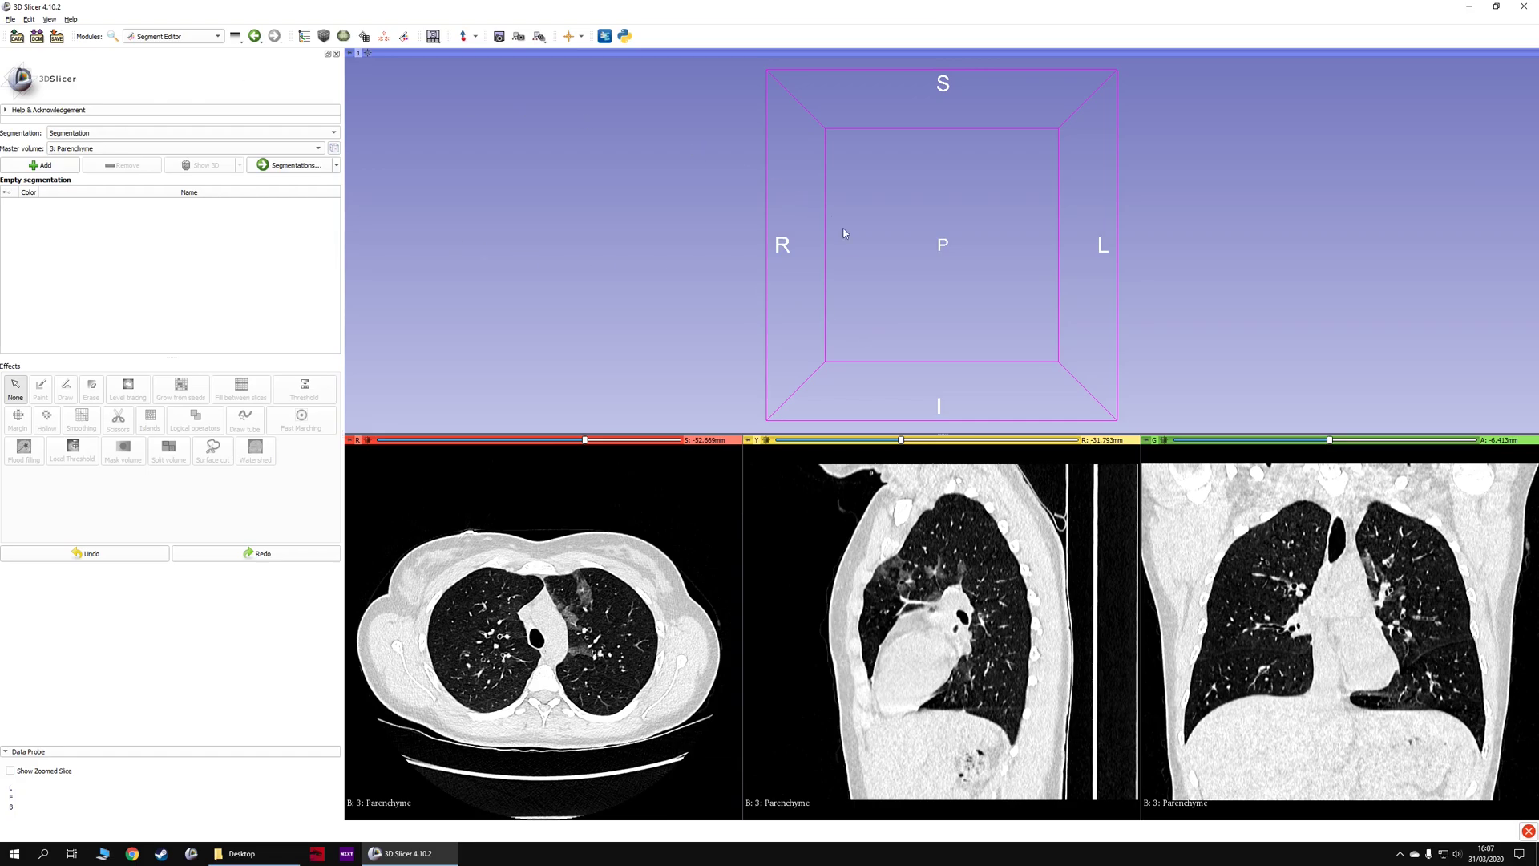
# Open the Segment Editor and add three new segments to the segmentation.
pyautogui.click(159, 38)
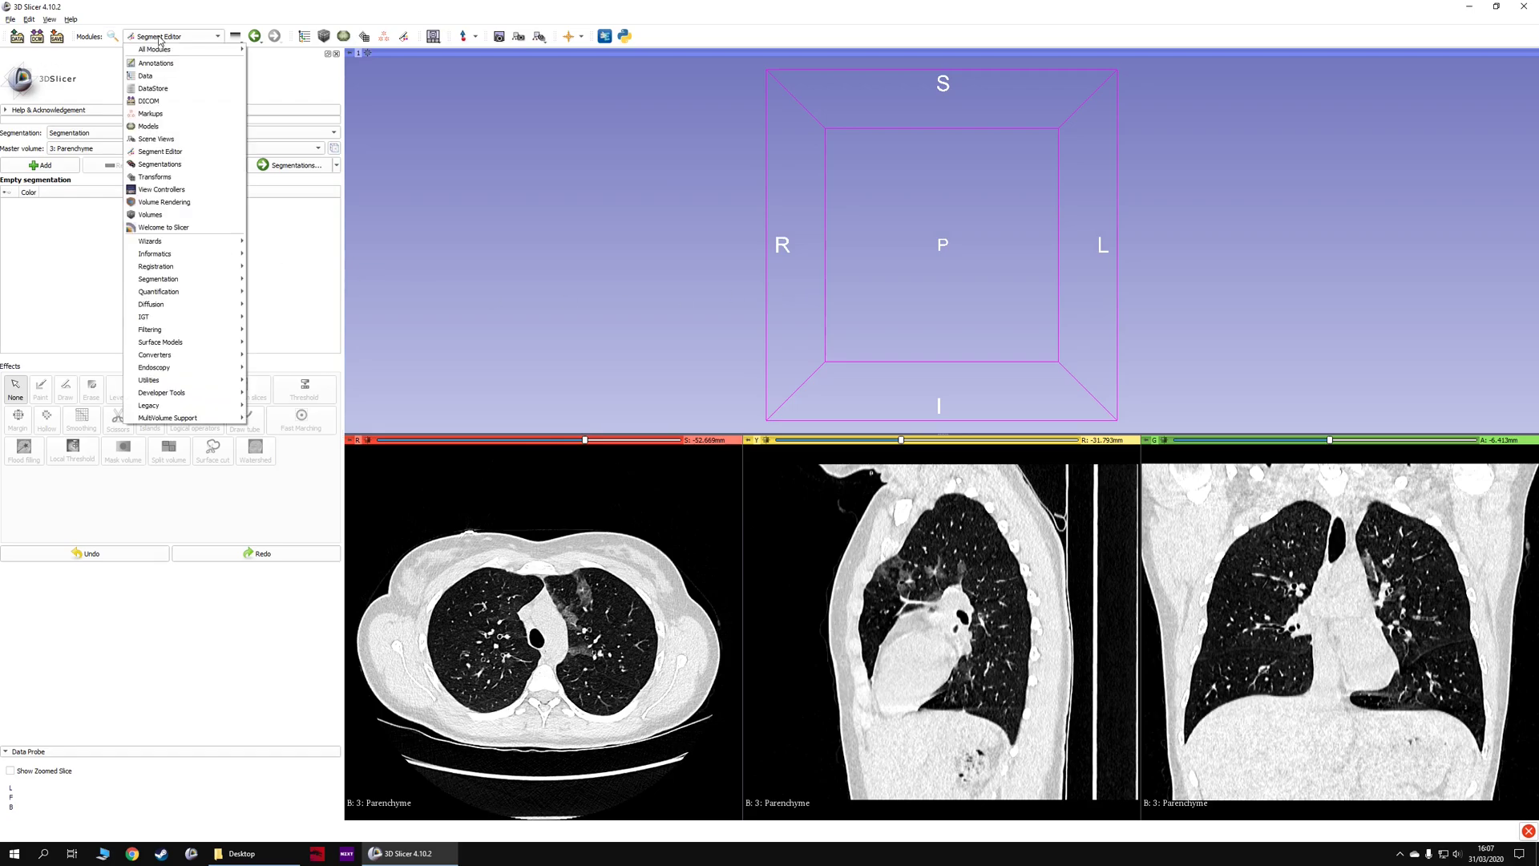
pyautogui.click(150, 157)
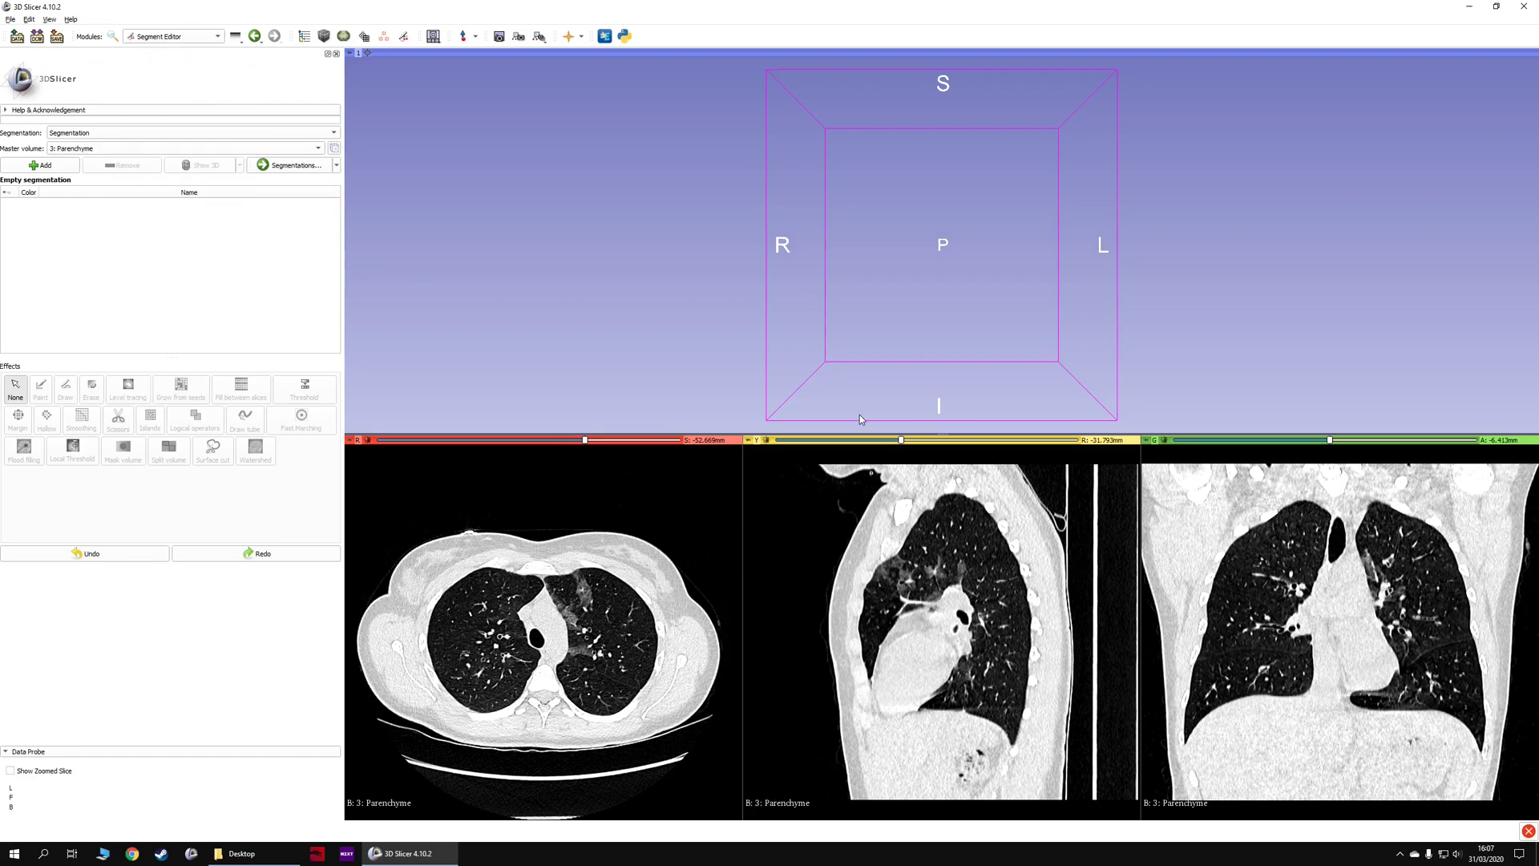
pyautogui.tripleClick(49, 166)
# Set the first segment's color to teal blue and rename it Lungs.
pyautogui.doubleClick(28, 193)
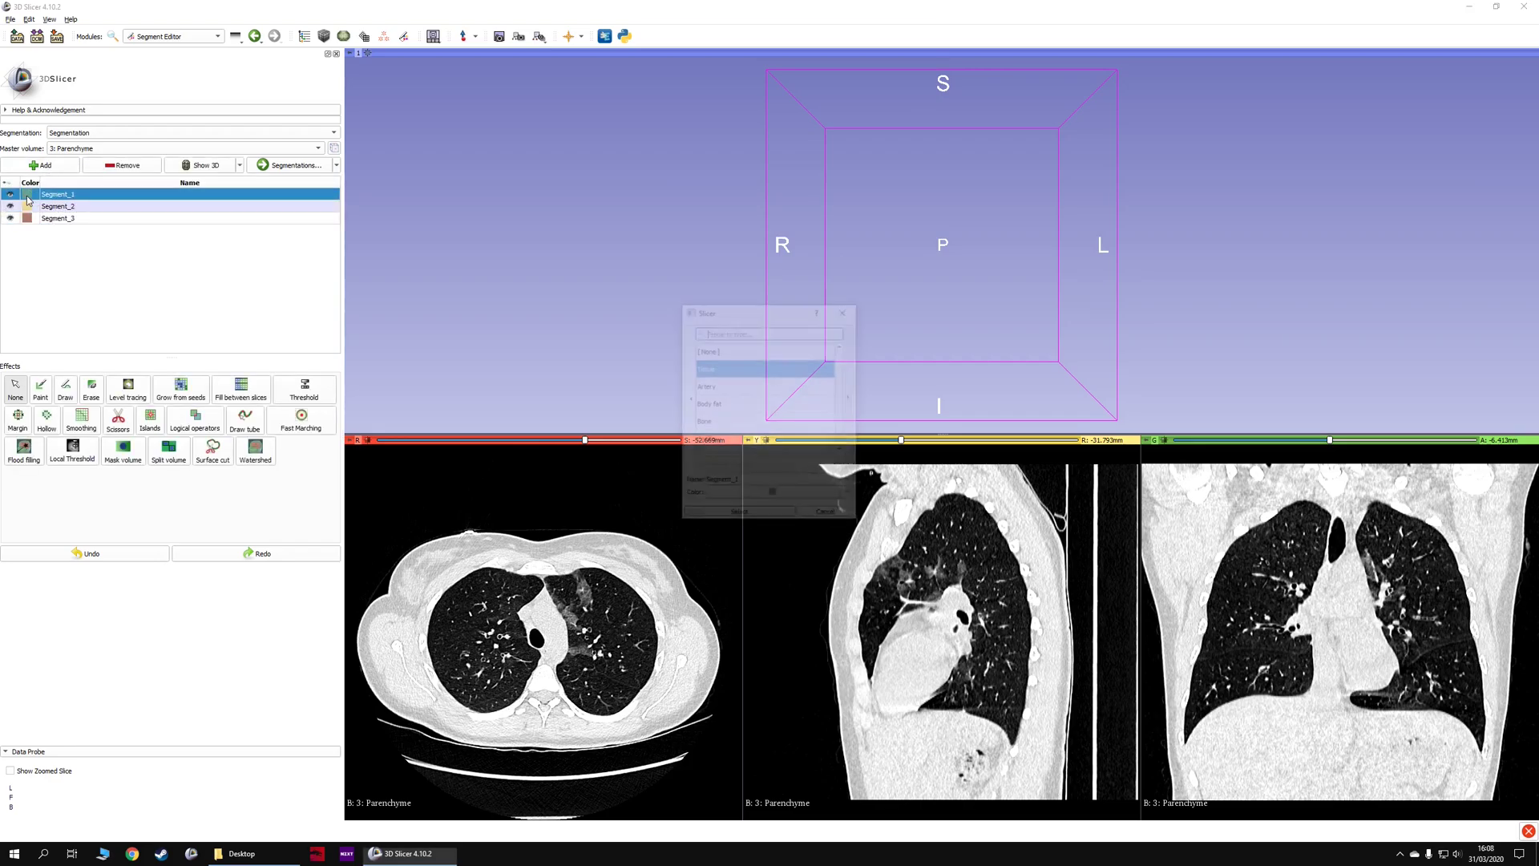
pyautogui.click(832, 362)
pyautogui.moveTo(831, 361)
pyautogui.mouseDown()
pyautogui.moveTo(862, 346)
pyautogui.moveTo(832, 349)
pyautogui.moveTo(837, 371)
pyautogui.mouseUp()
pyautogui.click(856, 525)
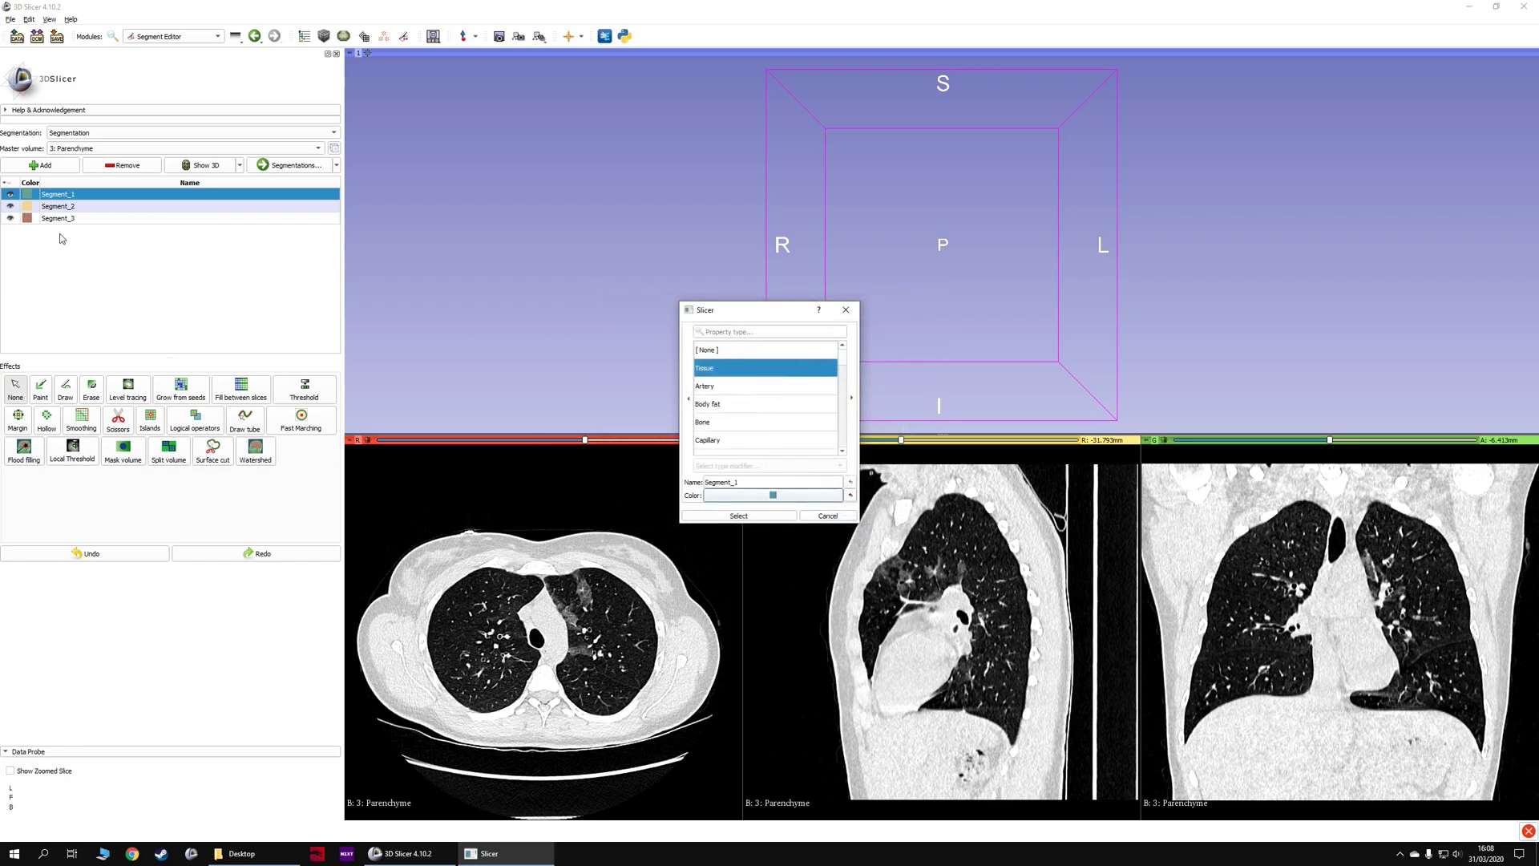
pyautogui.click(705, 515)
pyautogui.doubleClick(78, 194)
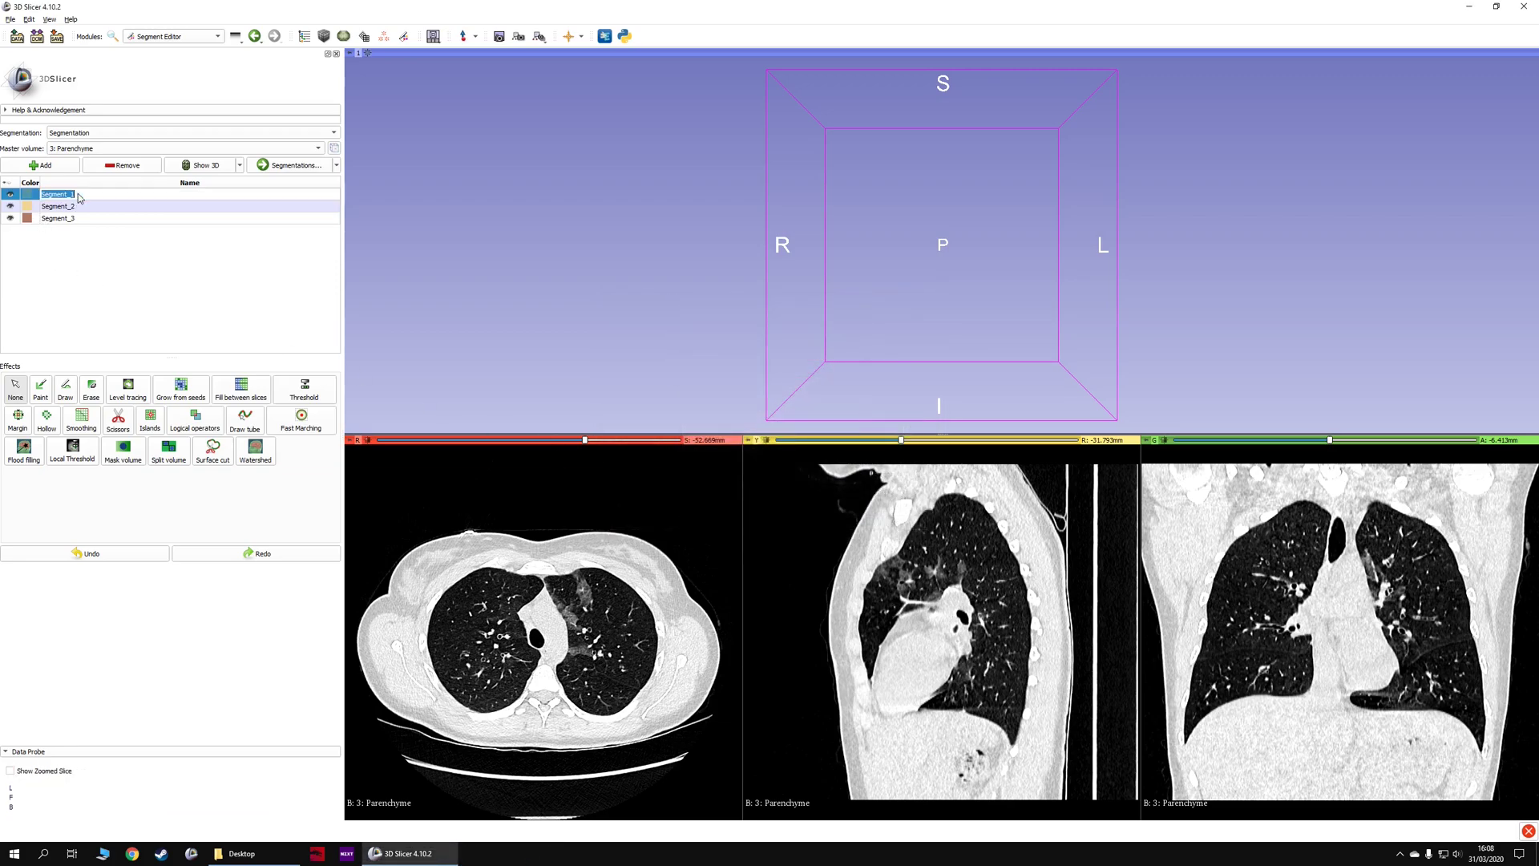
pyautogui.write('Lungs')
pyautogui.press('Return')
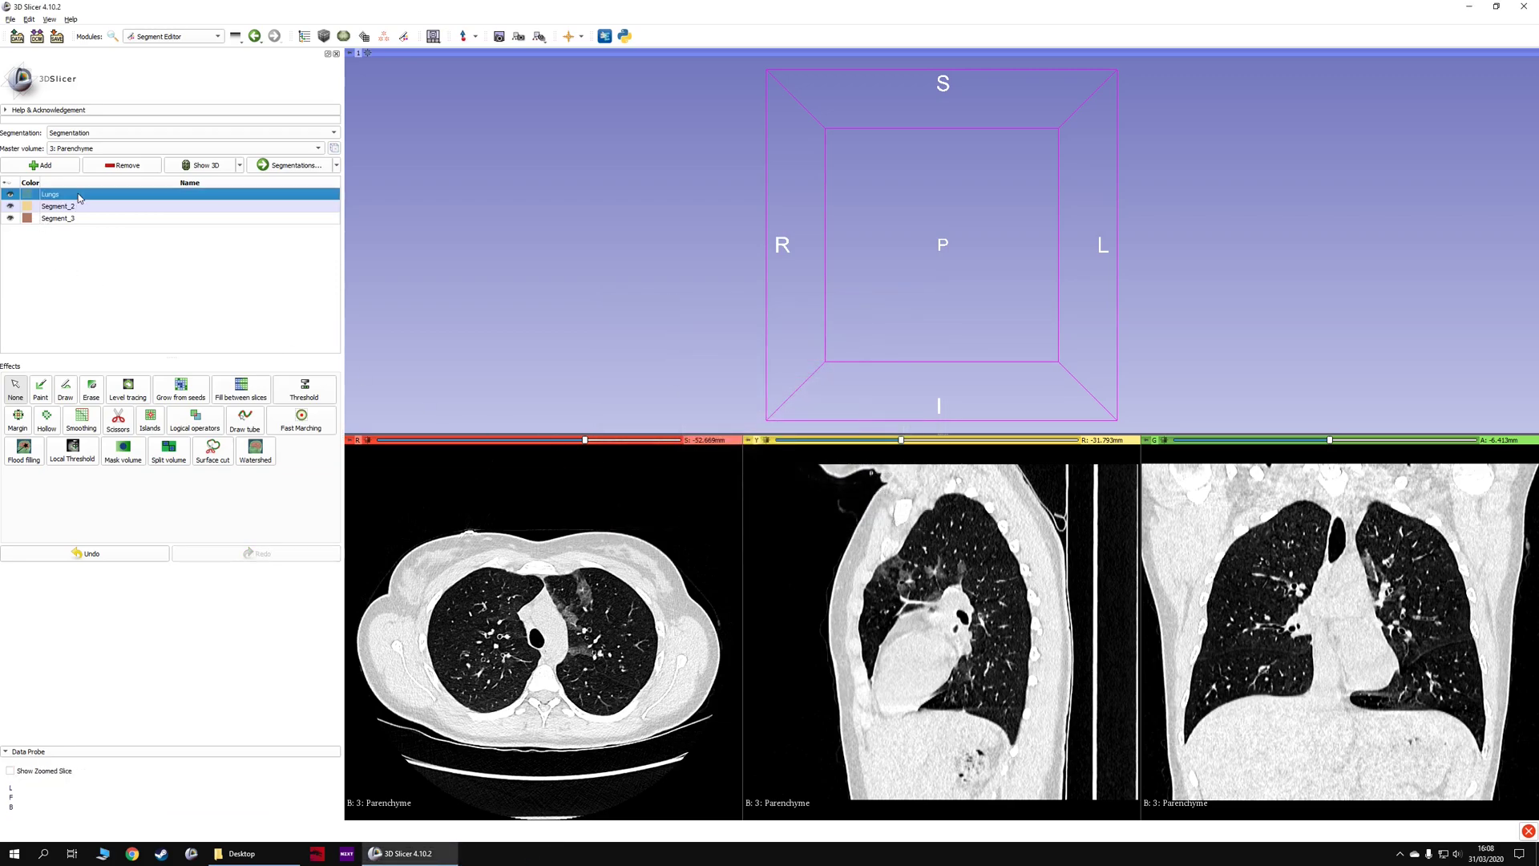
# Set the second segment's color to blue (#3845f1) and rename it Bronchi.
pyautogui.doubleClick(27, 206)
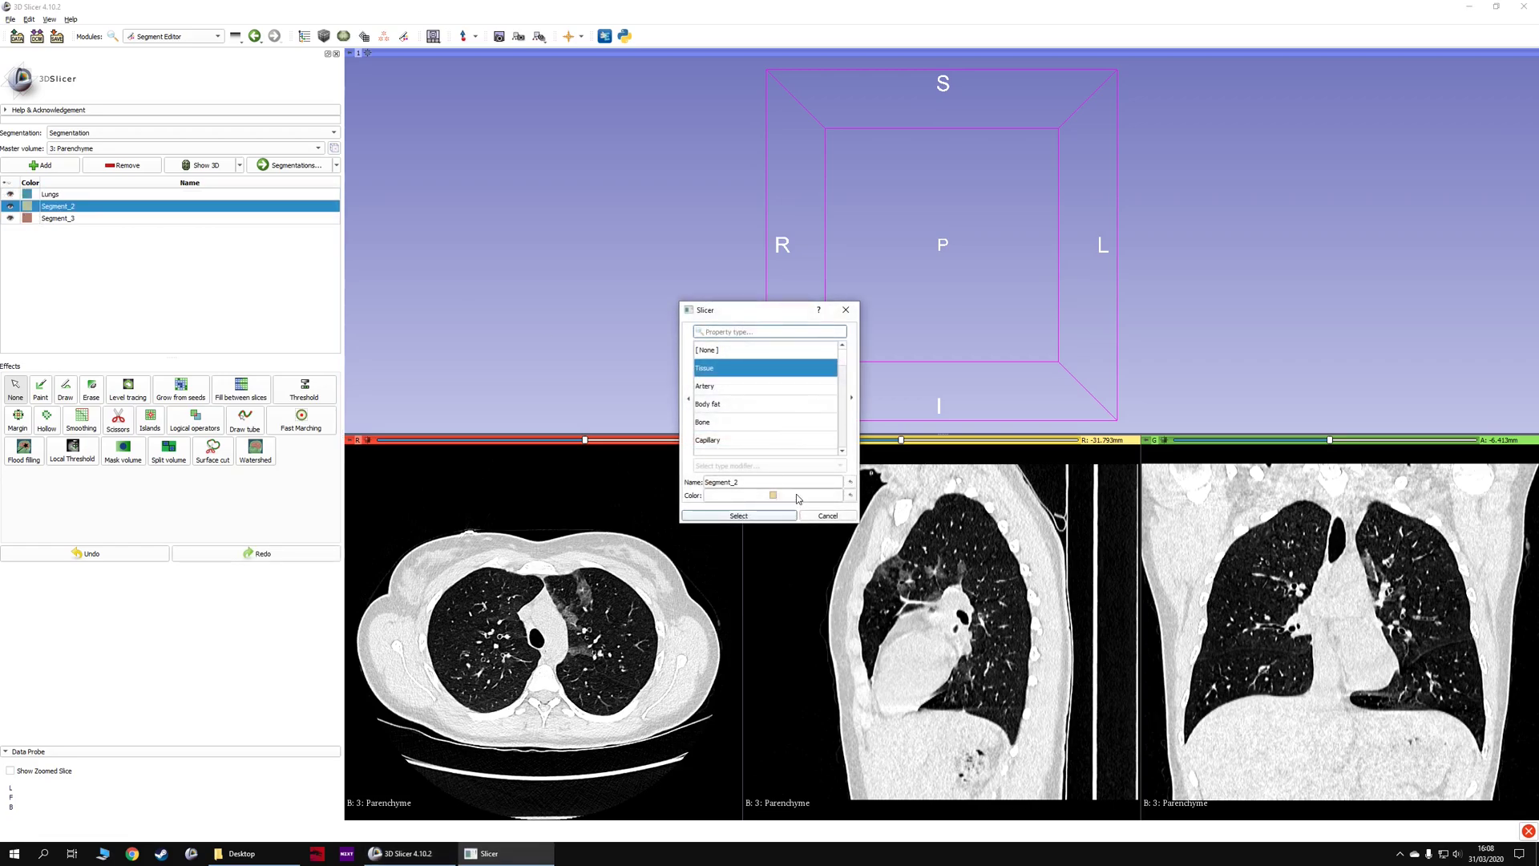
pyautogui.click(838, 385)
pyautogui.moveTo(839, 384); pyautogui.dragTo(821, 343)
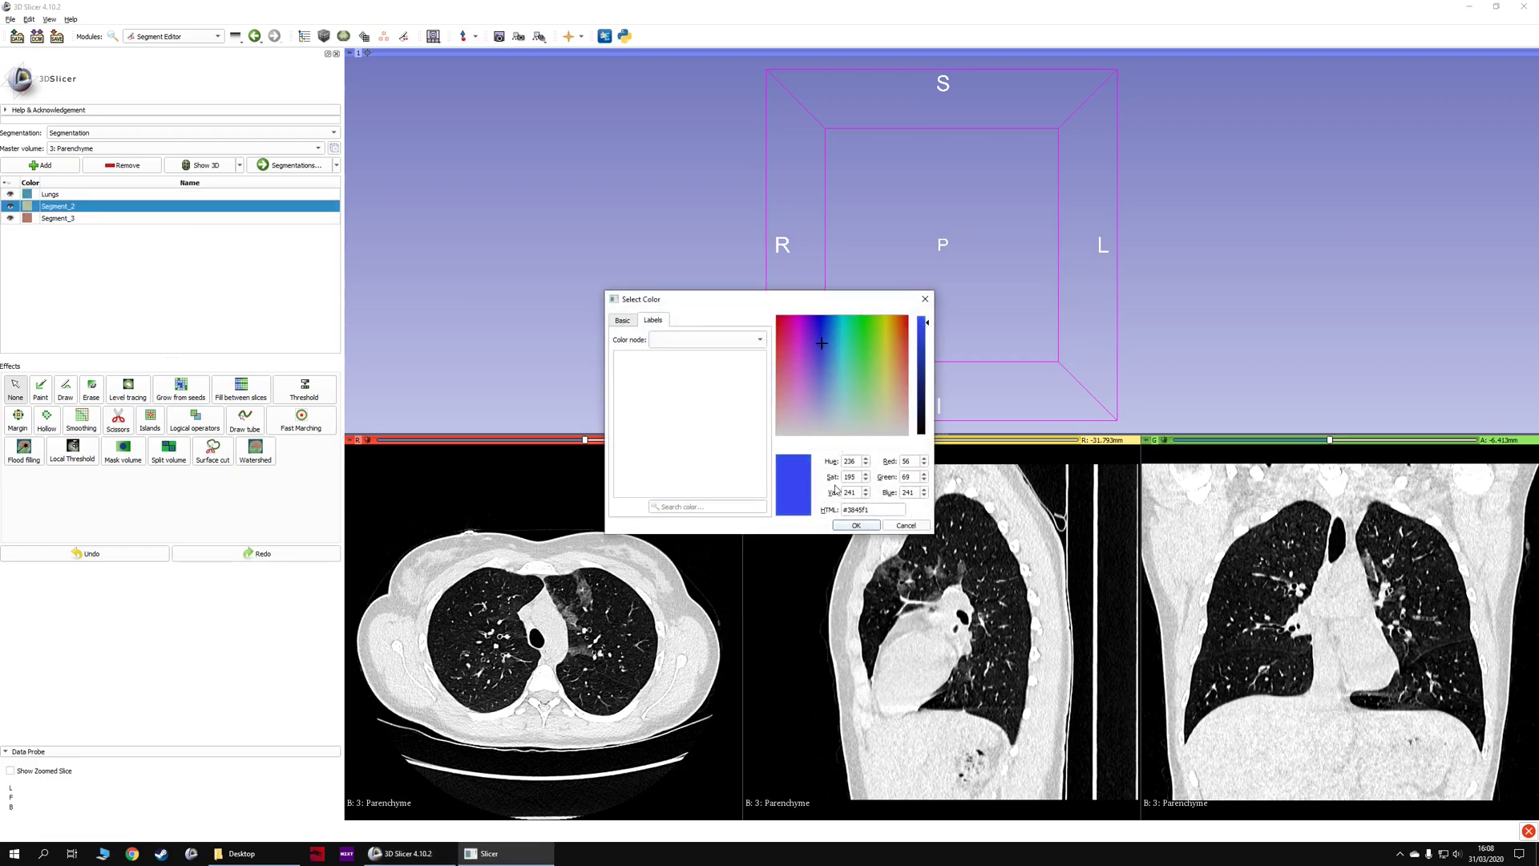
pyautogui.click(853, 526)
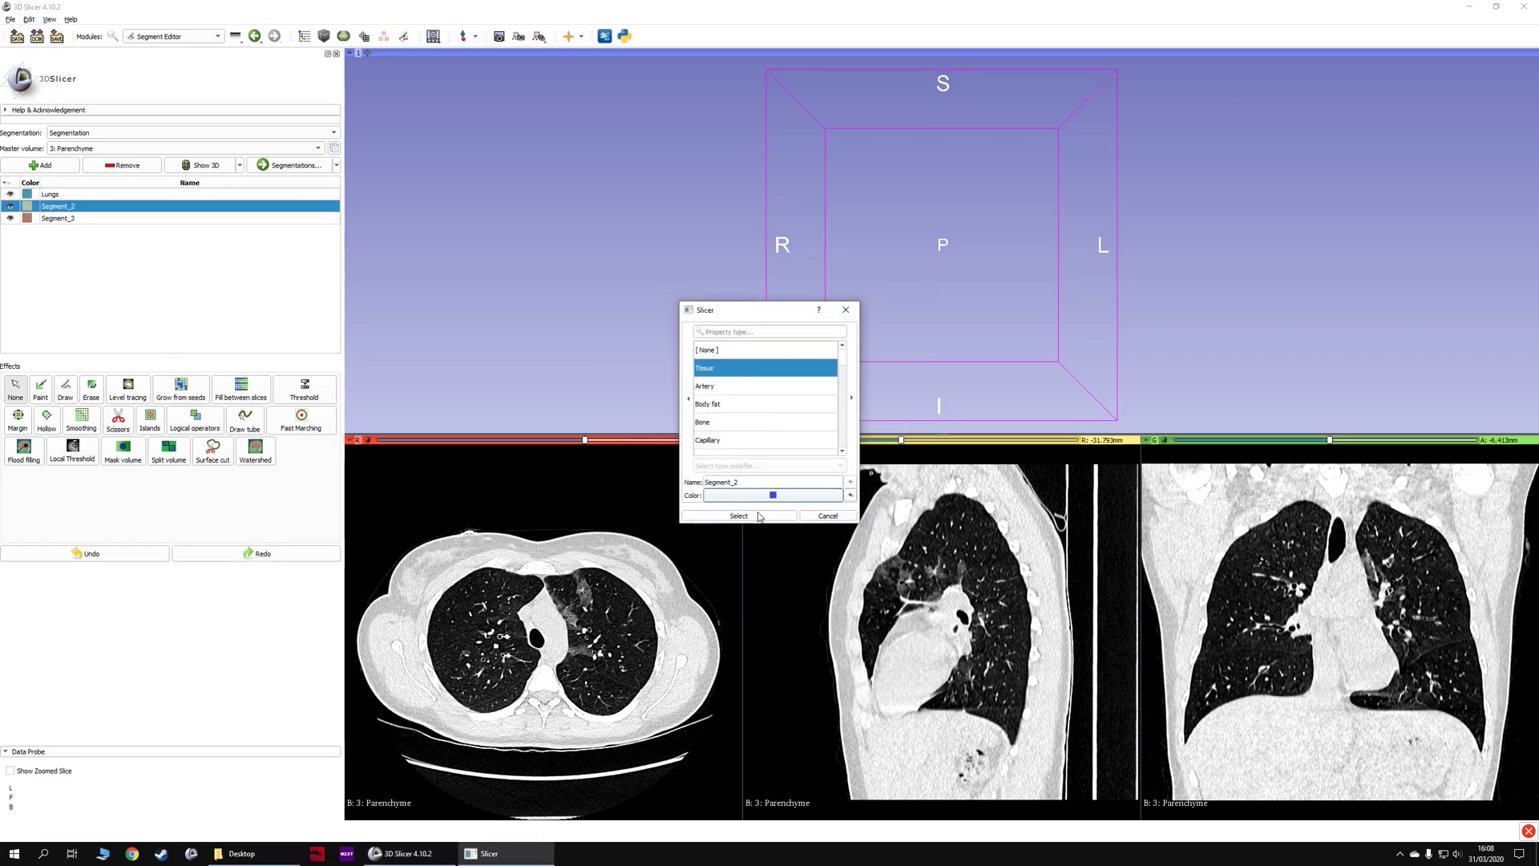
pyautogui.doubleClick(56, 208)
pyautogui.write('Bronch')
pyautogui.press('Return')
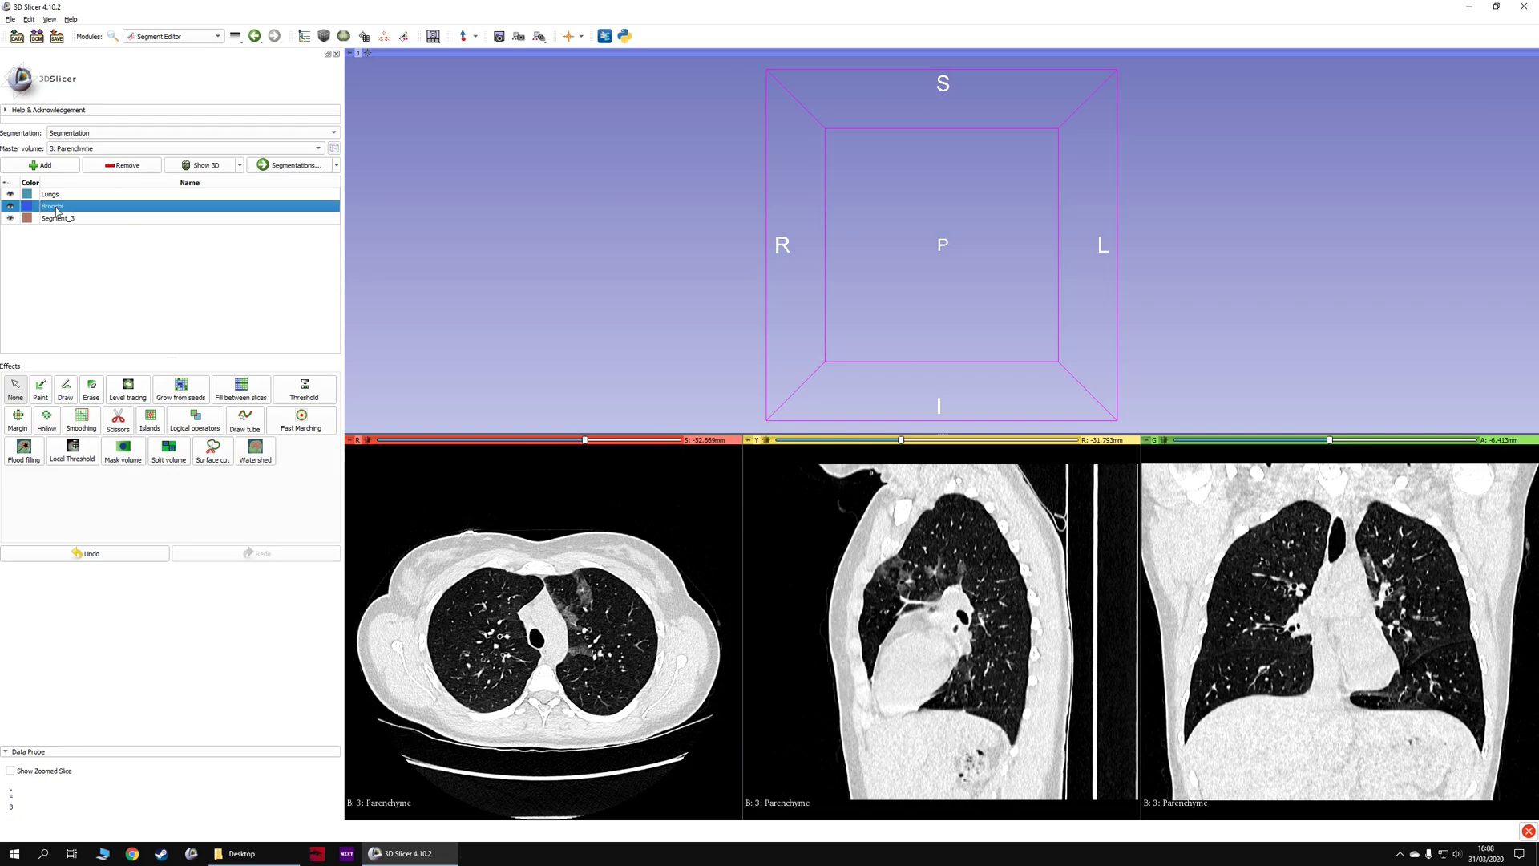
# Set the third segment's color to green (#2bb124) and rename it Lung lesions.
pyautogui.doubleClick(27, 218)
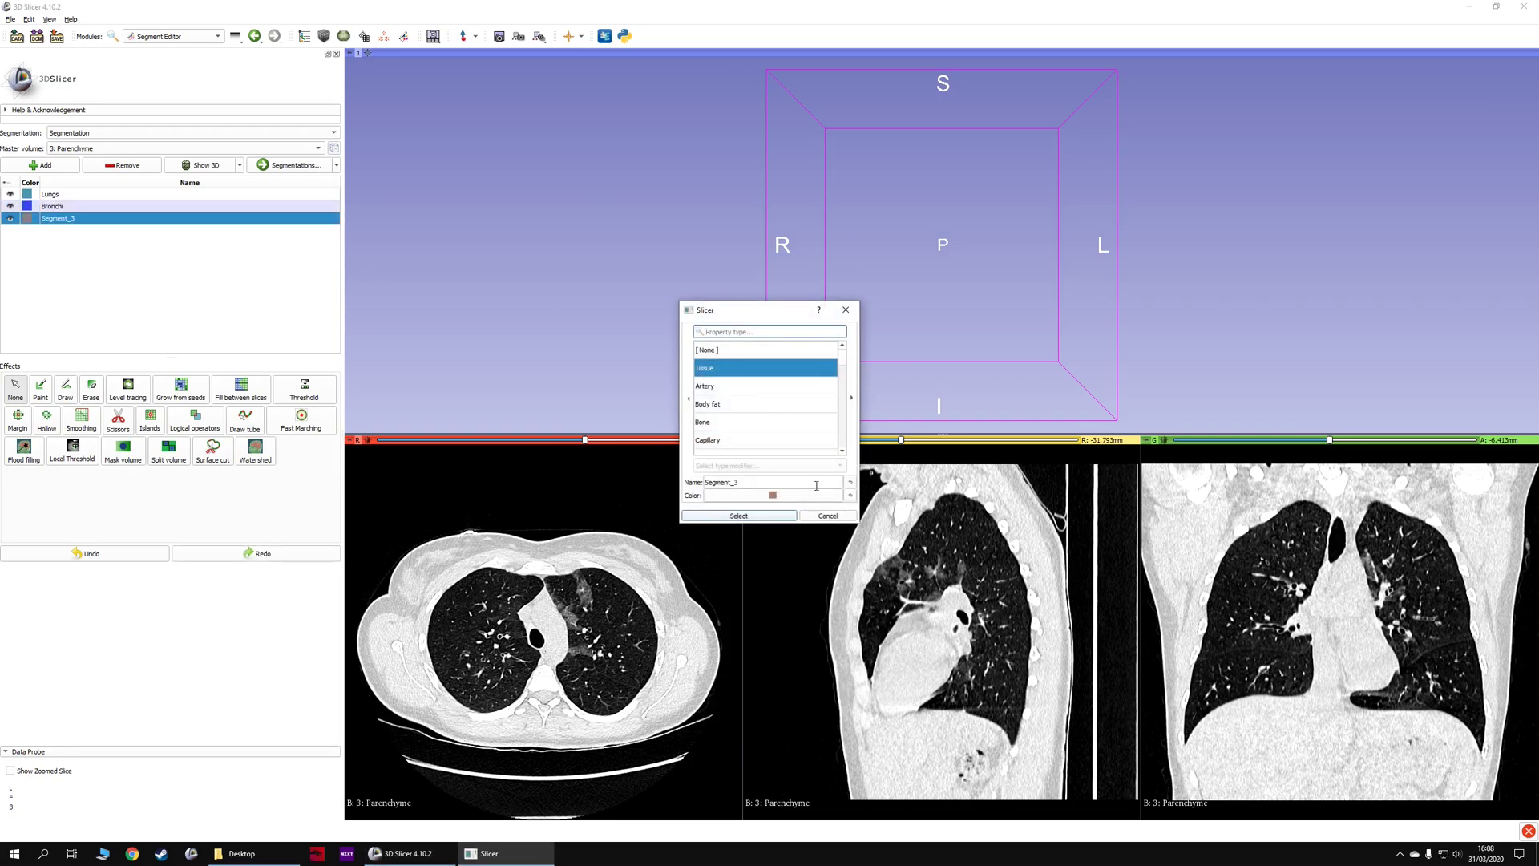
pyautogui.click(821, 493)
pyautogui.moveTo(887, 340); pyautogui.dragTo(865, 339)
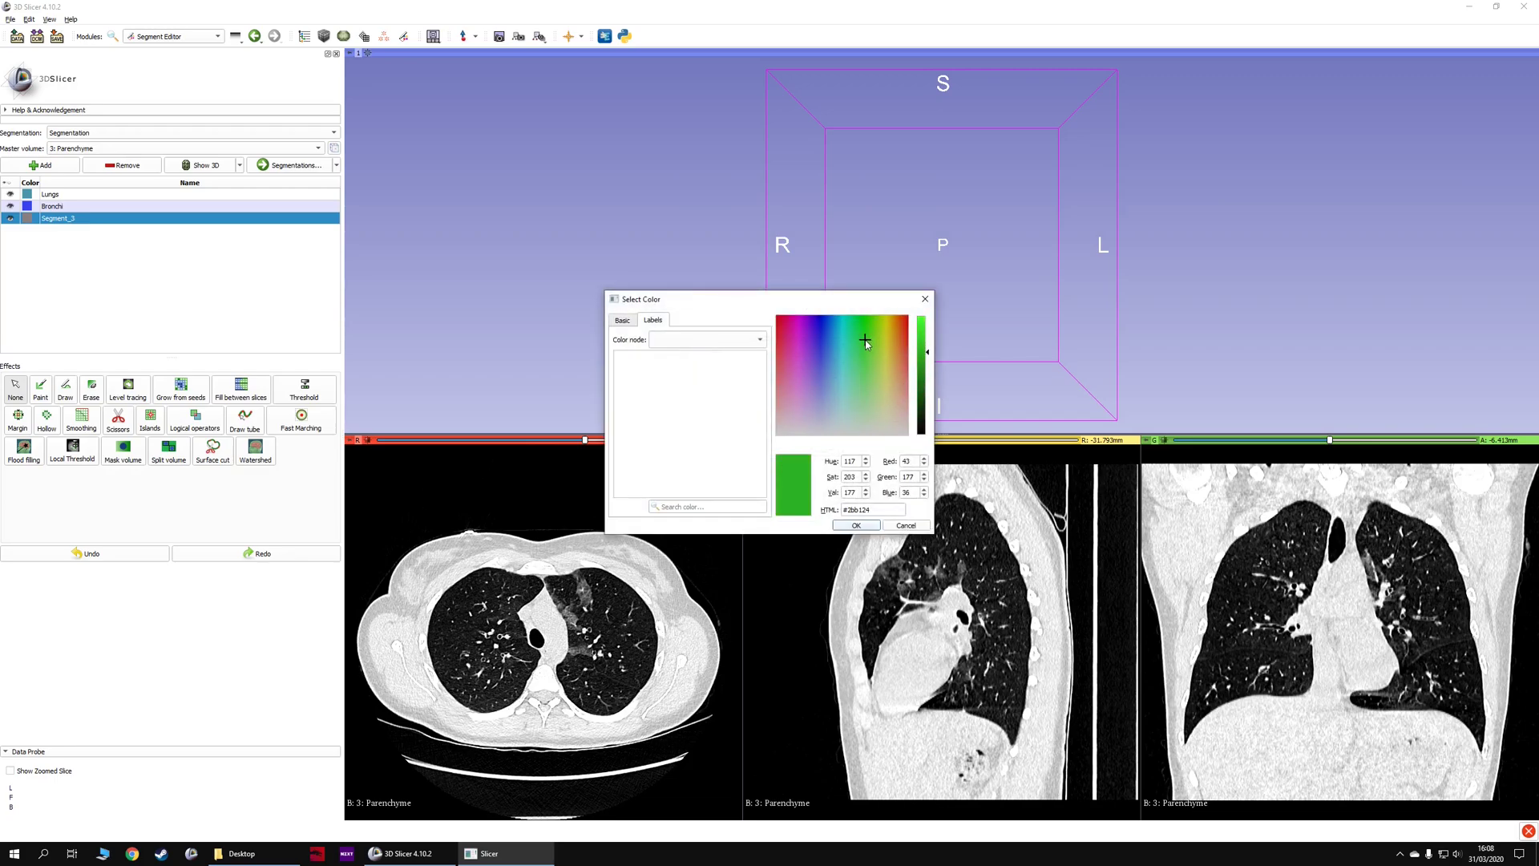
pyautogui.click(862, 526)
pyautogui.click(741, 517)
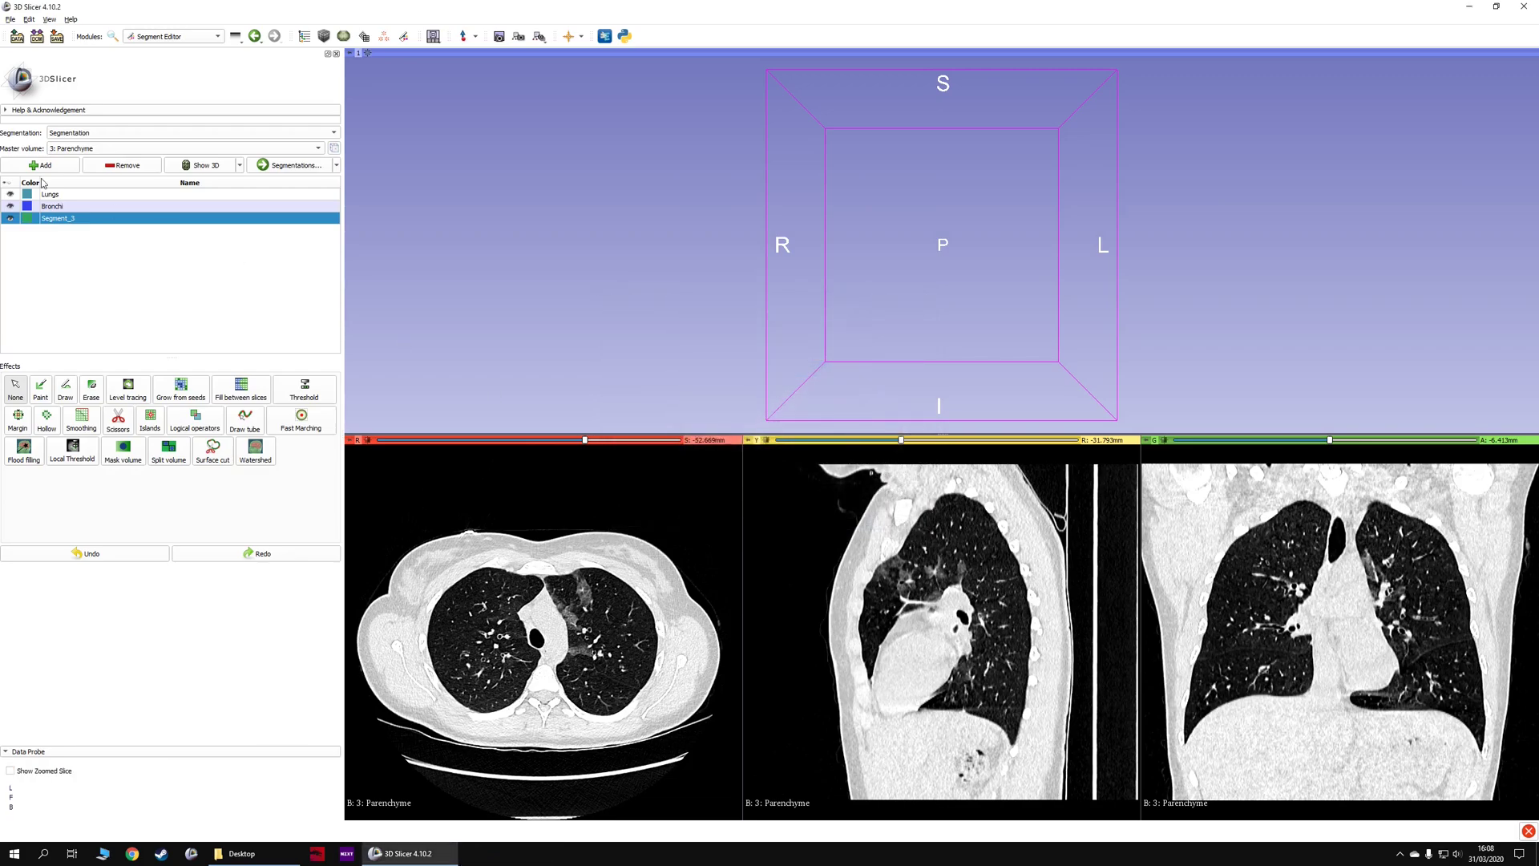
pyautogui.doubleClick(58, 220)
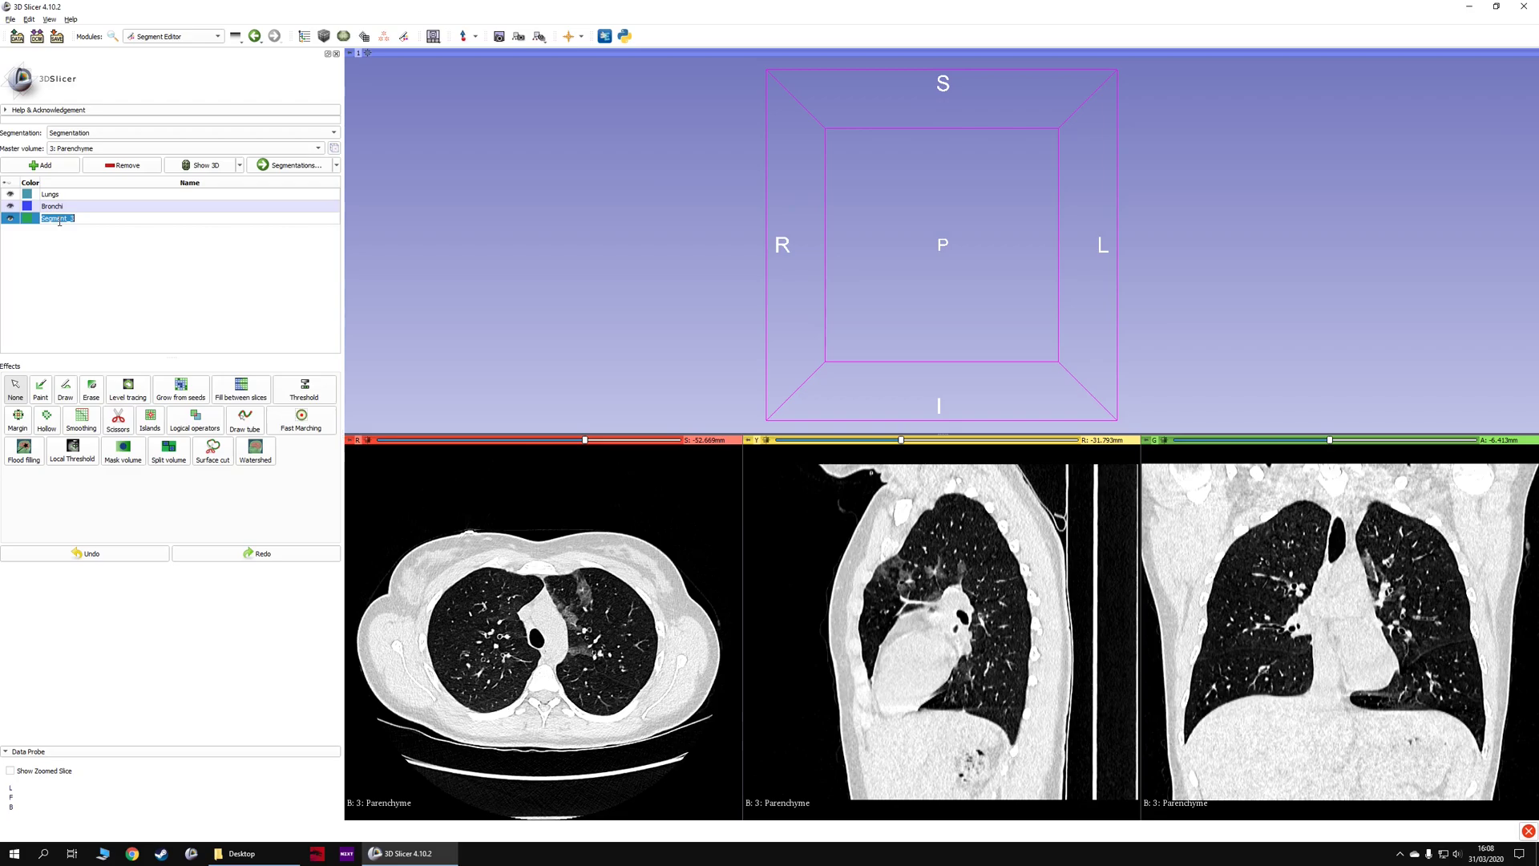
pyautogui.write('Lung lesions')
pyautogui.press('Return')
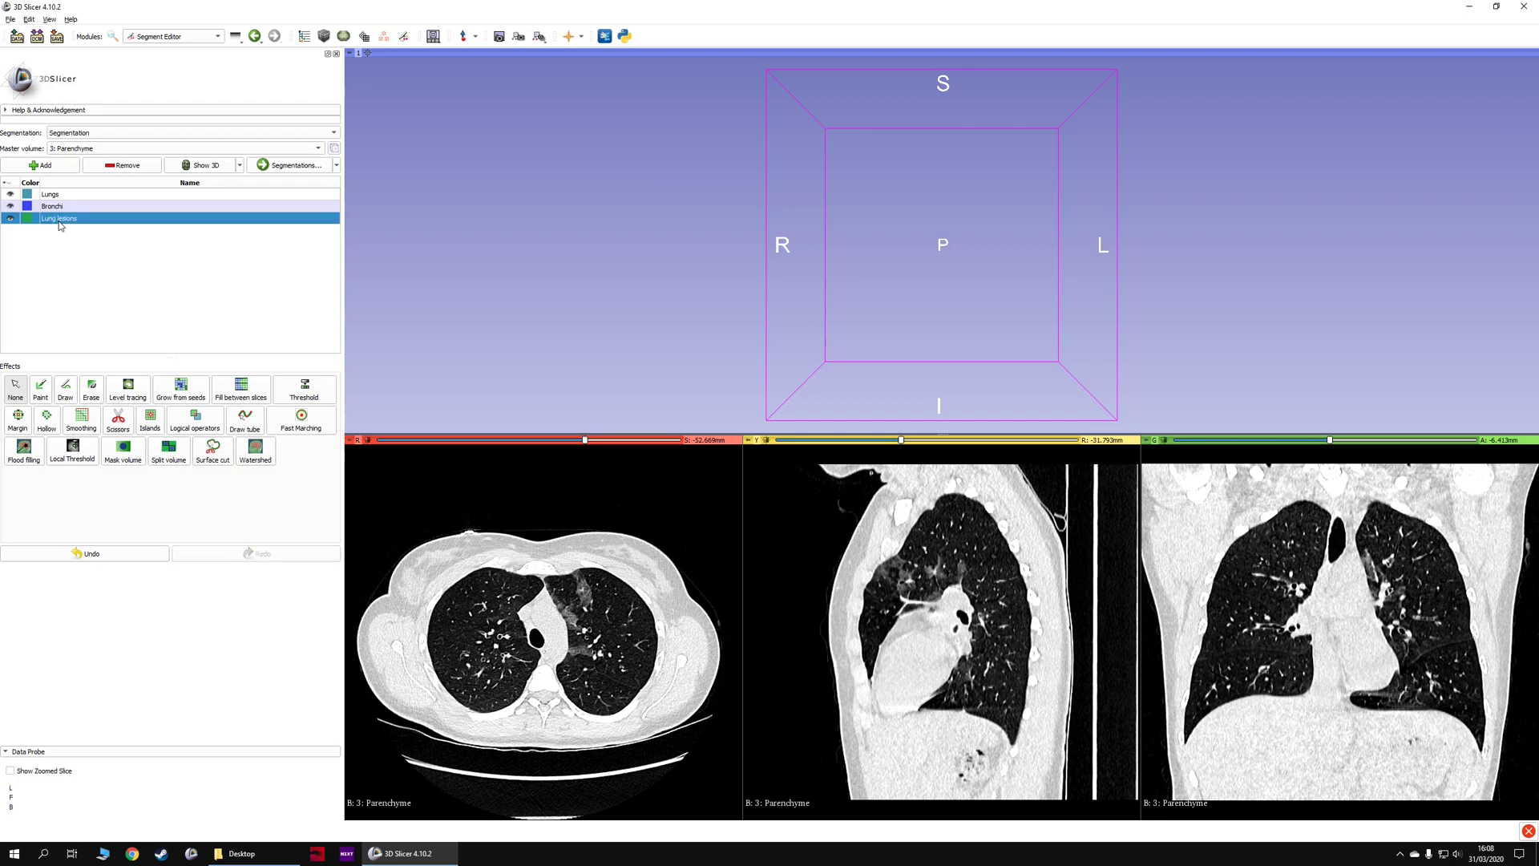
# Fill the Lungs segment with a threshold range from about -3024 to about -348.
pyautogui.click(63, 195)
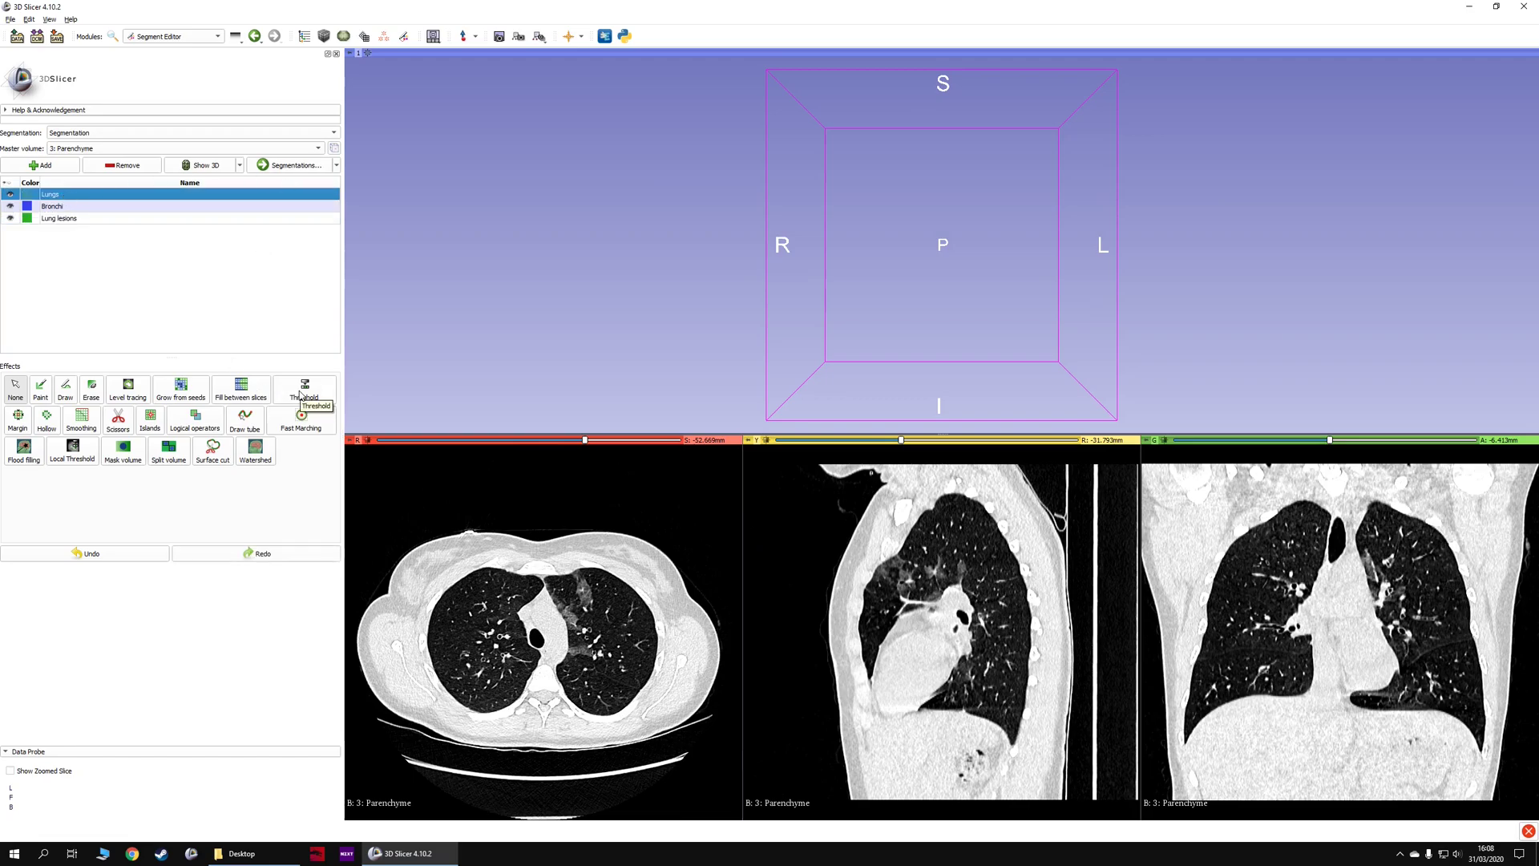
pyautogui.press('shift')
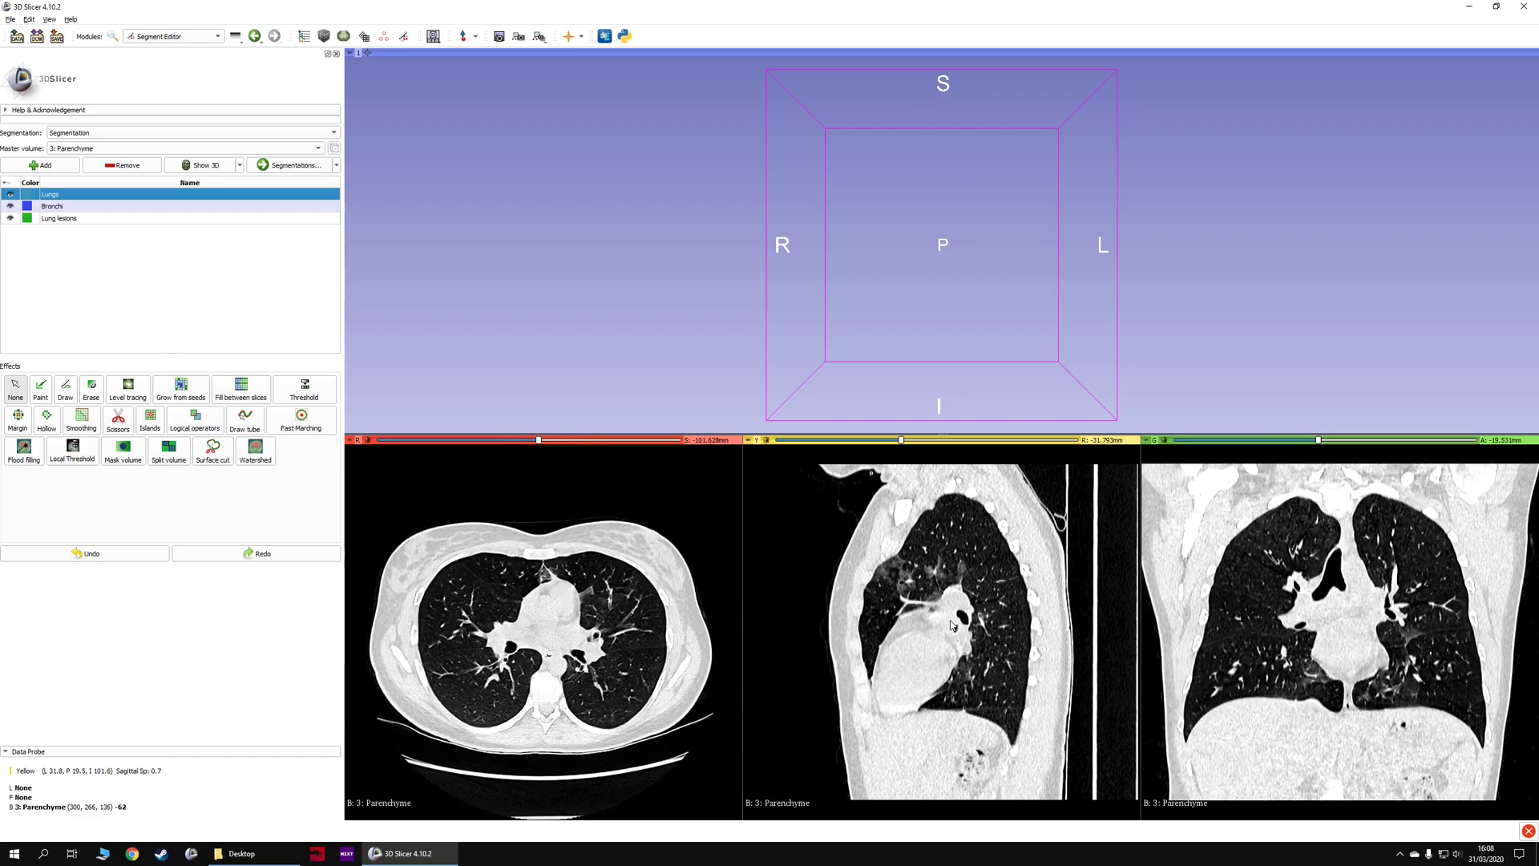
pyautogui.click(303, 390)
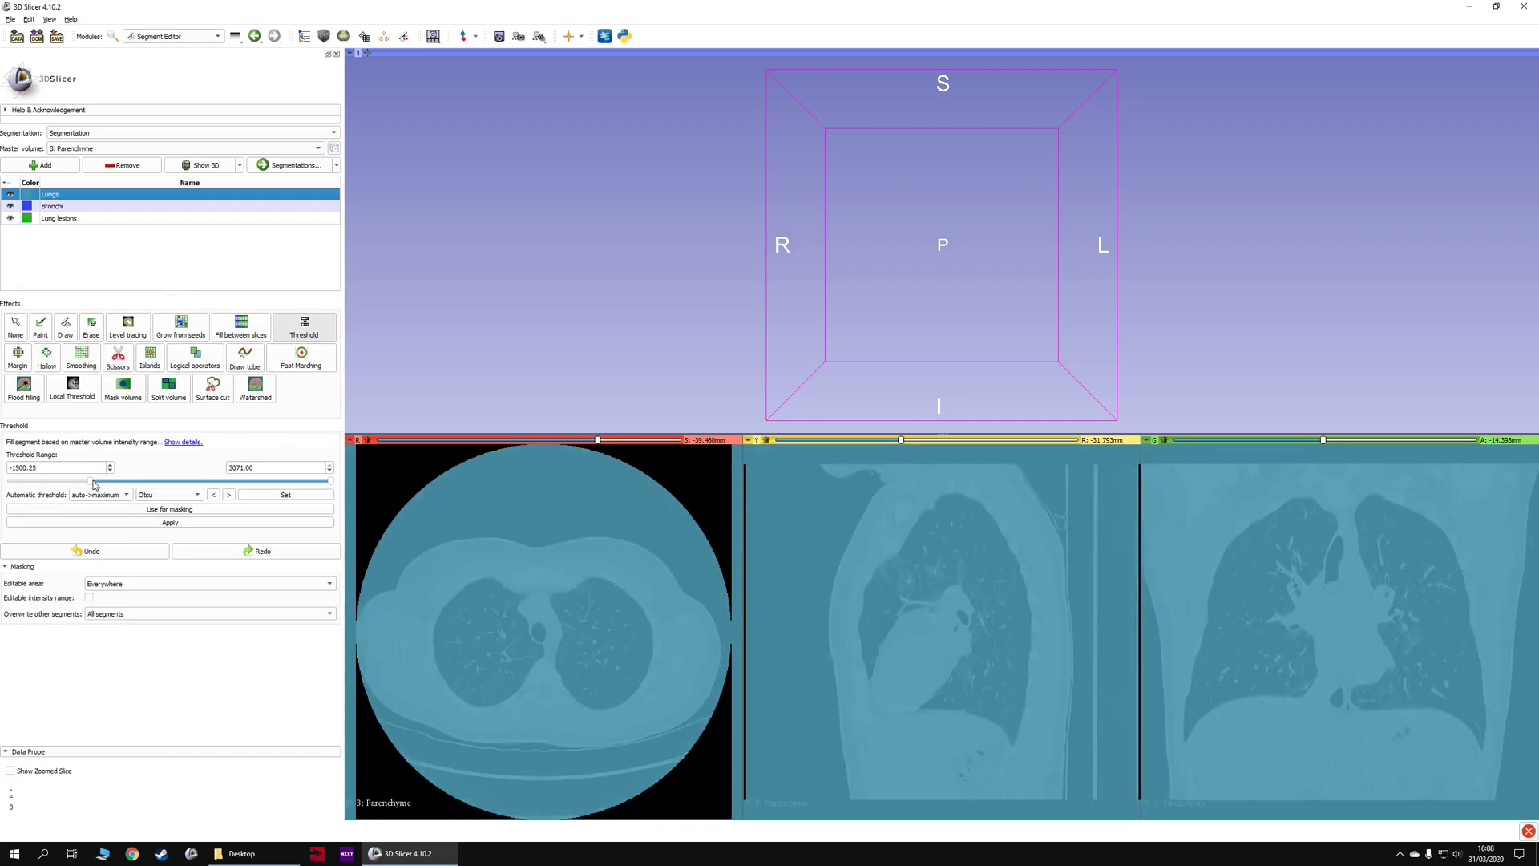
pyautogui.moveTo(91, 482); pyautogui.dragTo(8, 483)
pyautogui.moveTo(329, 482); pyautogui.dragTo(153, 483)
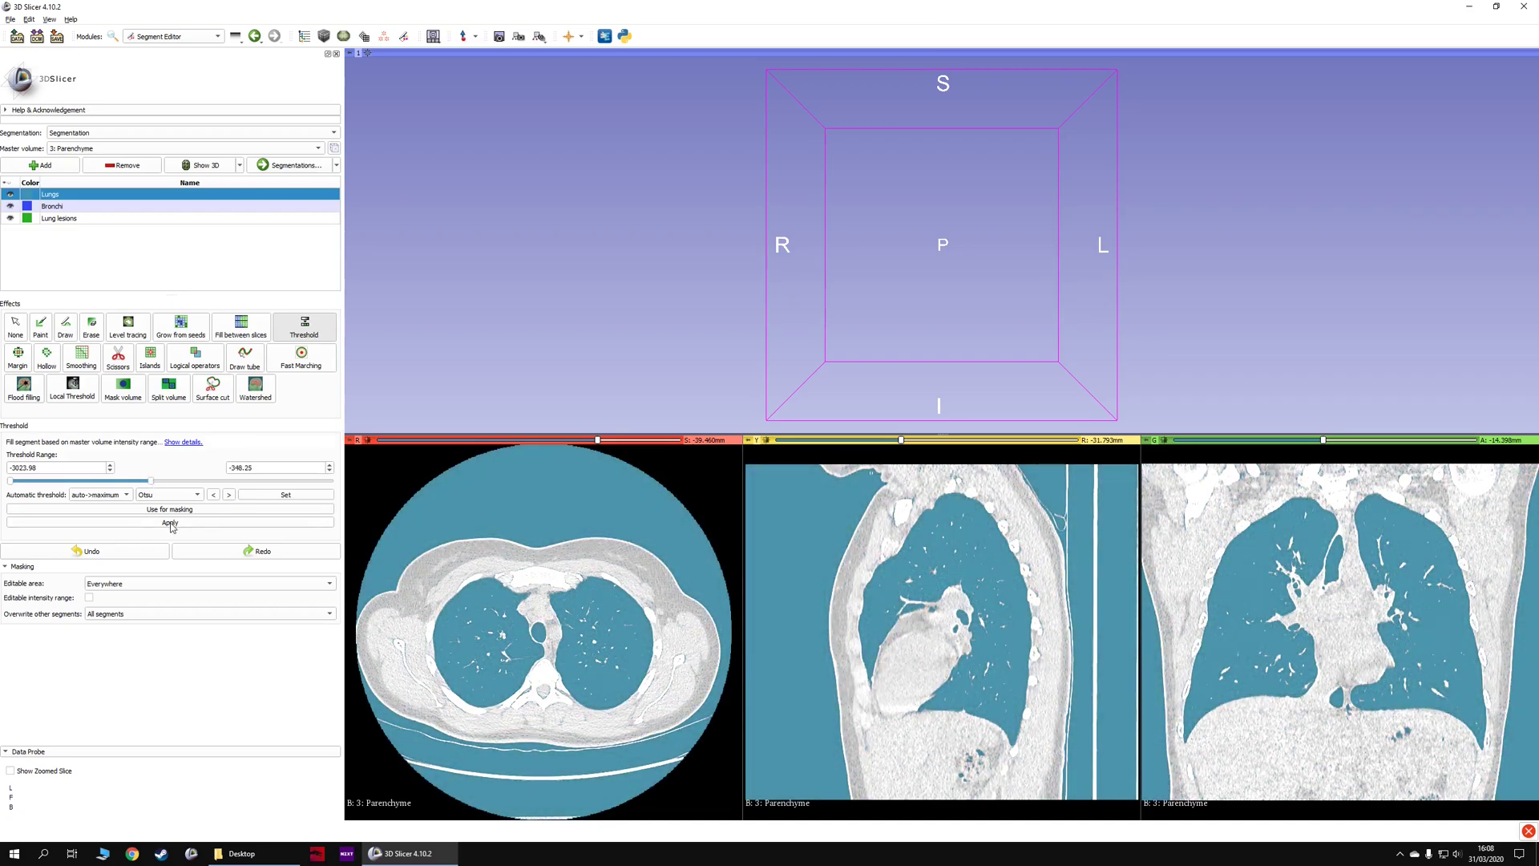
pyautogui.click(170, 522)
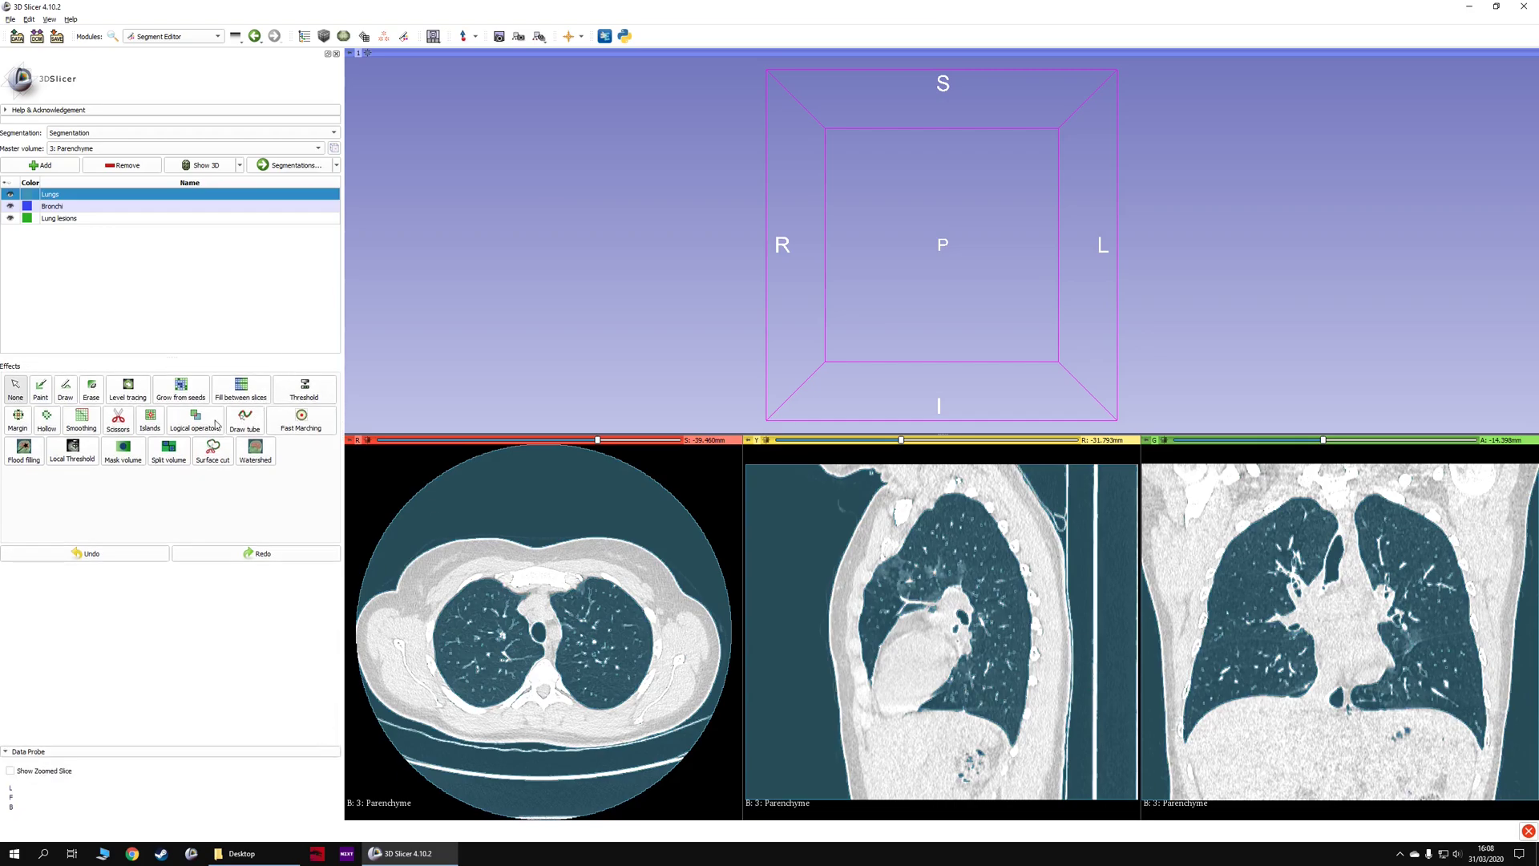
# Reduce the Lungs segment to the connected lung region by keeping only the island selected inside the lung on the axial slice.
pyautogui.click(160, 424)
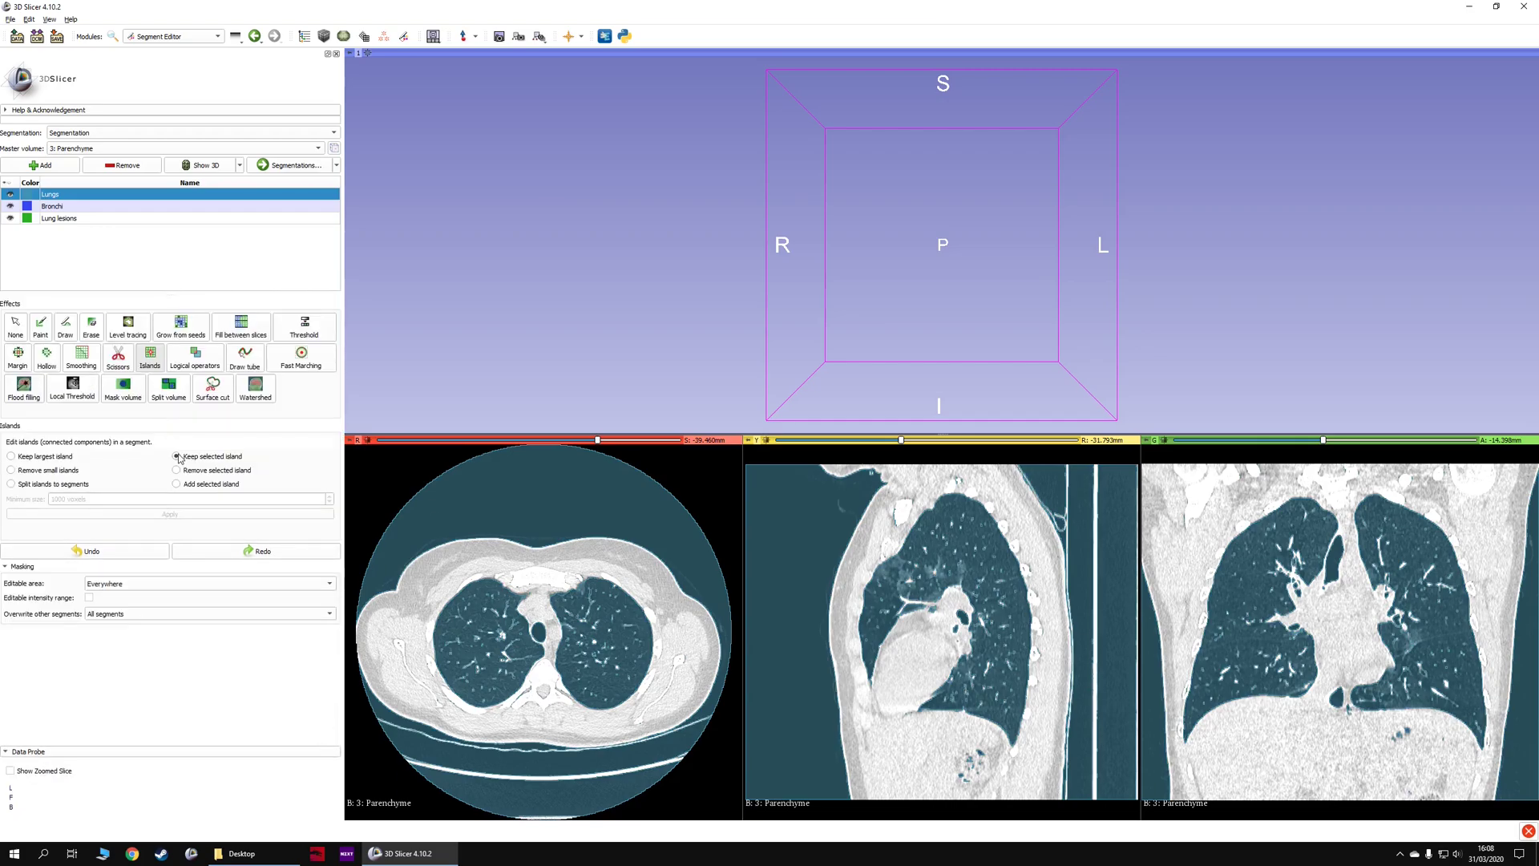
pyautogui.click(479, 612)
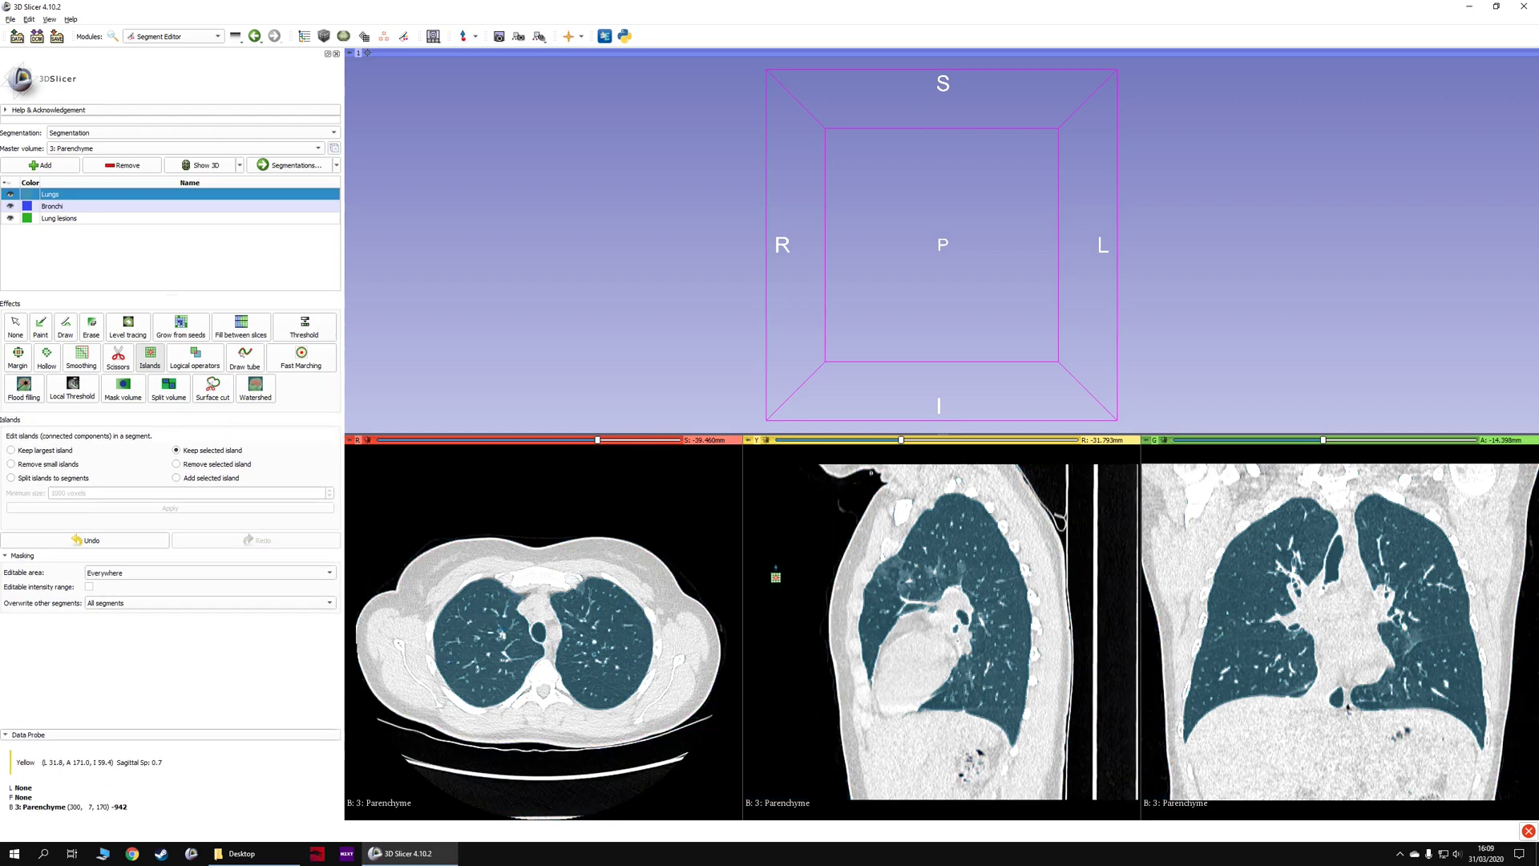
pyautogui.keyDown('ctrl'); pyautogui.scroll(-10, 478, 658); pyautogui.keyUp('ctrl')
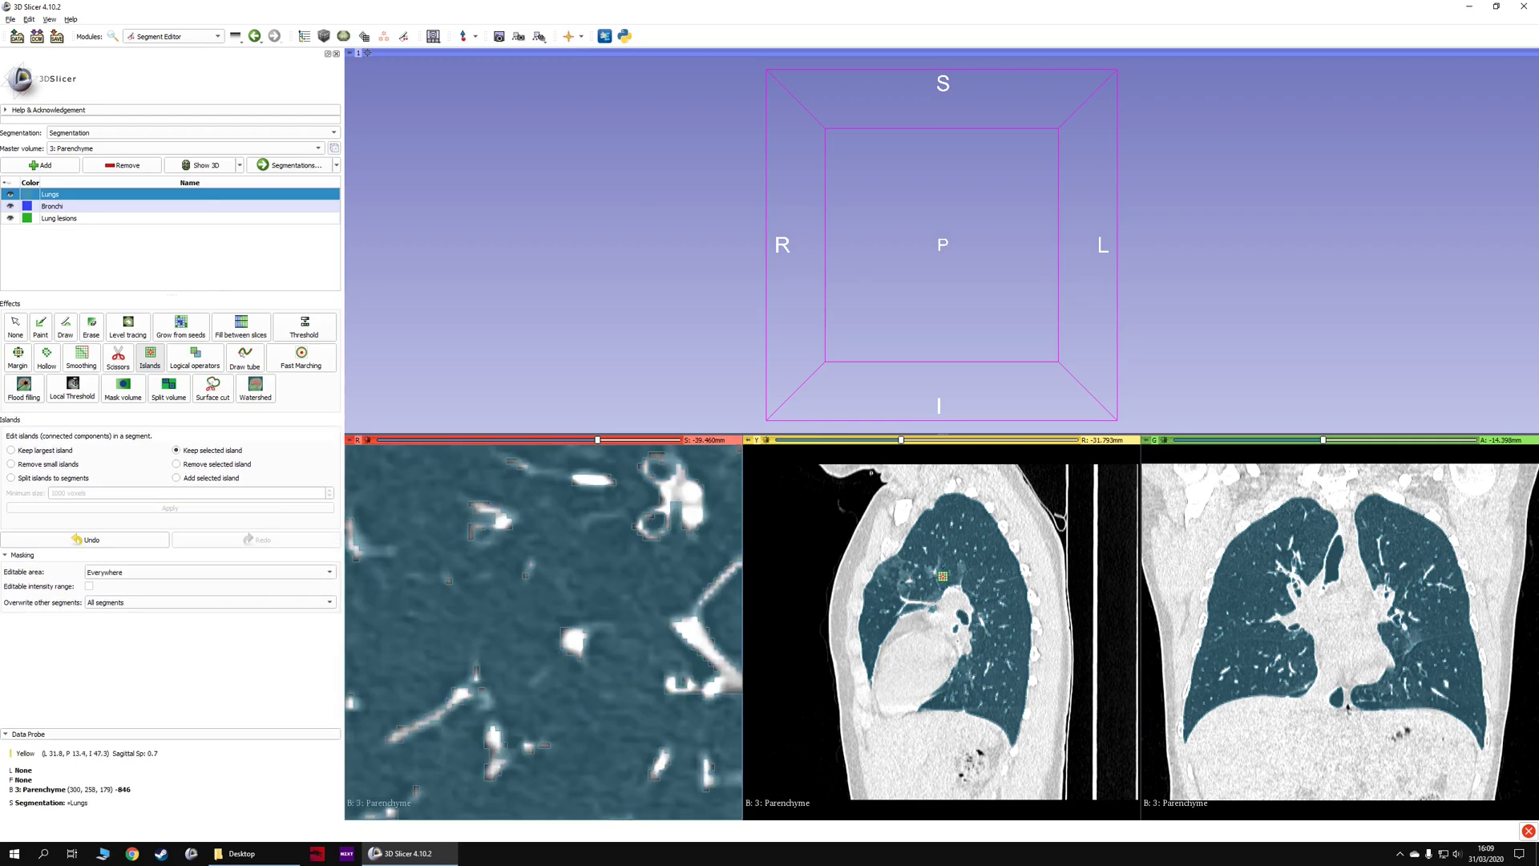
pyautogui.keyDown('ctrl'); pyautogui.scroll(-6, 940, 563); pyautogui.keyUp('ctrl')
pyautogui.keyDown('ctrl'); pyautogui.scroll(-10, 604, 561); pyautogui.keyUp('ctrl')
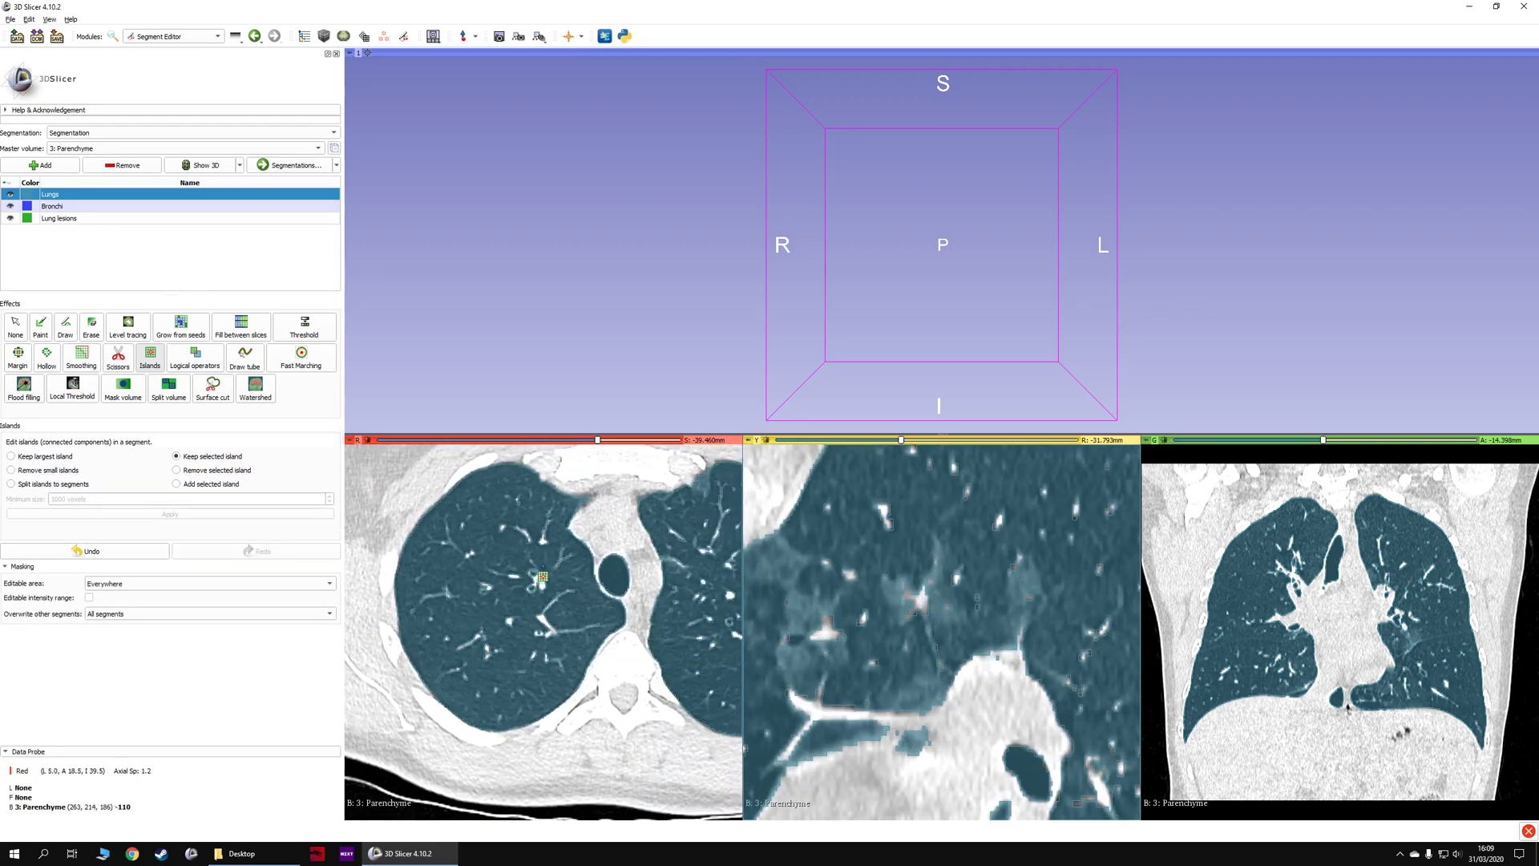
pyautogui.keyDown('ctrl'); pyautogui.scroll(-8, 882, 538); pyautogui.keyUp('ctrl')
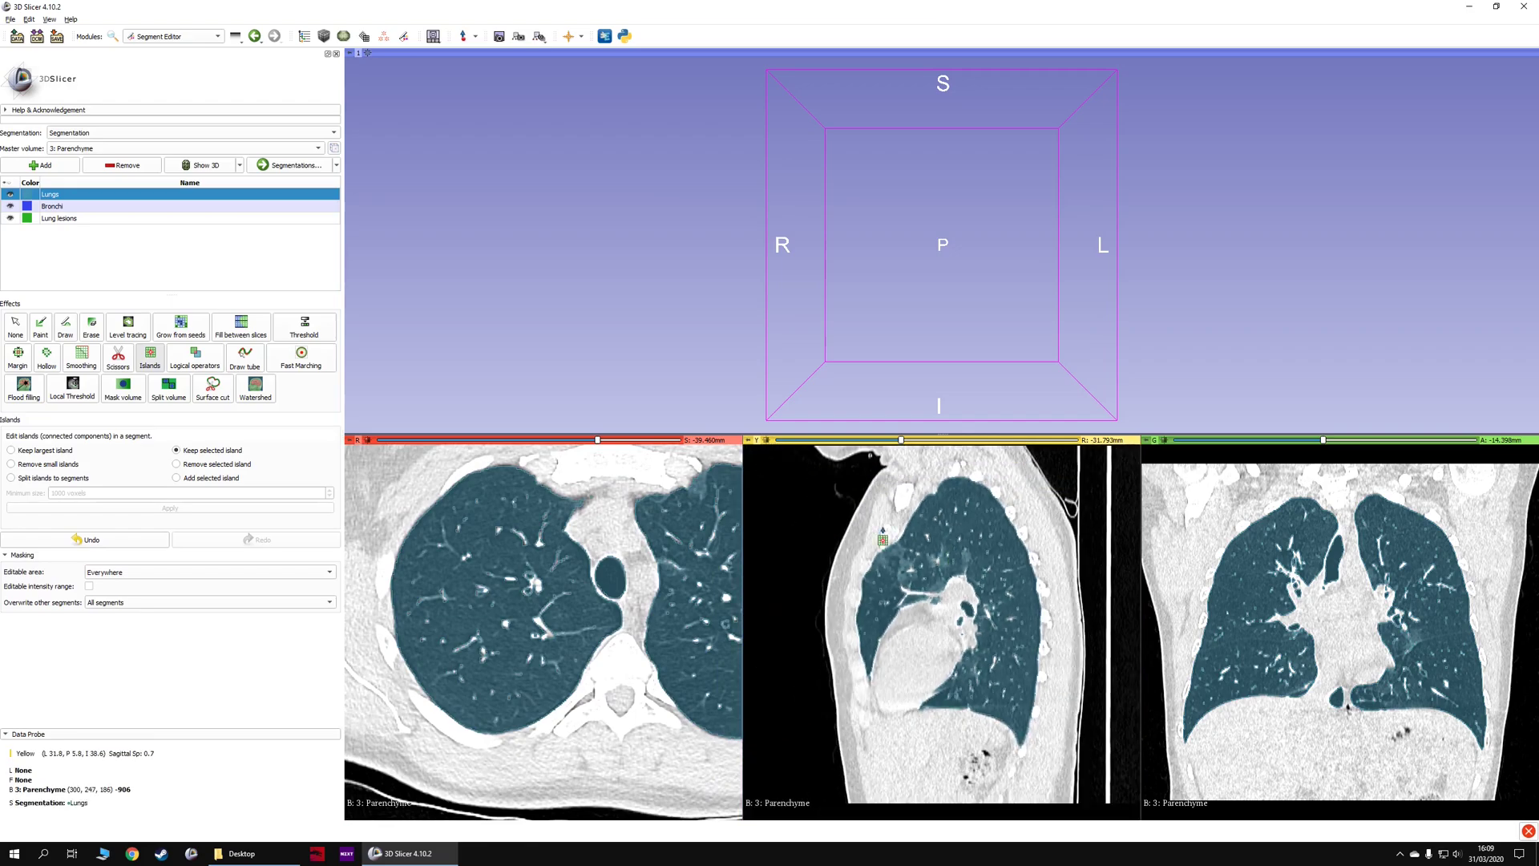
# Smooth the Lungs segment with the Closing (fill holes) method and a 5 mm kernel.
pyautogui.click(81, 357)
pyautogui.click(86, 457)
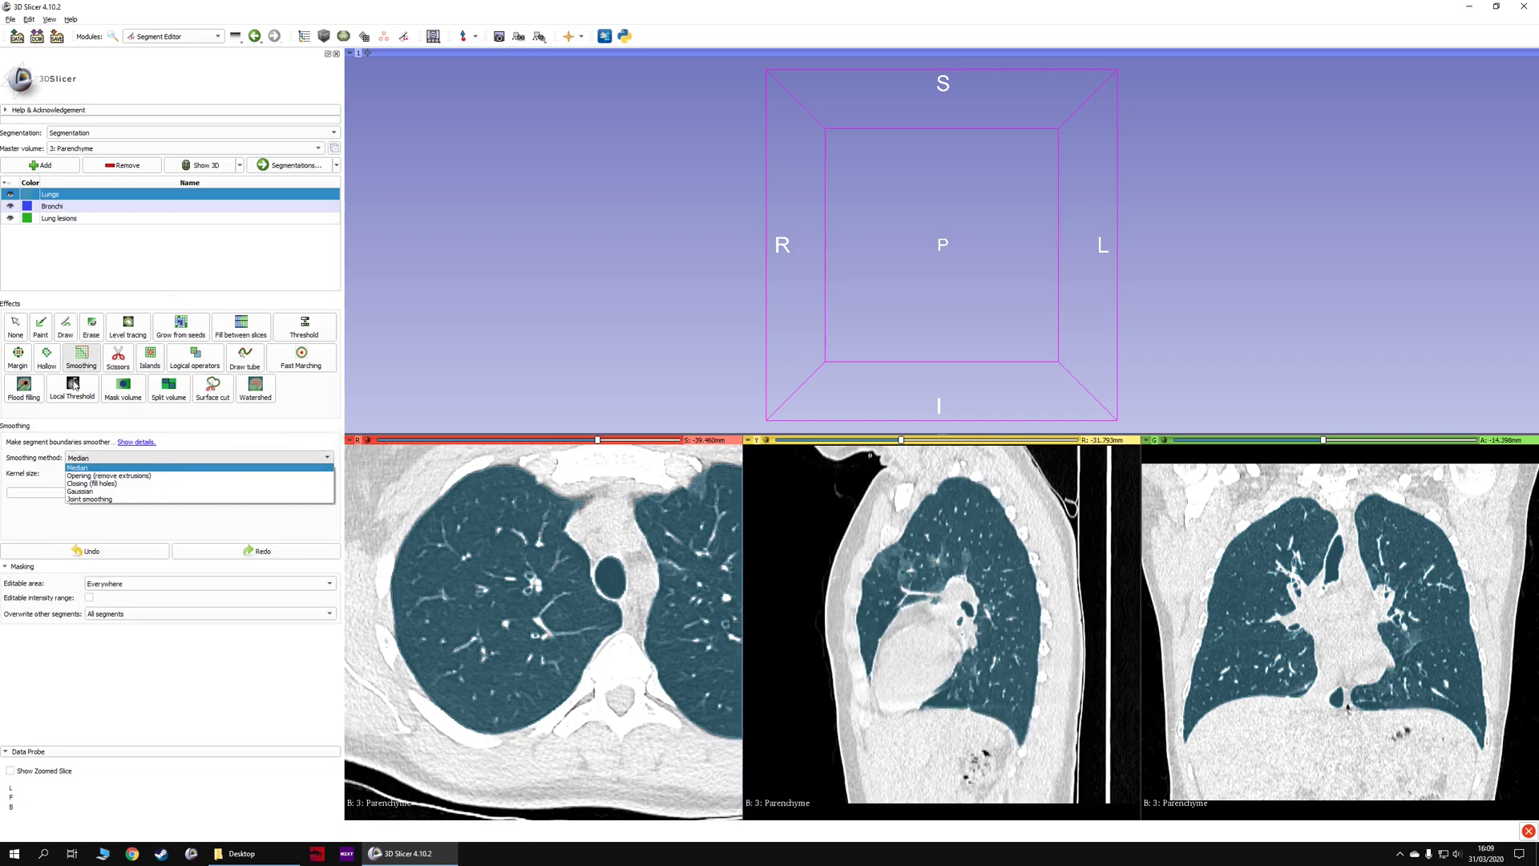
pyautogui.click(93, 483)
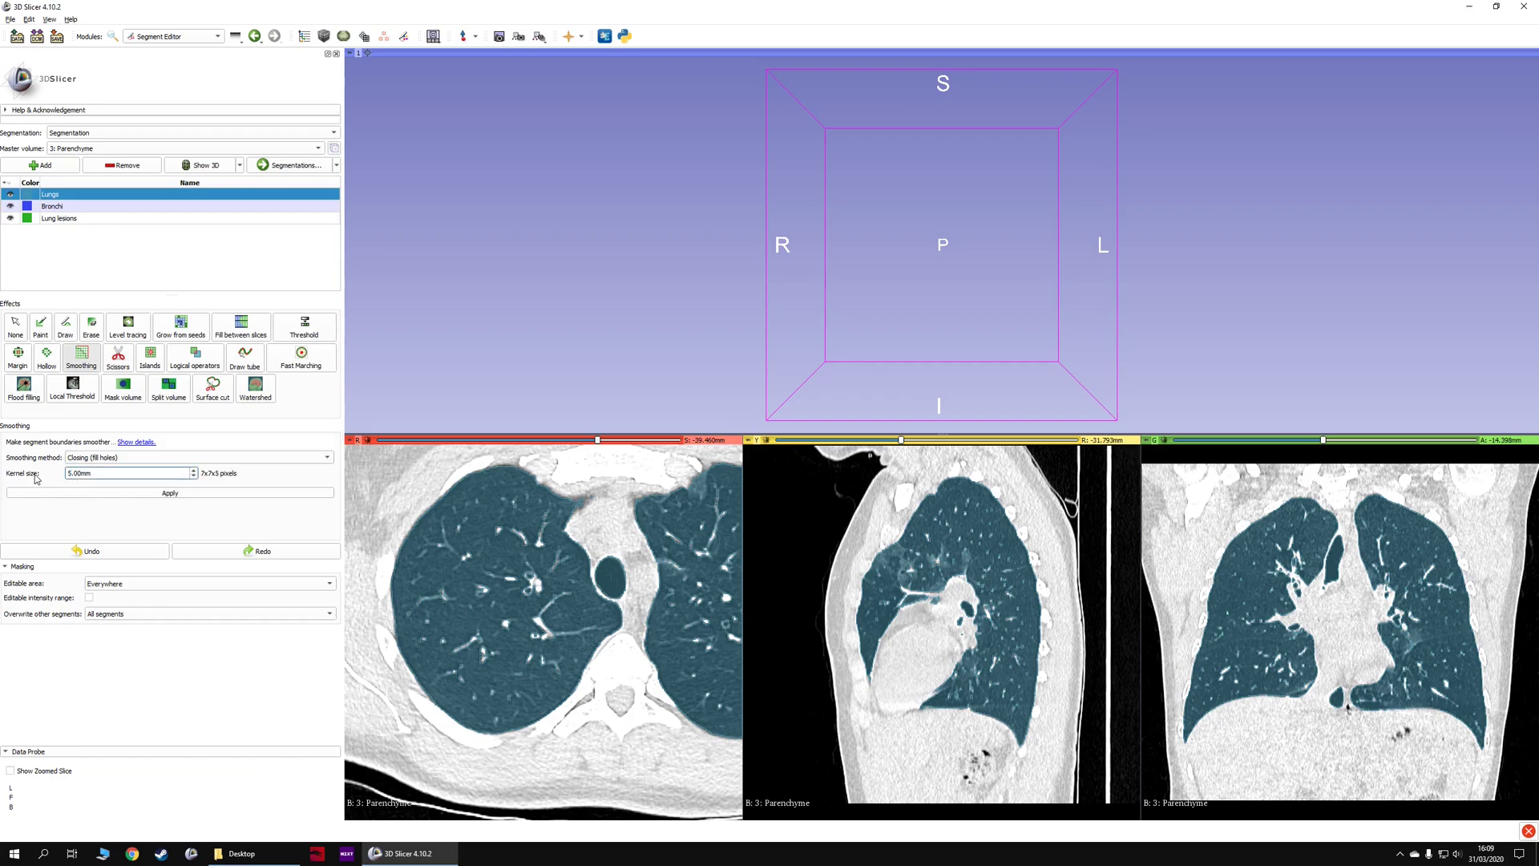
pyautogui.click(180, 493)
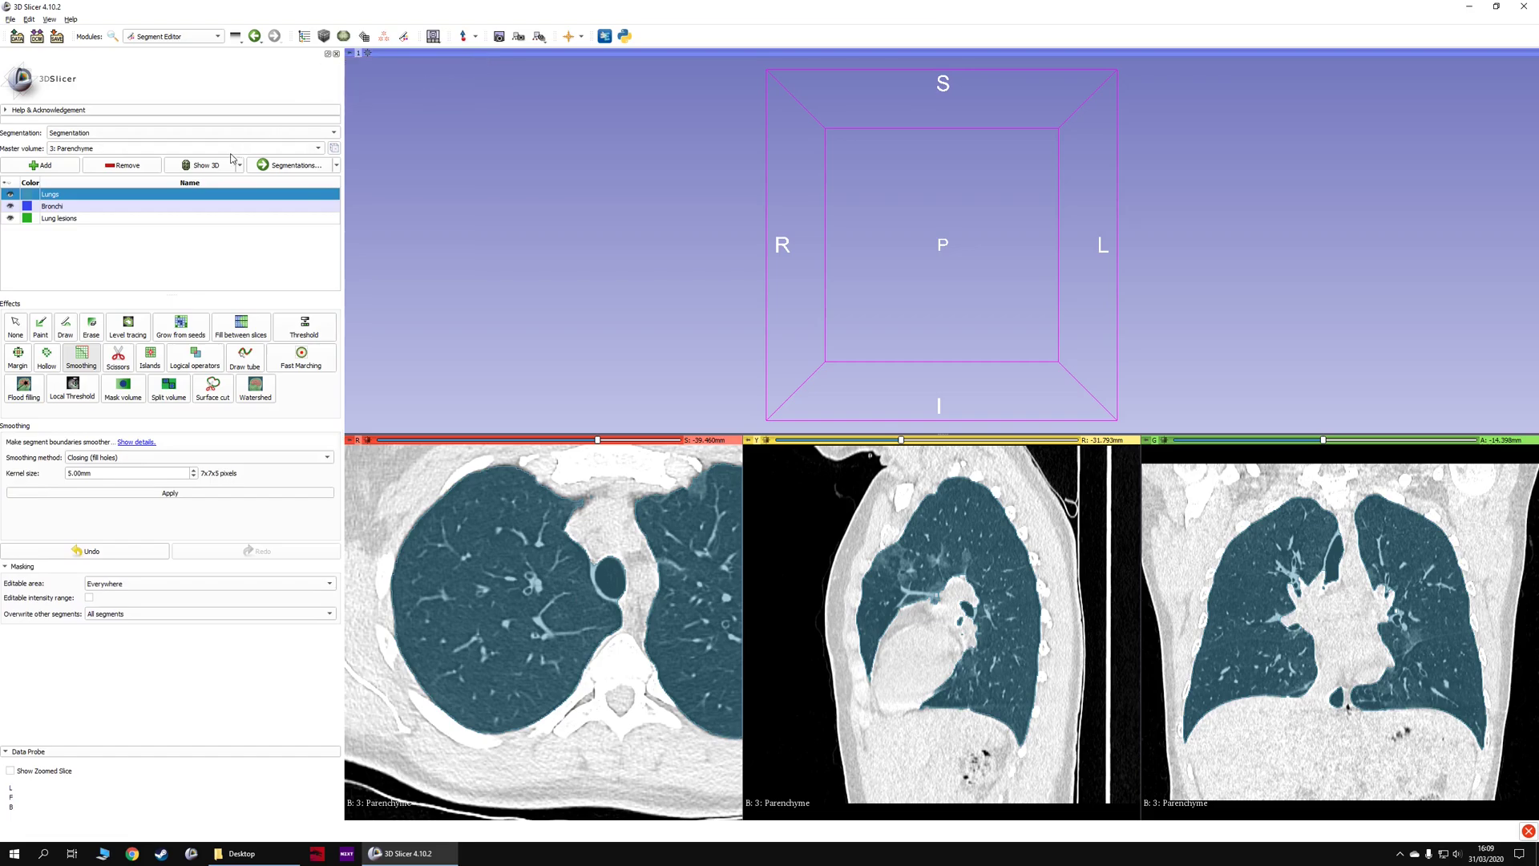
# Give the 3D view a black background and hide its 3D cube.
pyautogui.moveTo(355, 54)
pyautogui.click(454, 105)
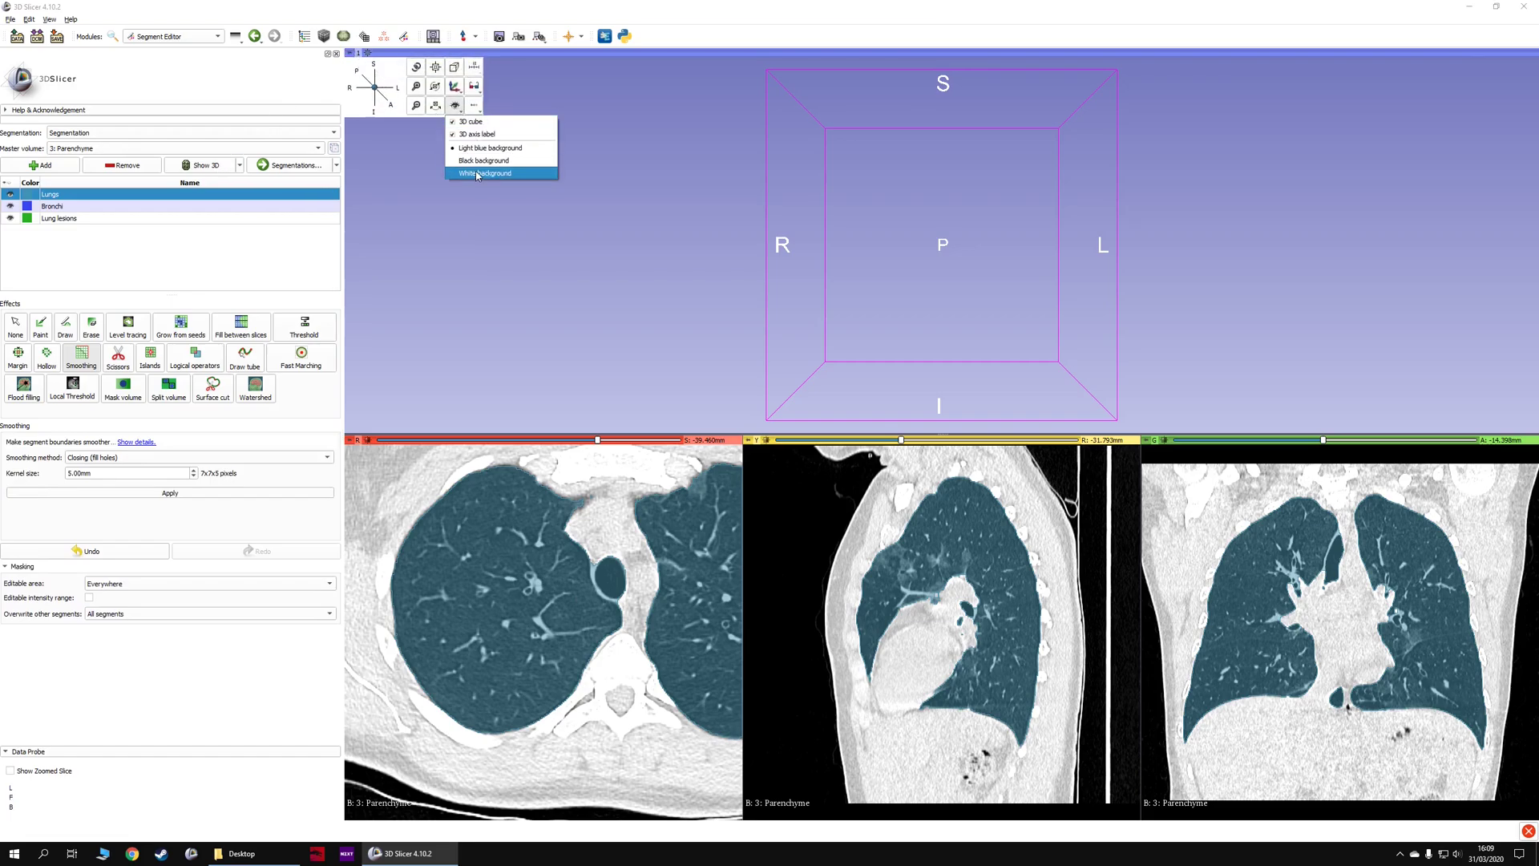
pyautogui.click(476, 162)
pyautogui.click(454, 105)
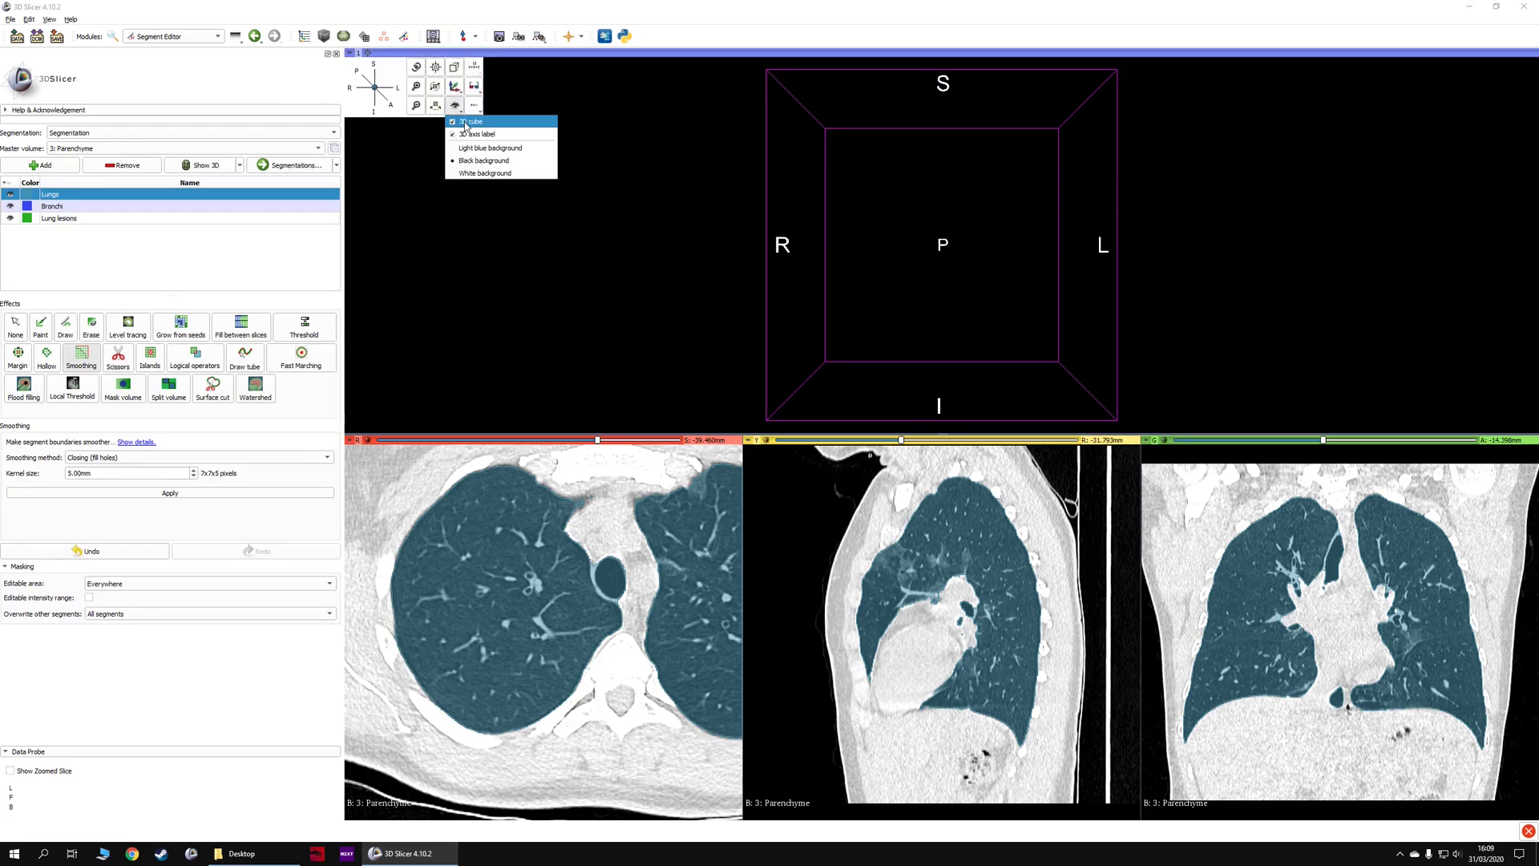
pyautogui.click(466, 122)
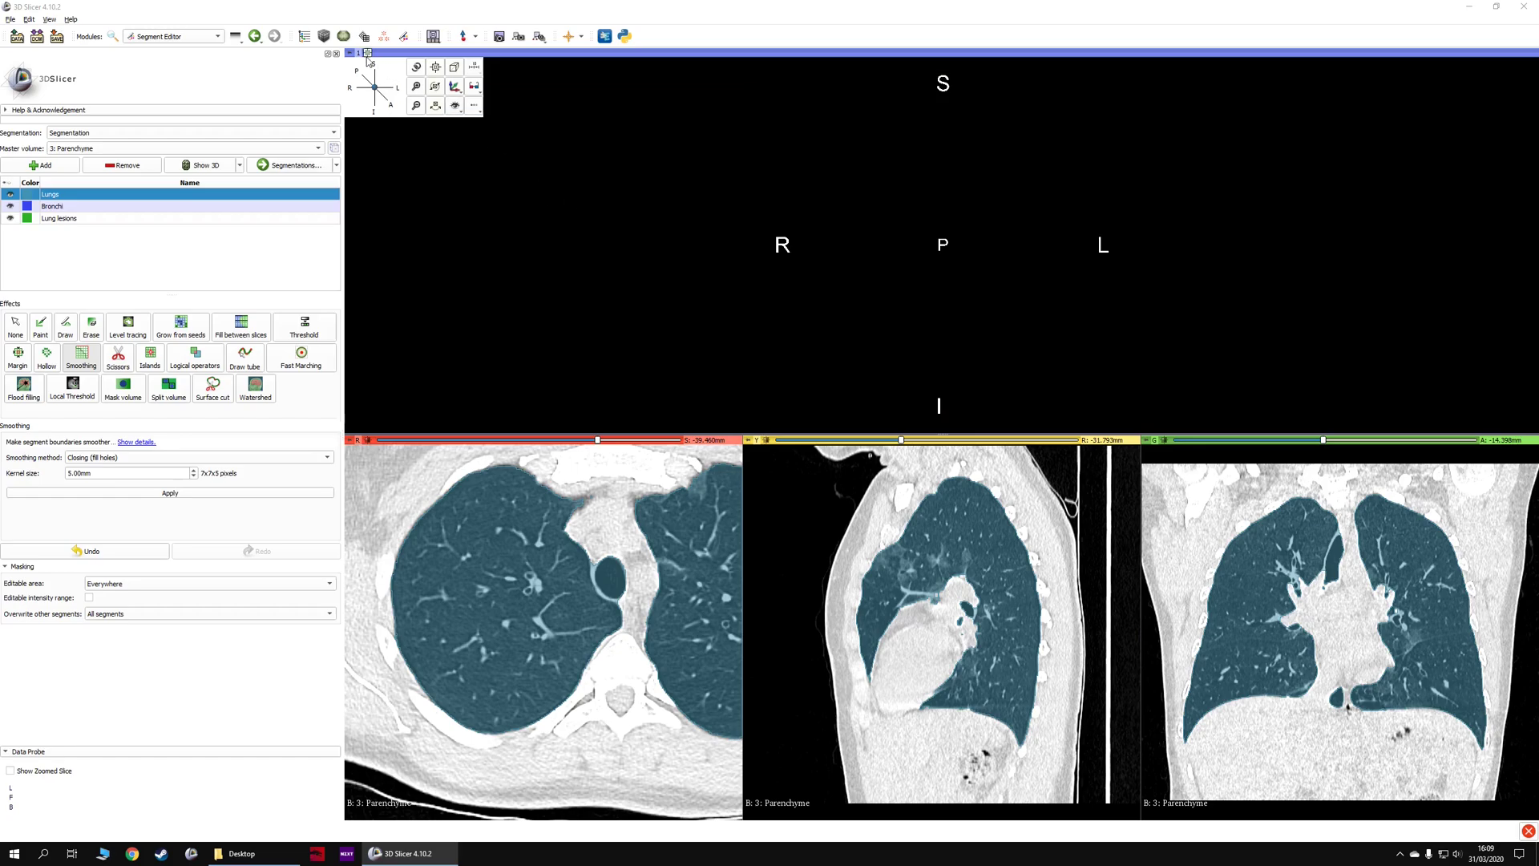
# Display the segmentation in 3D and orient the lung model to its front side.
pyautogui.click(209, 170)
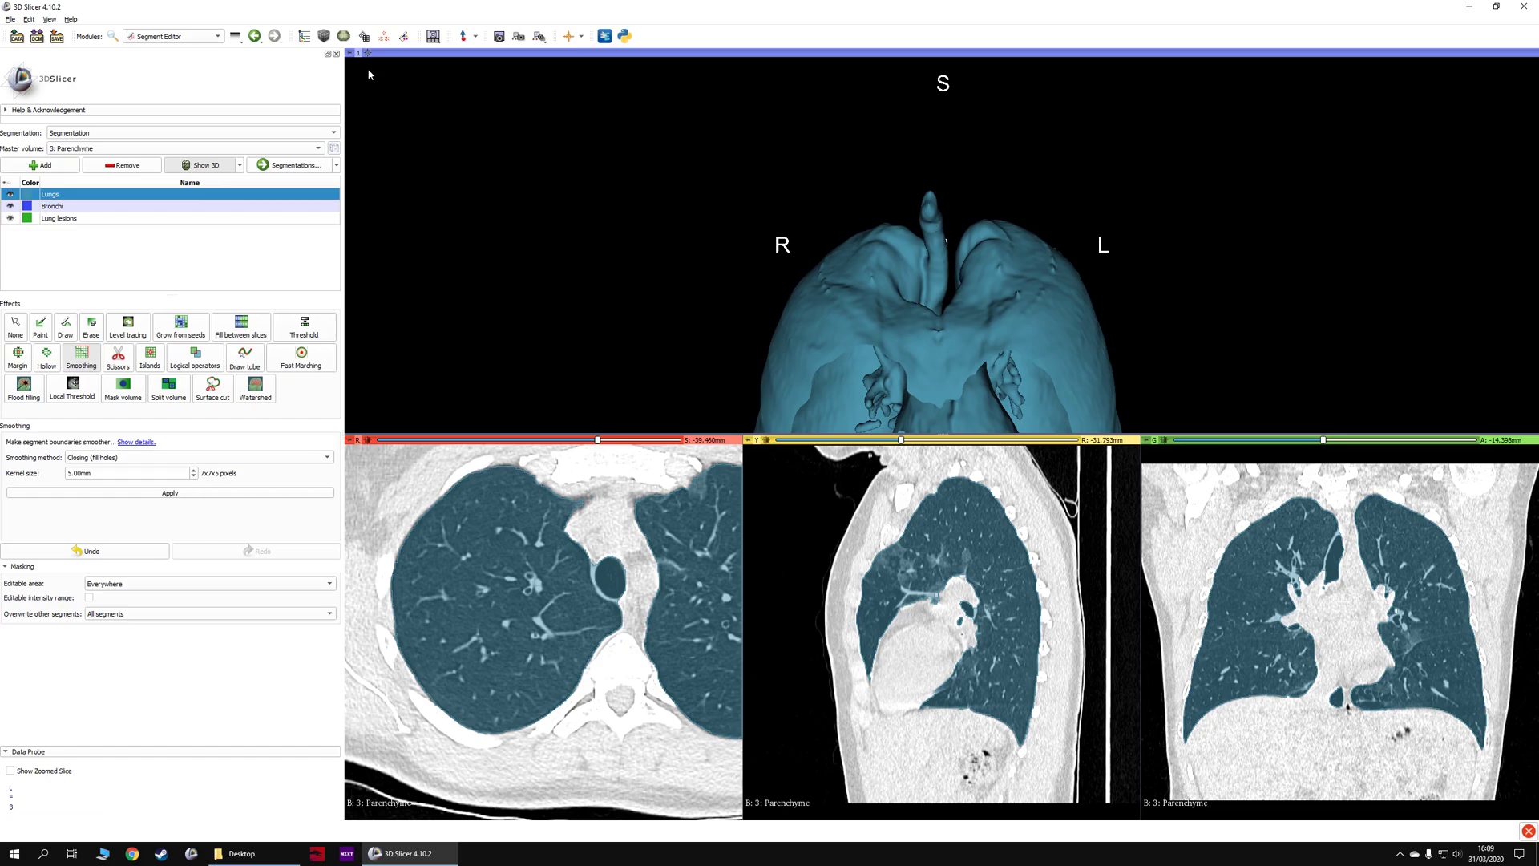
pyautogui.moveTo(481, 144); pyautogui.dragTo(1138, 257)
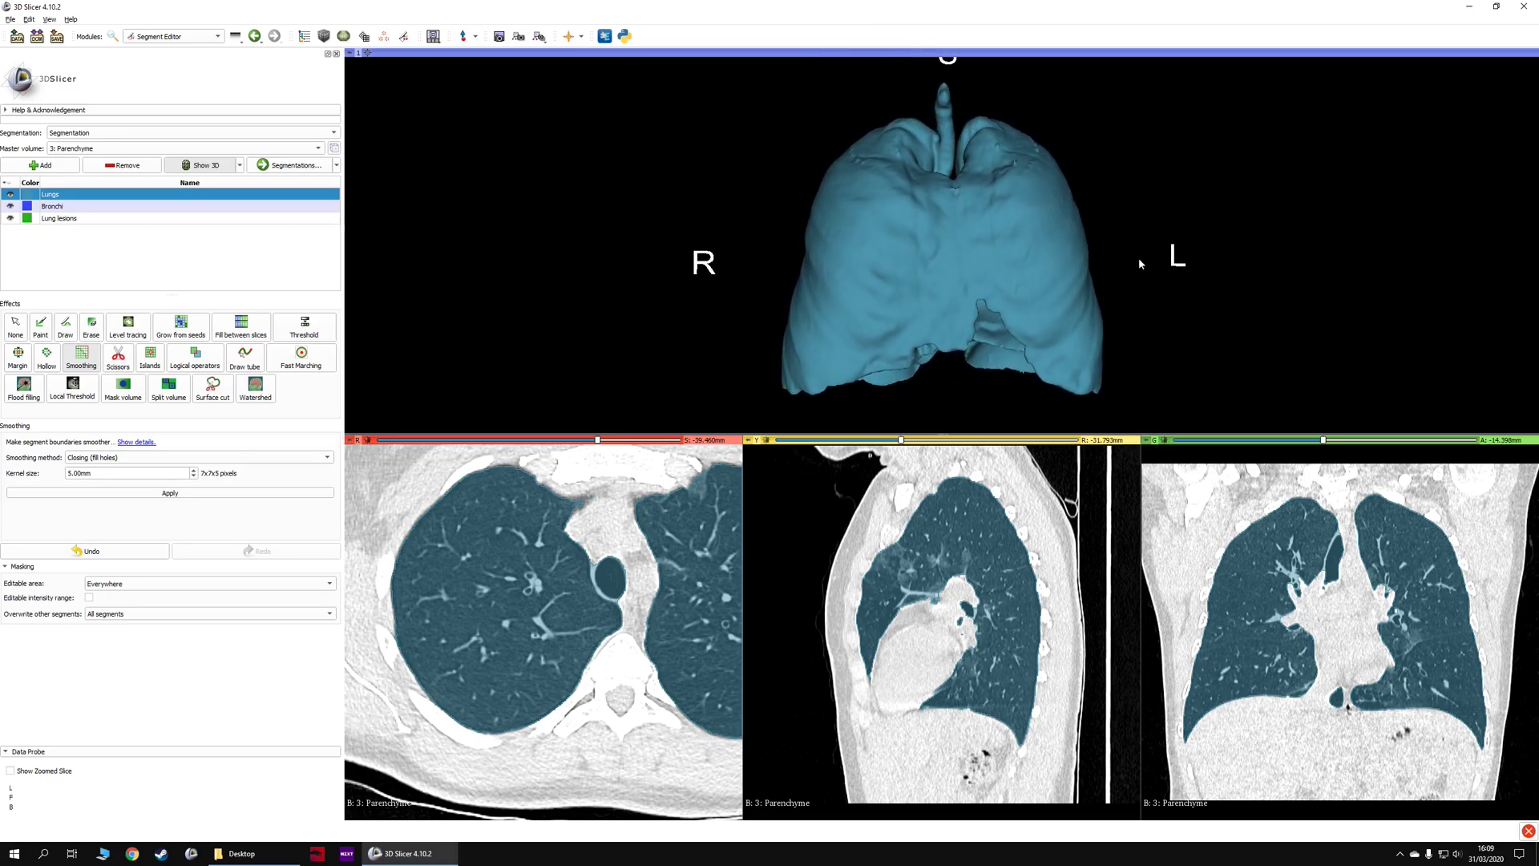
# Smooth the Lungs segment with the Median method and a 3 mm kernel.
pyautogui.click(97, 456)
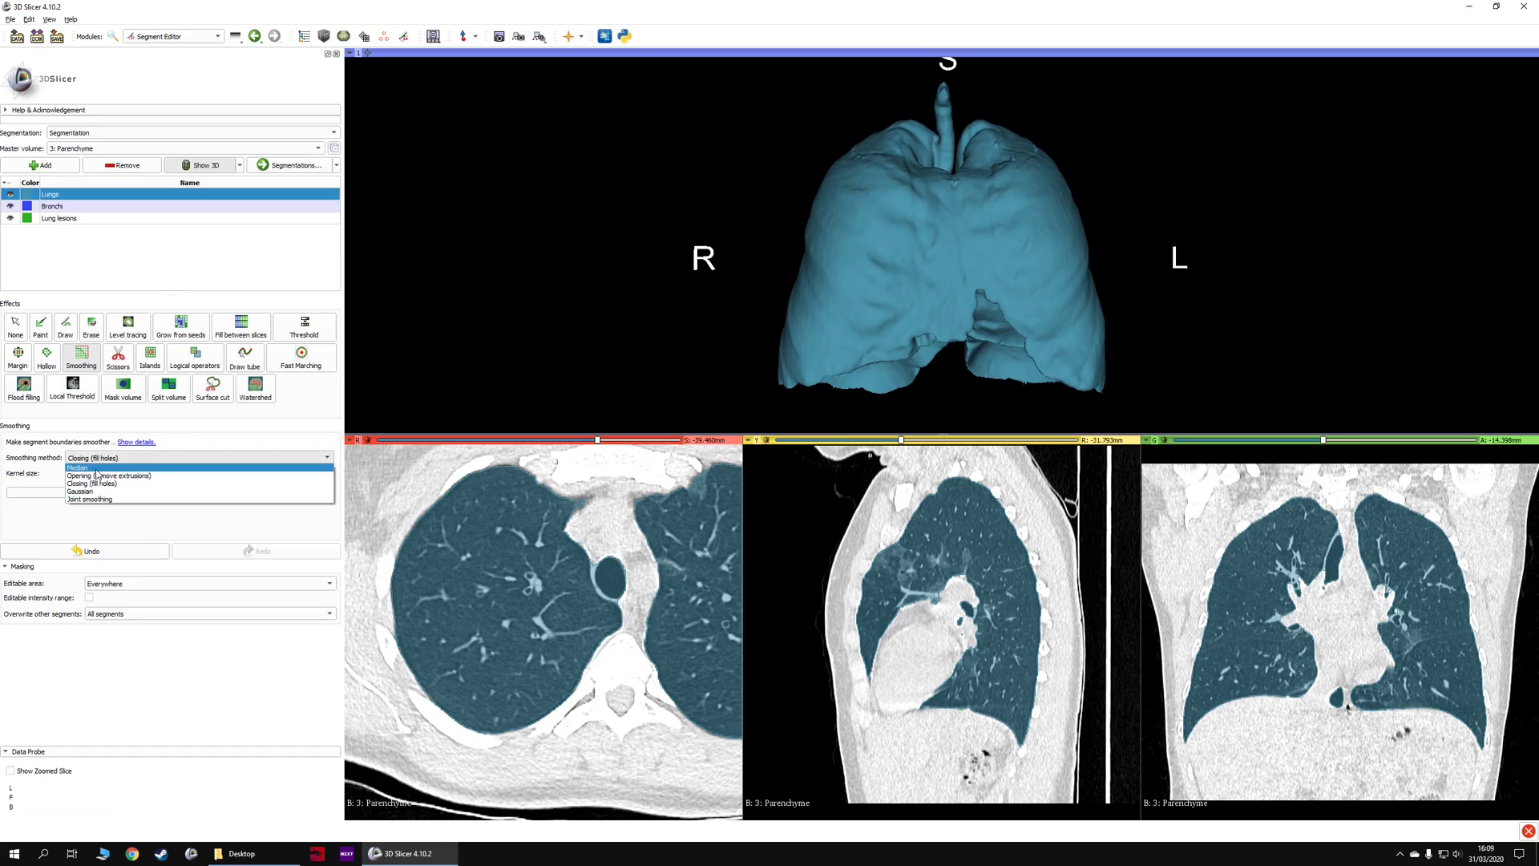
pyautogui.click(88, 467)
pyautogui.click(71, 473)
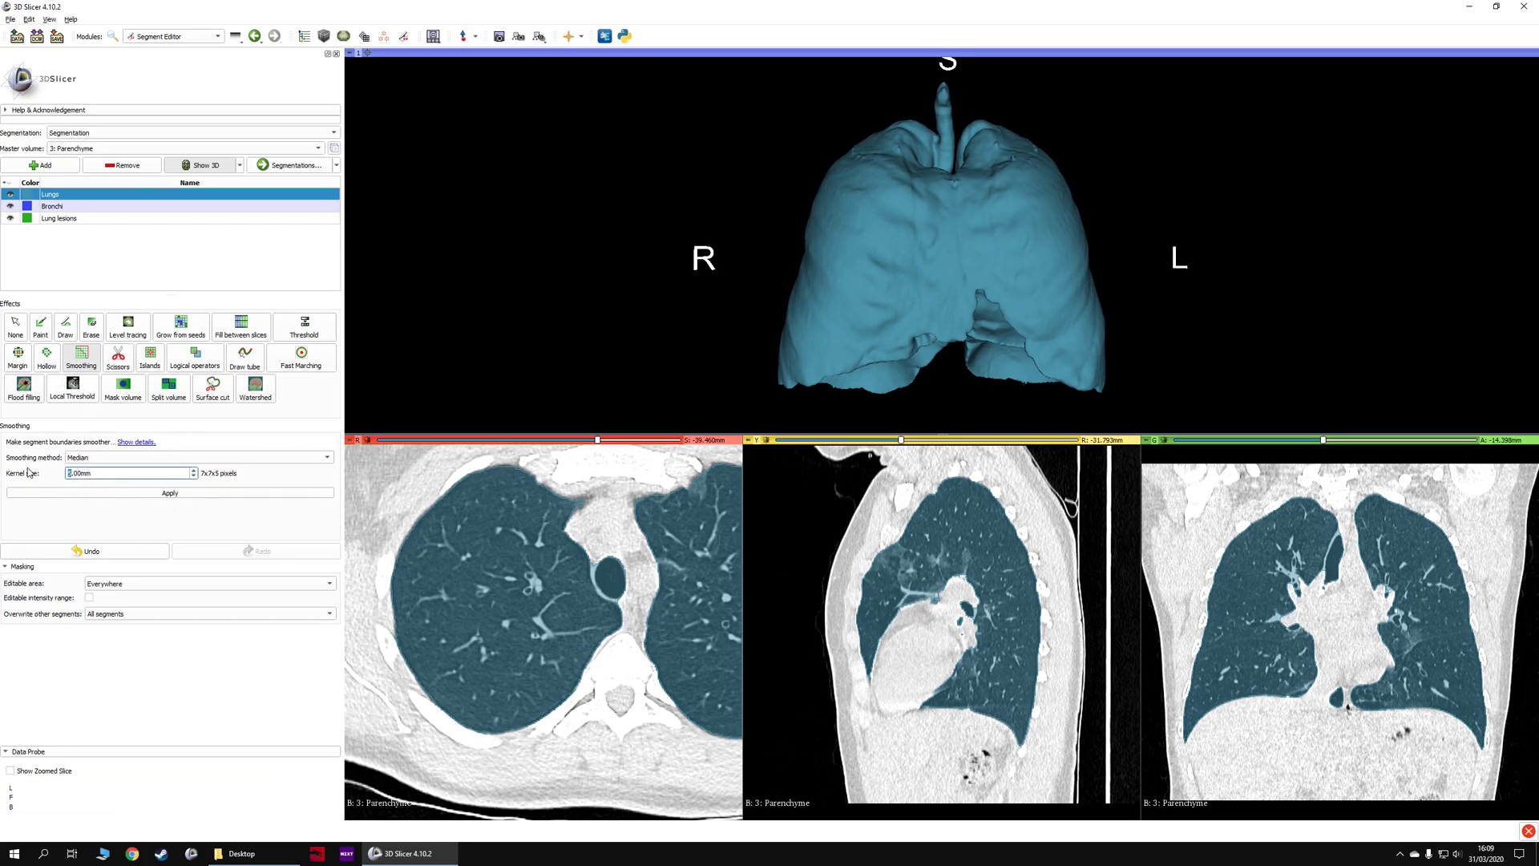
pyautogui.write('3')
pyautogui.click(169, 493)
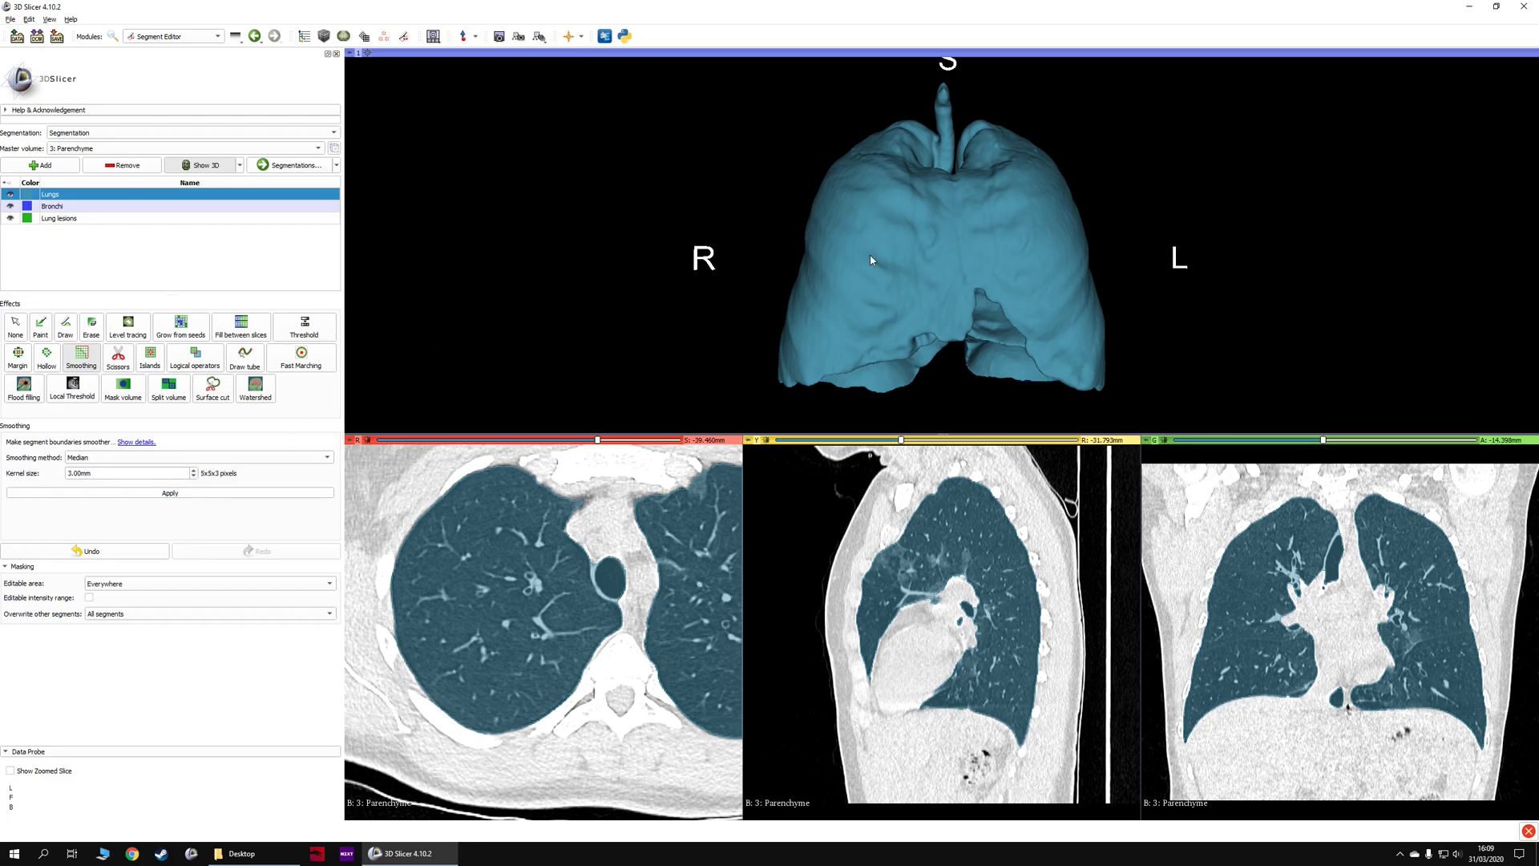
# Lower the Lungs segment's opacity in the Segmentations module to make the lungs semi-transparent in 3D.
pyautogui.moveTo(872, 259); pyautogui.dragTo(838, 255)
pyautogui.moveTo(633, 552); pyautogui.dragTo(621, 408, button='right')
pyautogui.moveTo(946, 215)
pyautogui.mouseDown()
pyautogui.moveTo(955, 340)
pyautogui.moveTo(1001, 512)
pyautogui.moveTo(973, 215)
pyautogui.mouseUp()
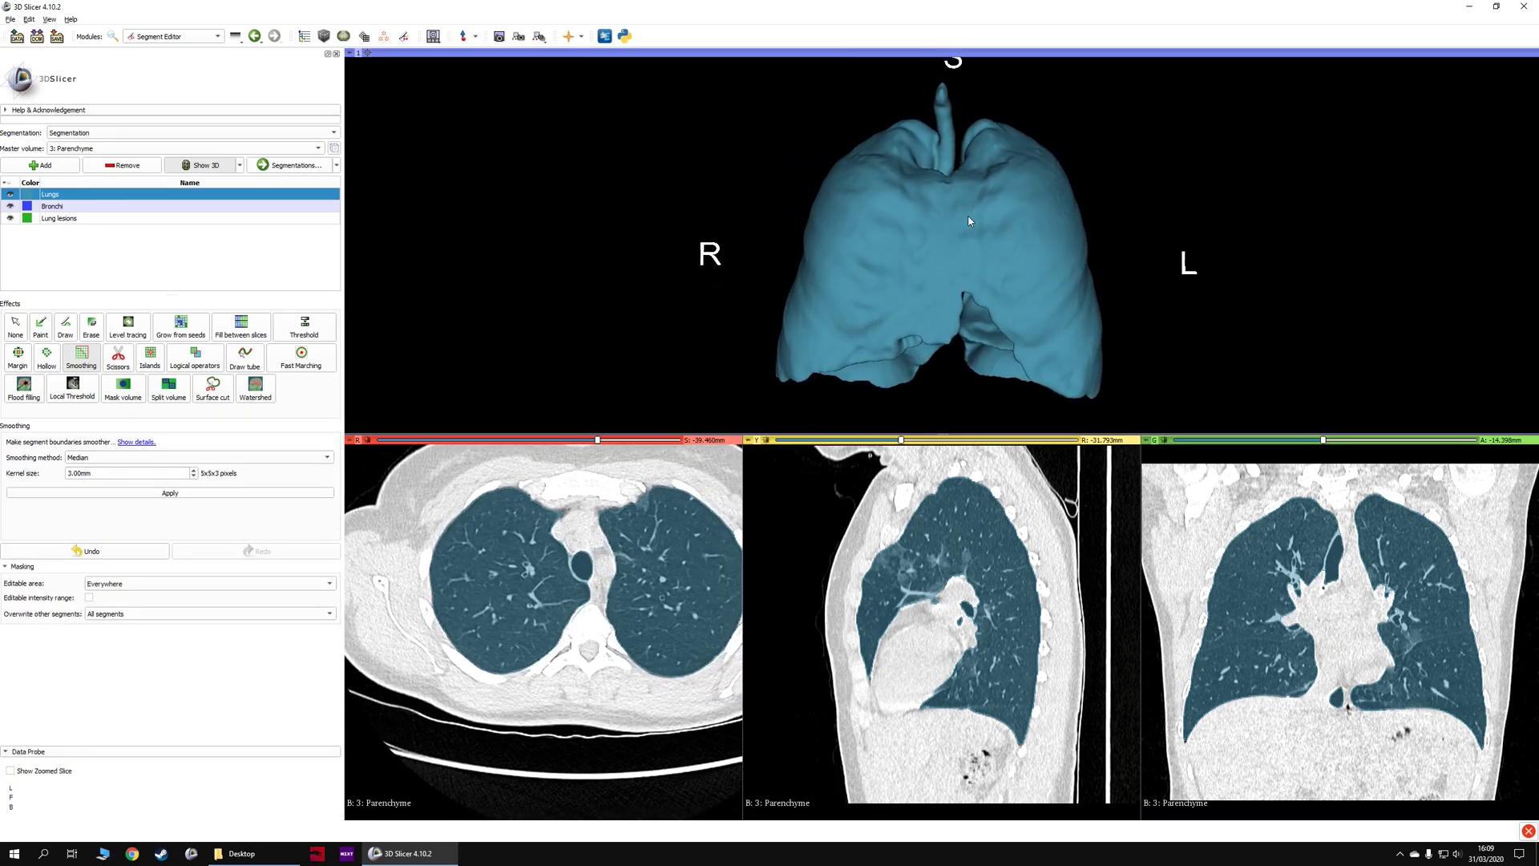
pyautogui.click(56, 210)
pyautogui.click(290, 166)
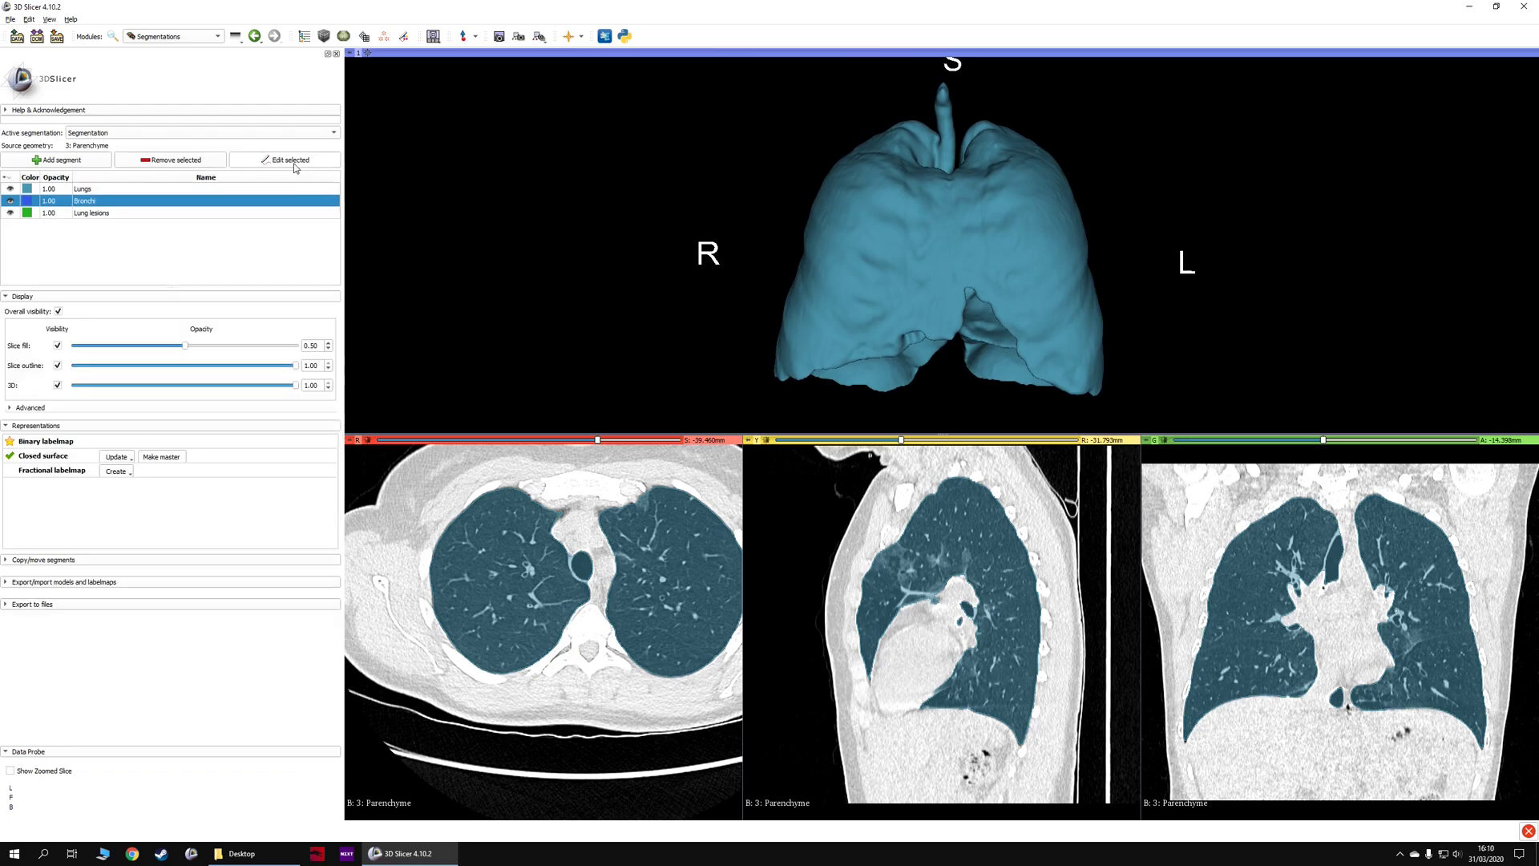
pyautogui.click(261, 161)
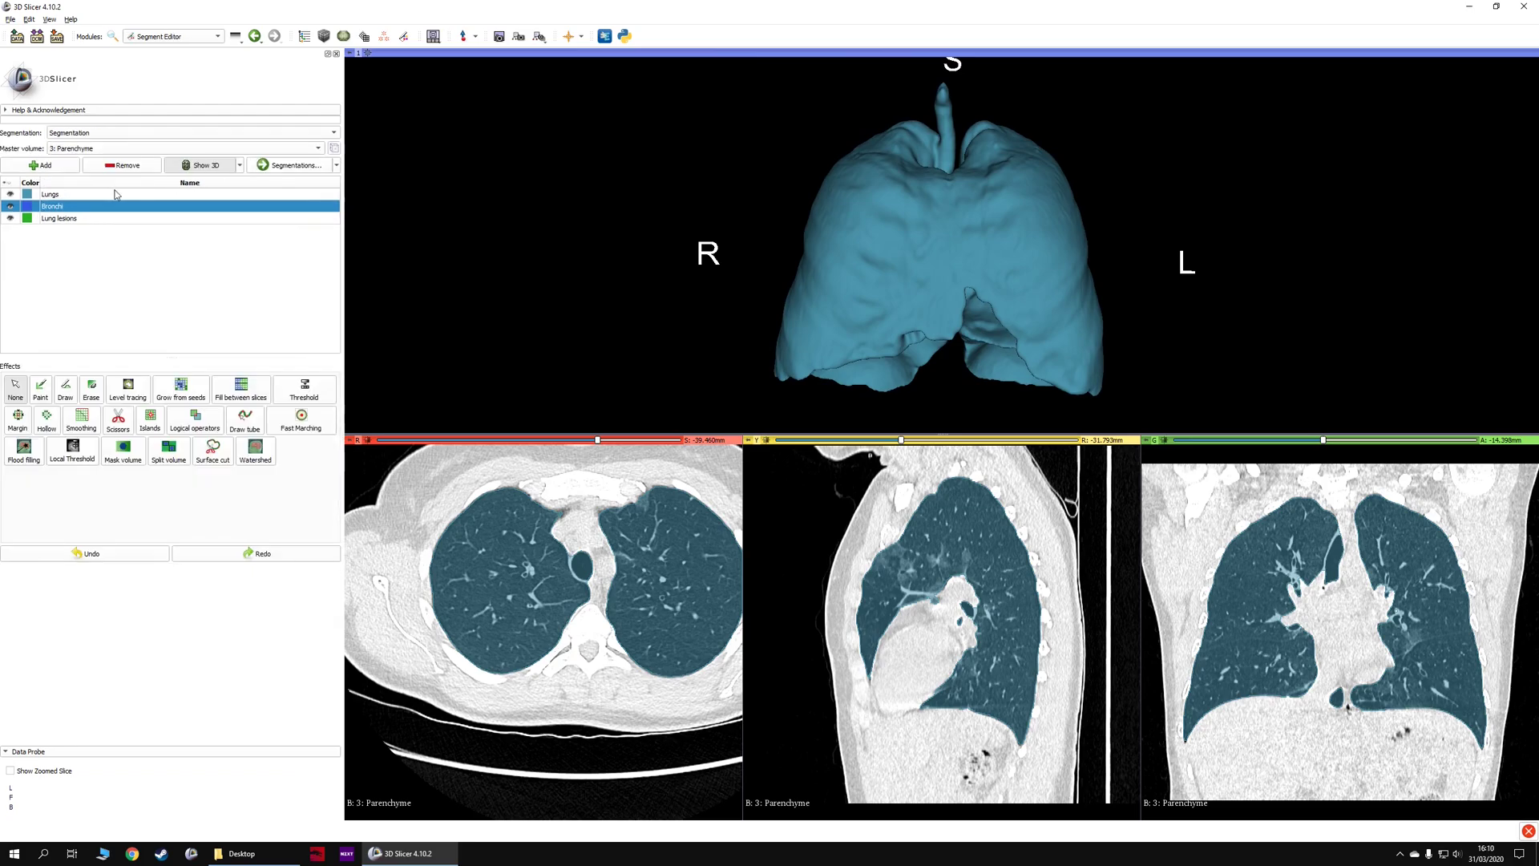
pyautogui.click(288, 164)
pyautogui.doubleClick(48, 189)
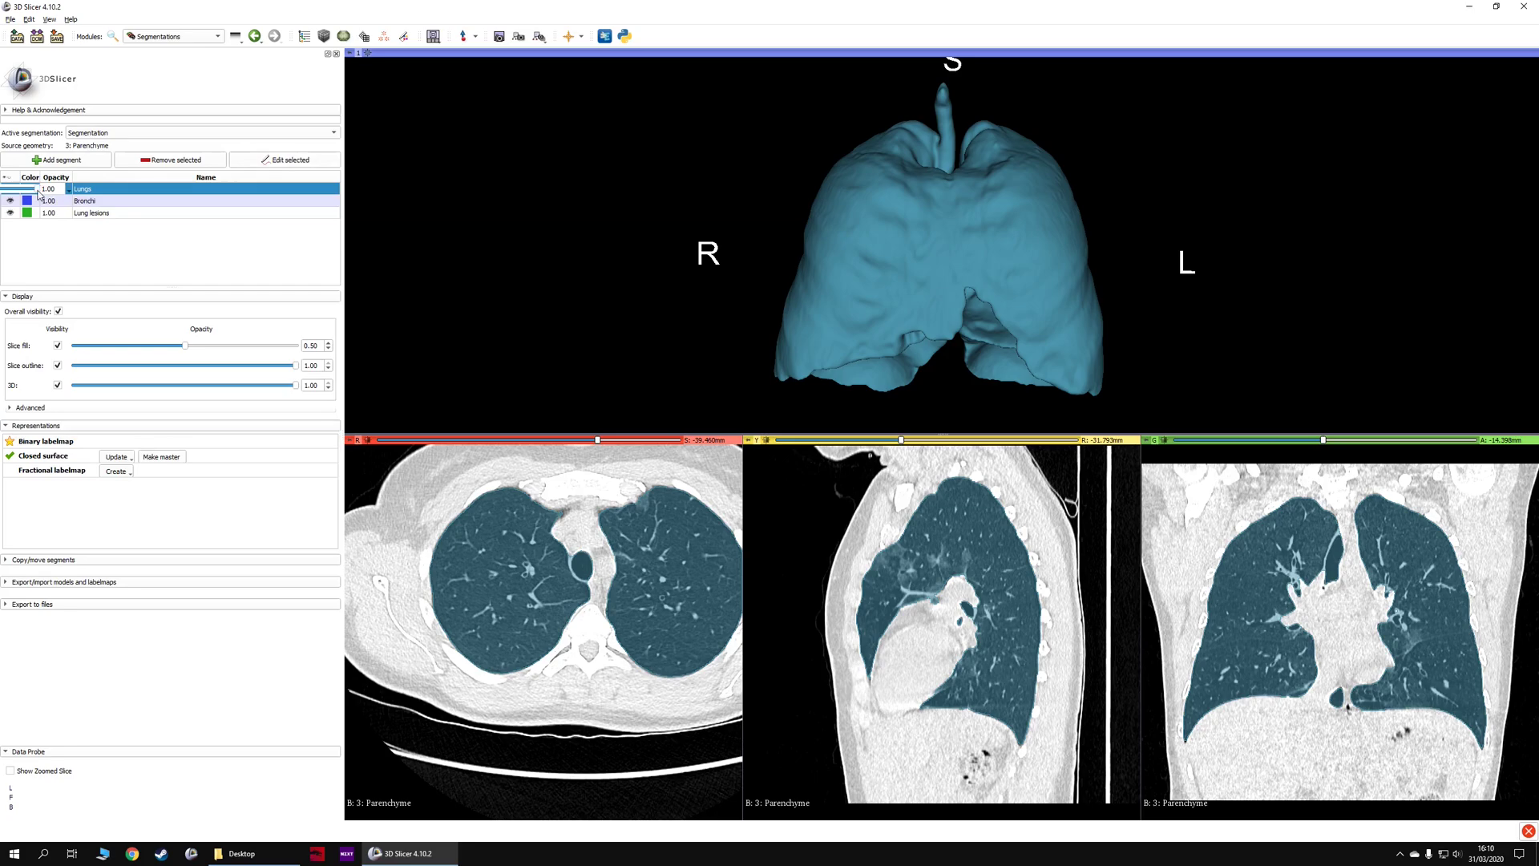
pyautogui.moveTo(39, 190); pyautogui.dragTo(18, 193)
pyautogui.moveTo(613, 210)
pyautogui.mouseDown()
pyautogui.moveTo(657, 229)
pyautogui.moveTo(642, 212)
pyautogui.moveTo(601, 219)
pyautogui.mouseUp()
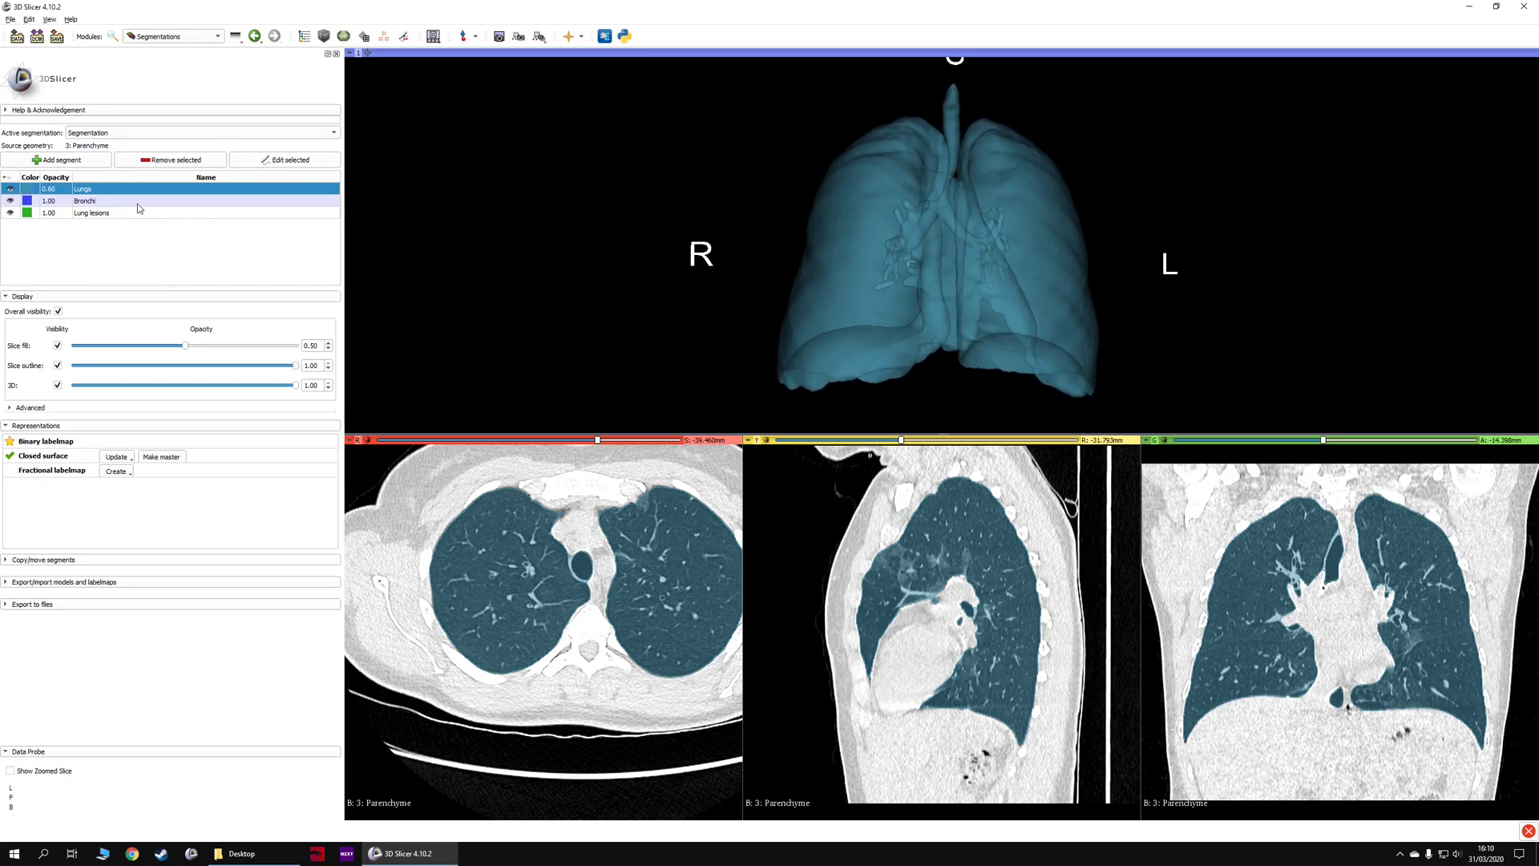
# Hide the Lungs segment and restrict Flood filling of the Bronchi segment to the editable area Inside Lungs.
pyautogui.click(280, 161)
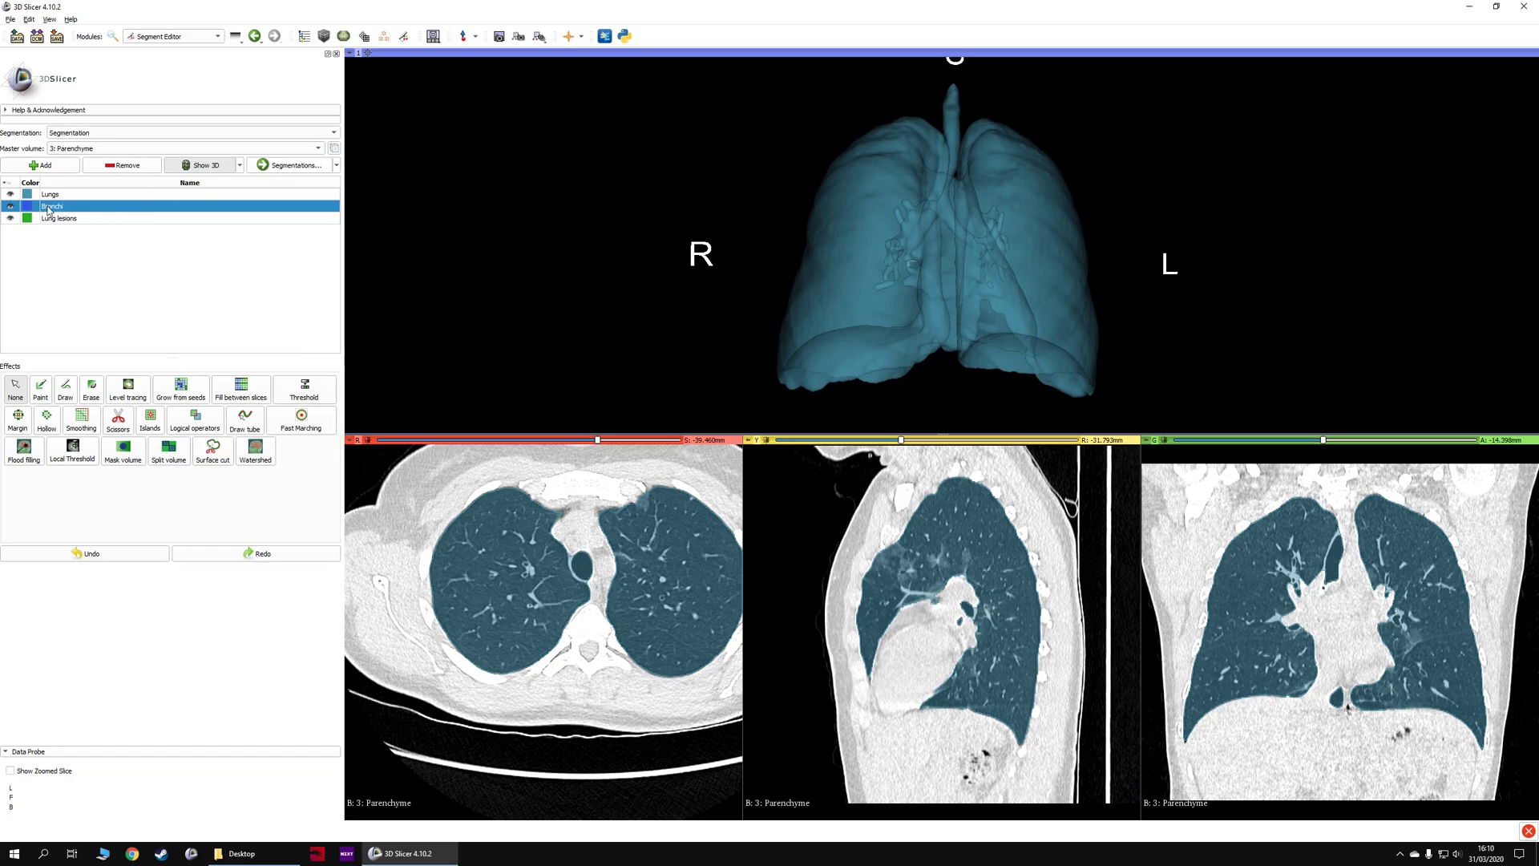
pyautogui.click(10, 194)
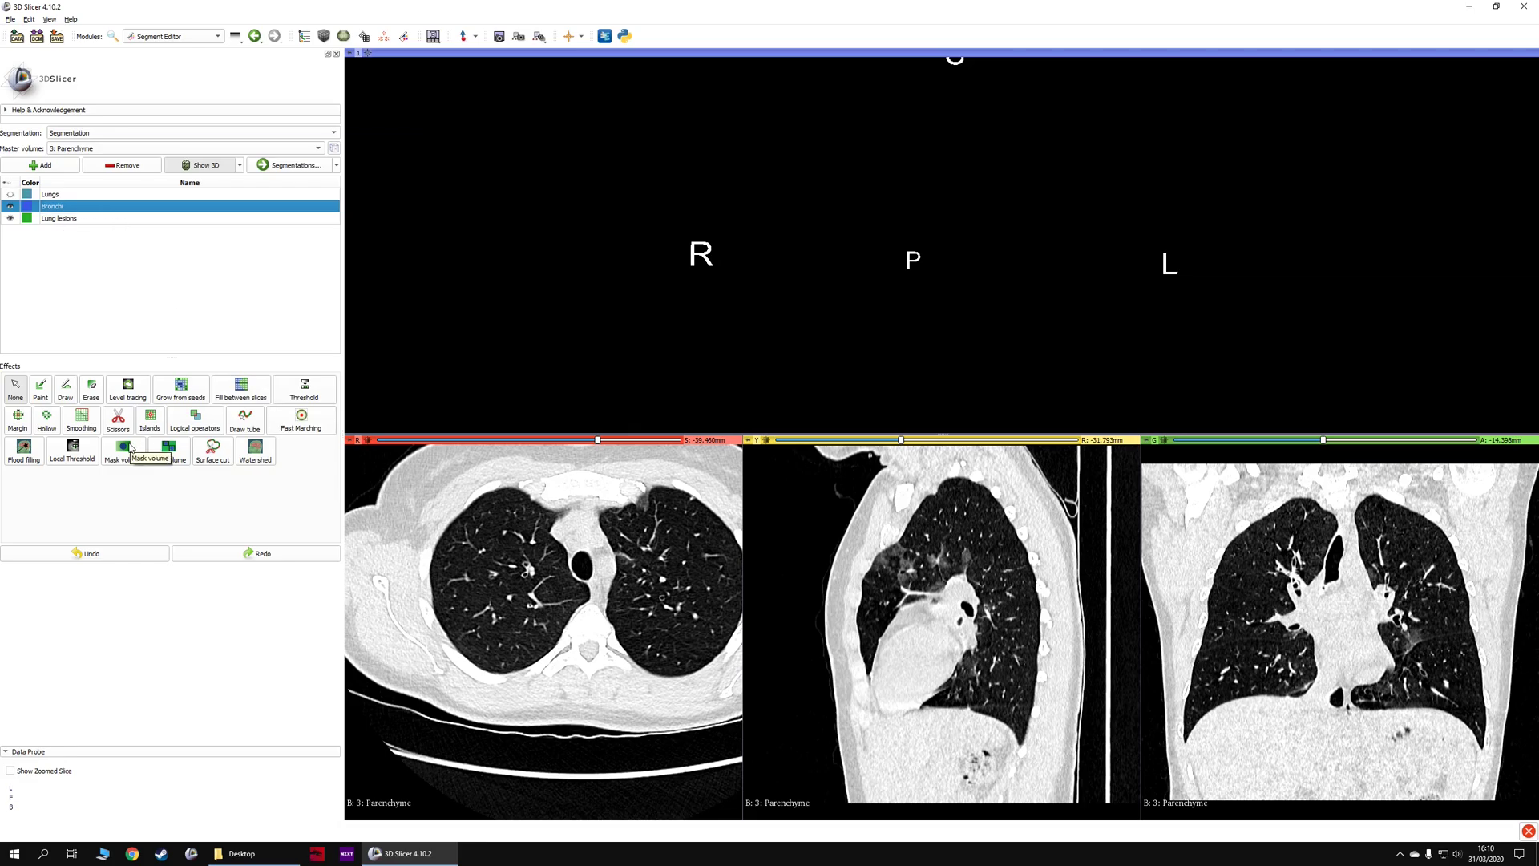
pyautogui.click(24, 449)
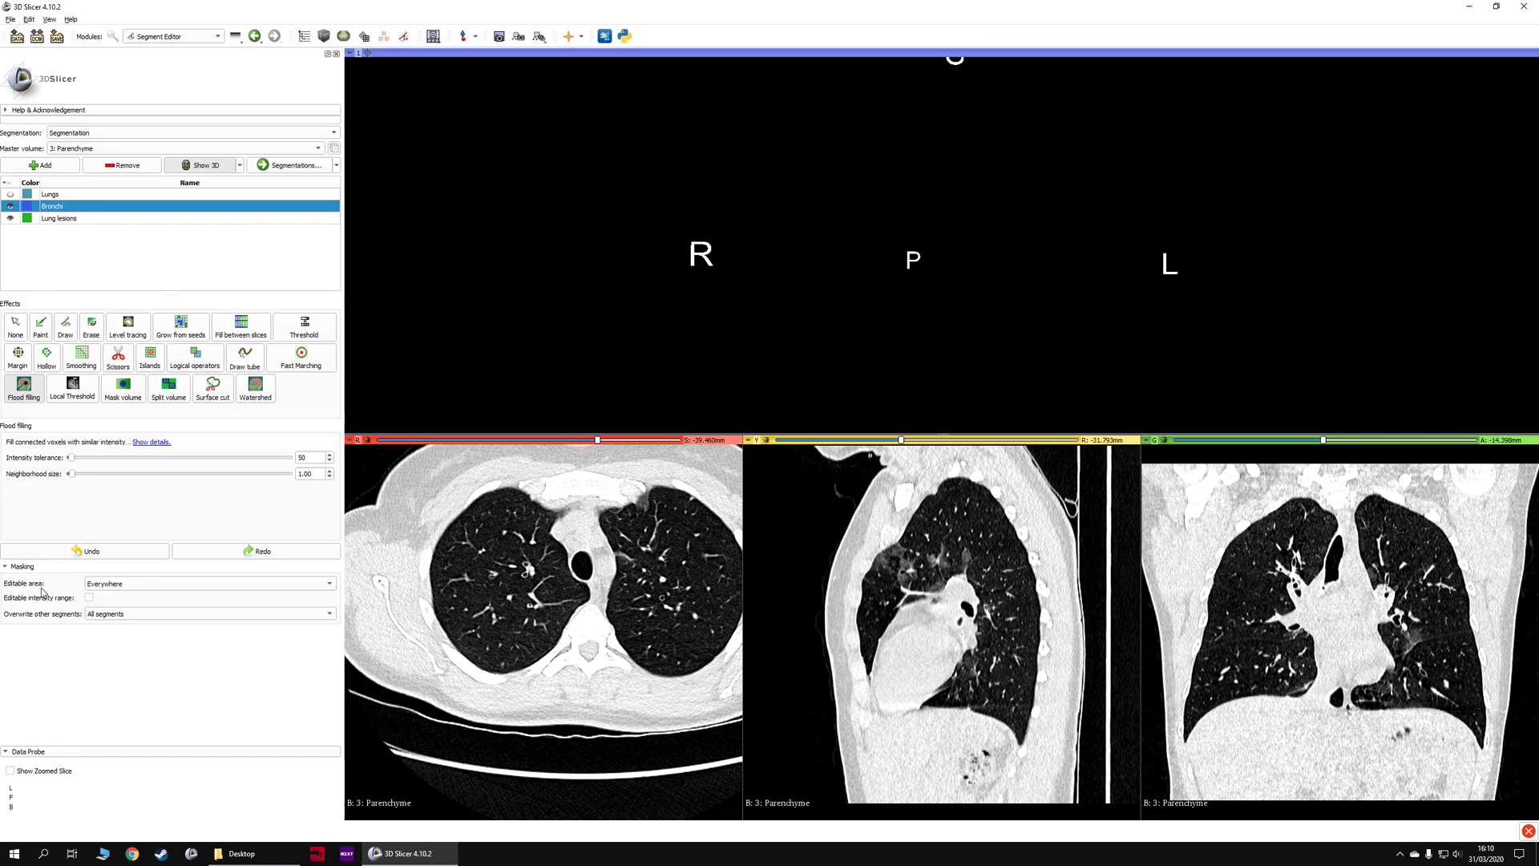
pyautogui.click(91, 588)
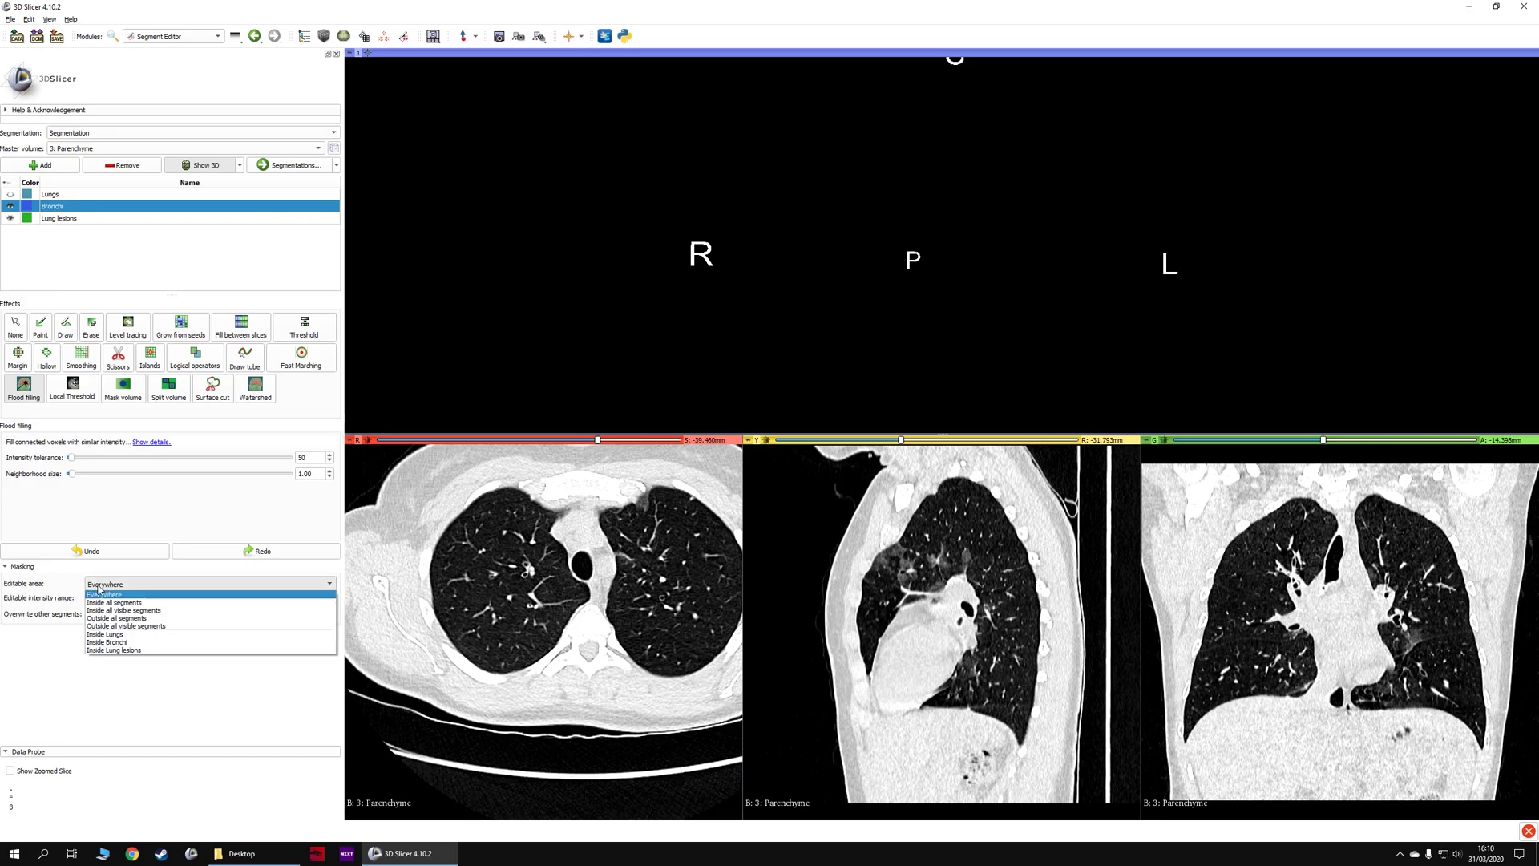
pyautogui.click(113, 639)
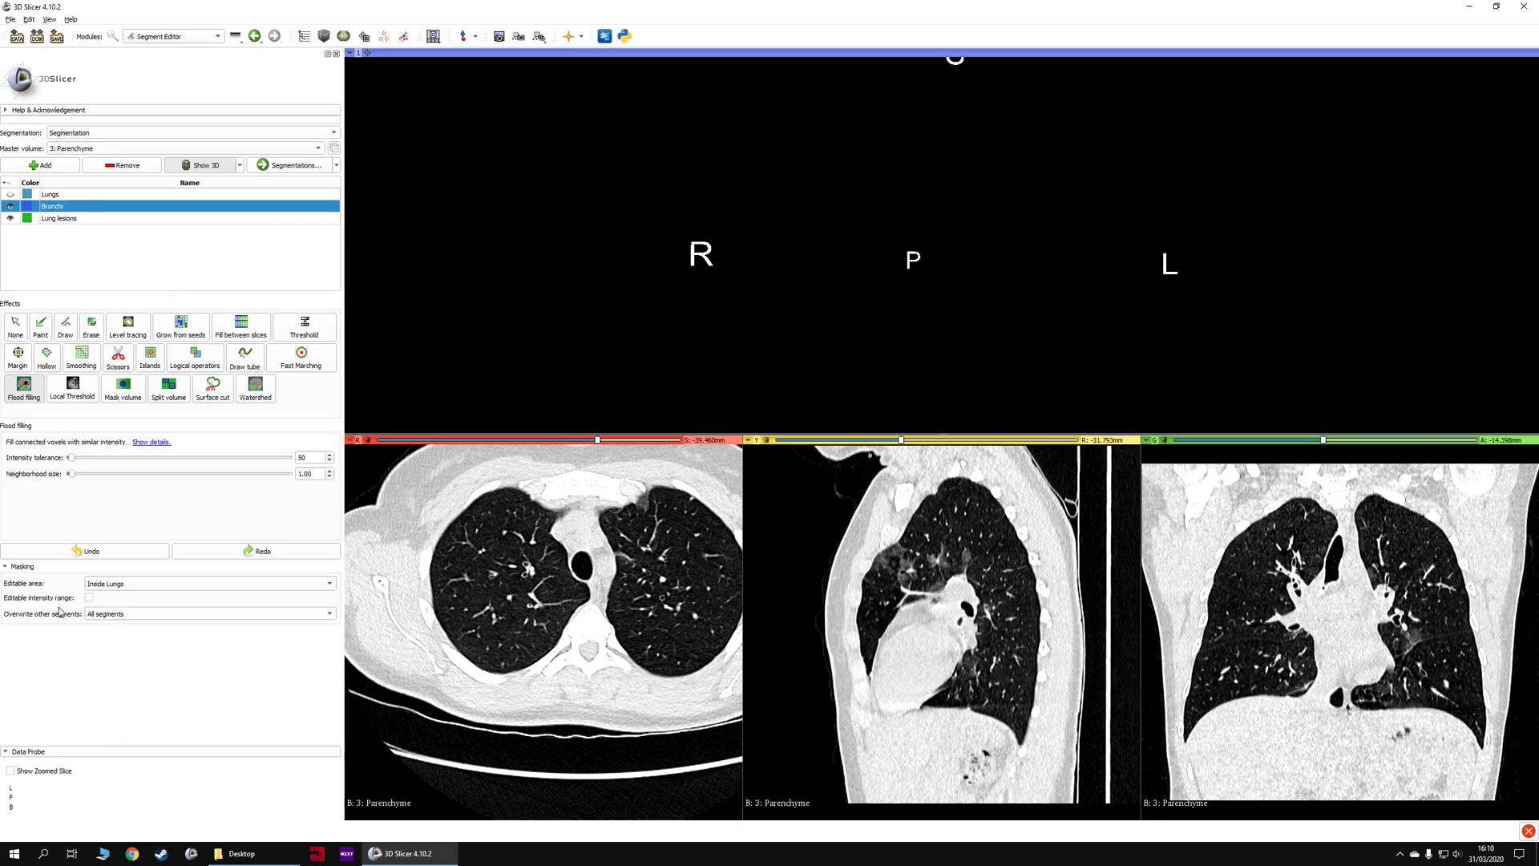
# Set the masking option for overwriting other segments to None.
pyautogui.click(90, 613)
pyautogui.click(107, 640)
pyautogui.click(120, 616)
pyautogui.click(110, 641)
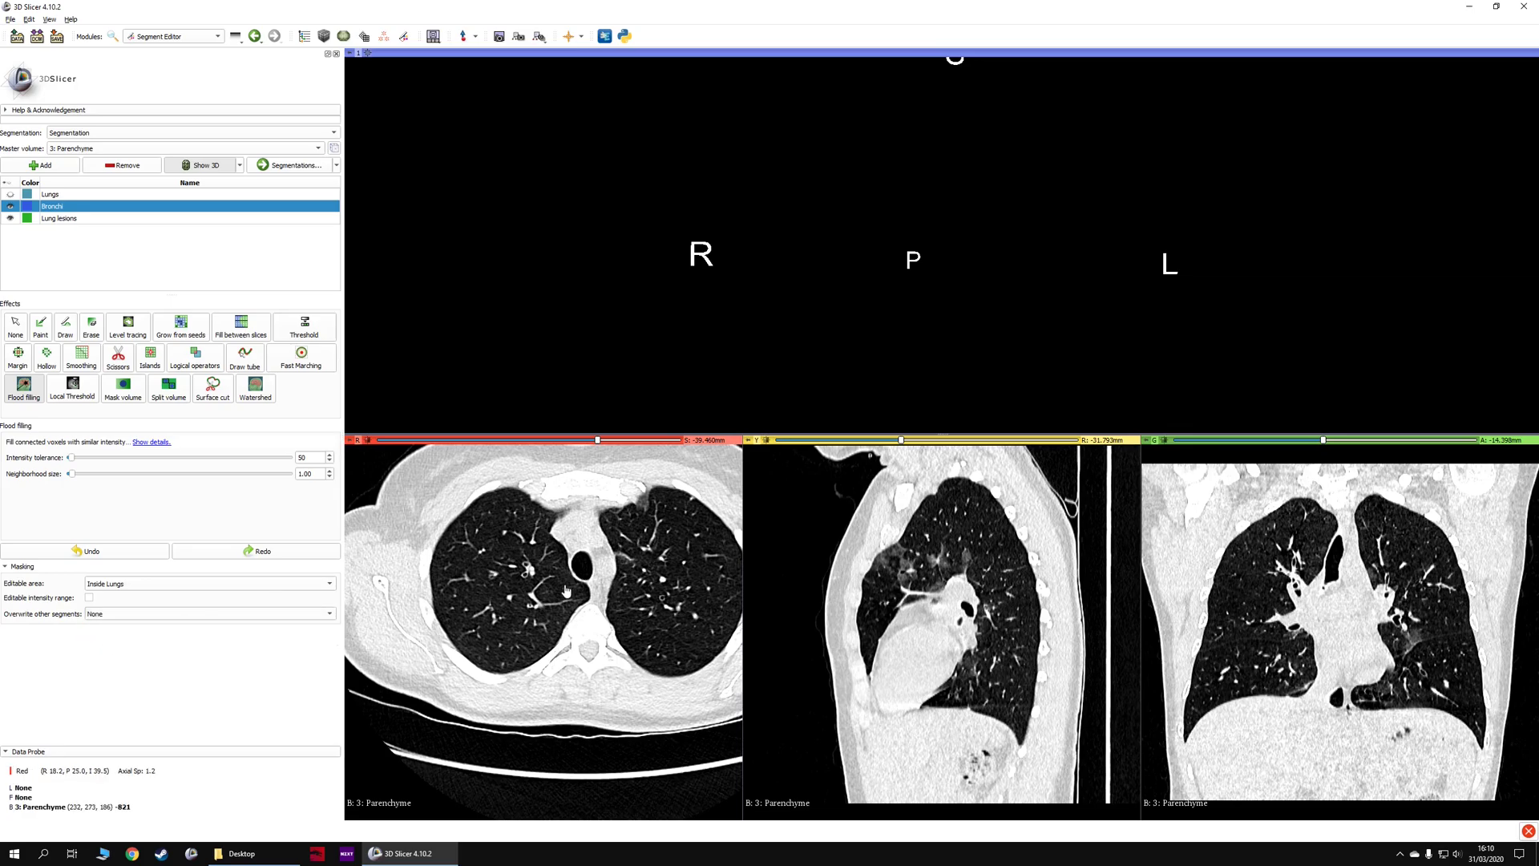
# Flood-fill the Bronchi segment from the right main bronchus in the axial slice with an intensity tolerance of 50.
pyautogui.scroll(-5, 567, 590)
pyautogui.press('shift')
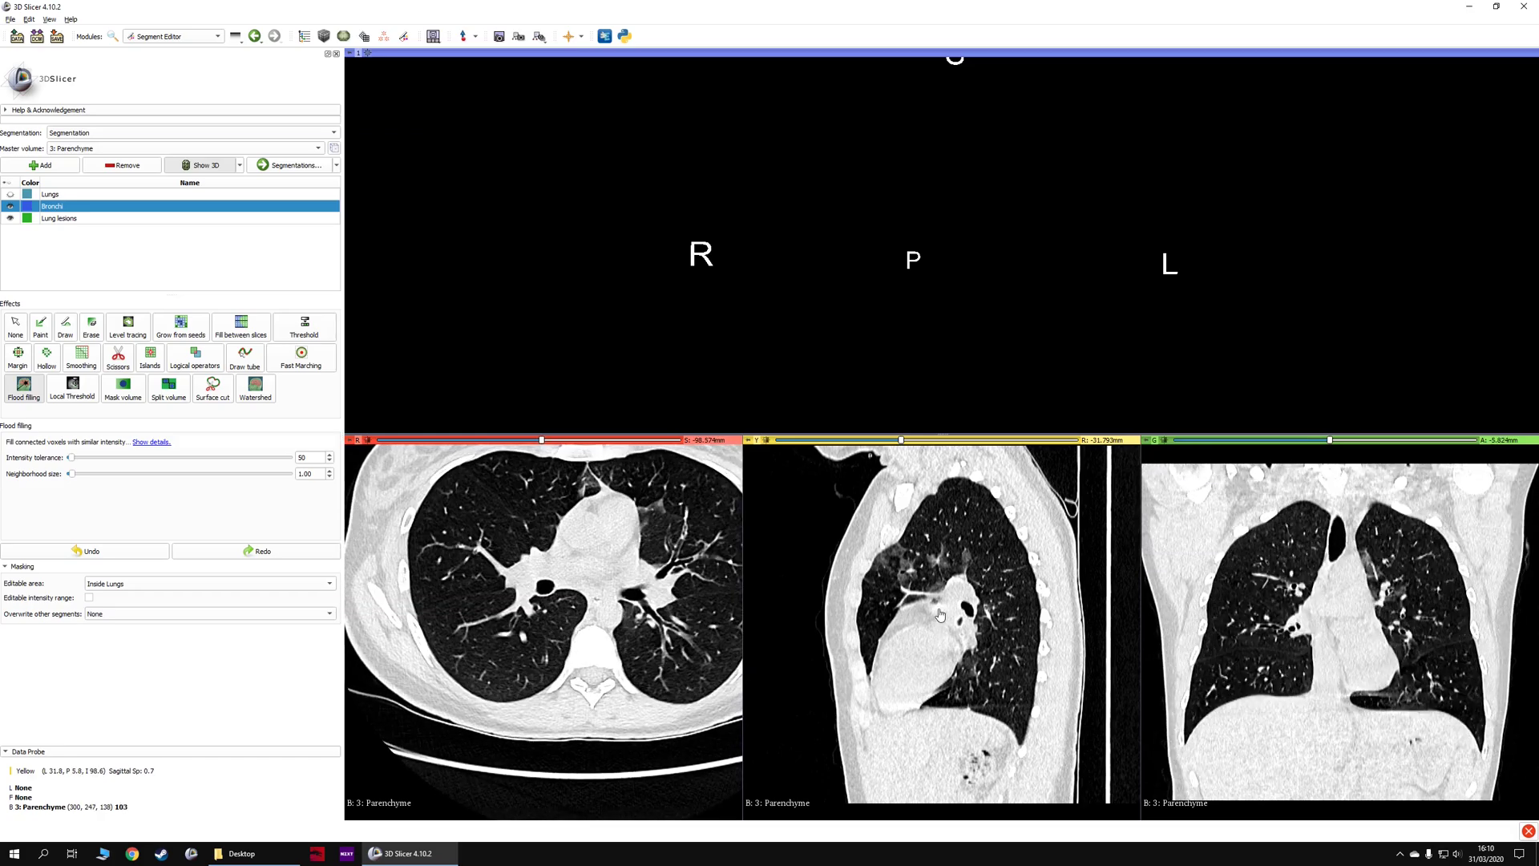
pyautogui.doubleClick(323, 455)
pyautogui.click(225, 492)
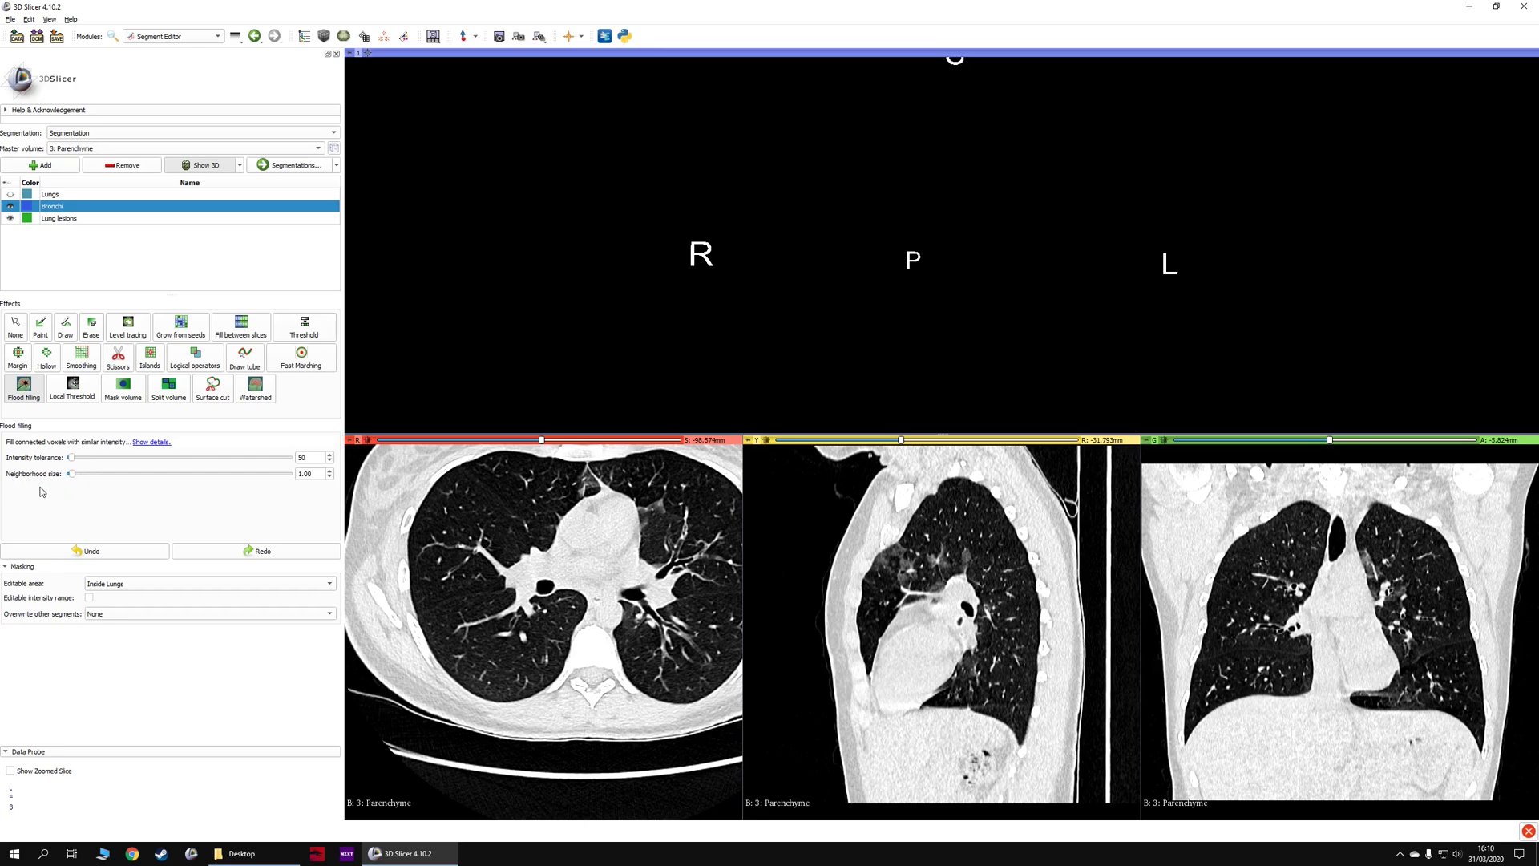
pyautogui.keyDown('ctrl'); pyautogui.scroll(5, 537, 617); pyautogui.keyUp('ctrl')
pyautogui.scroll(-1, 559, 561)
pyautogui.click(551, 546)
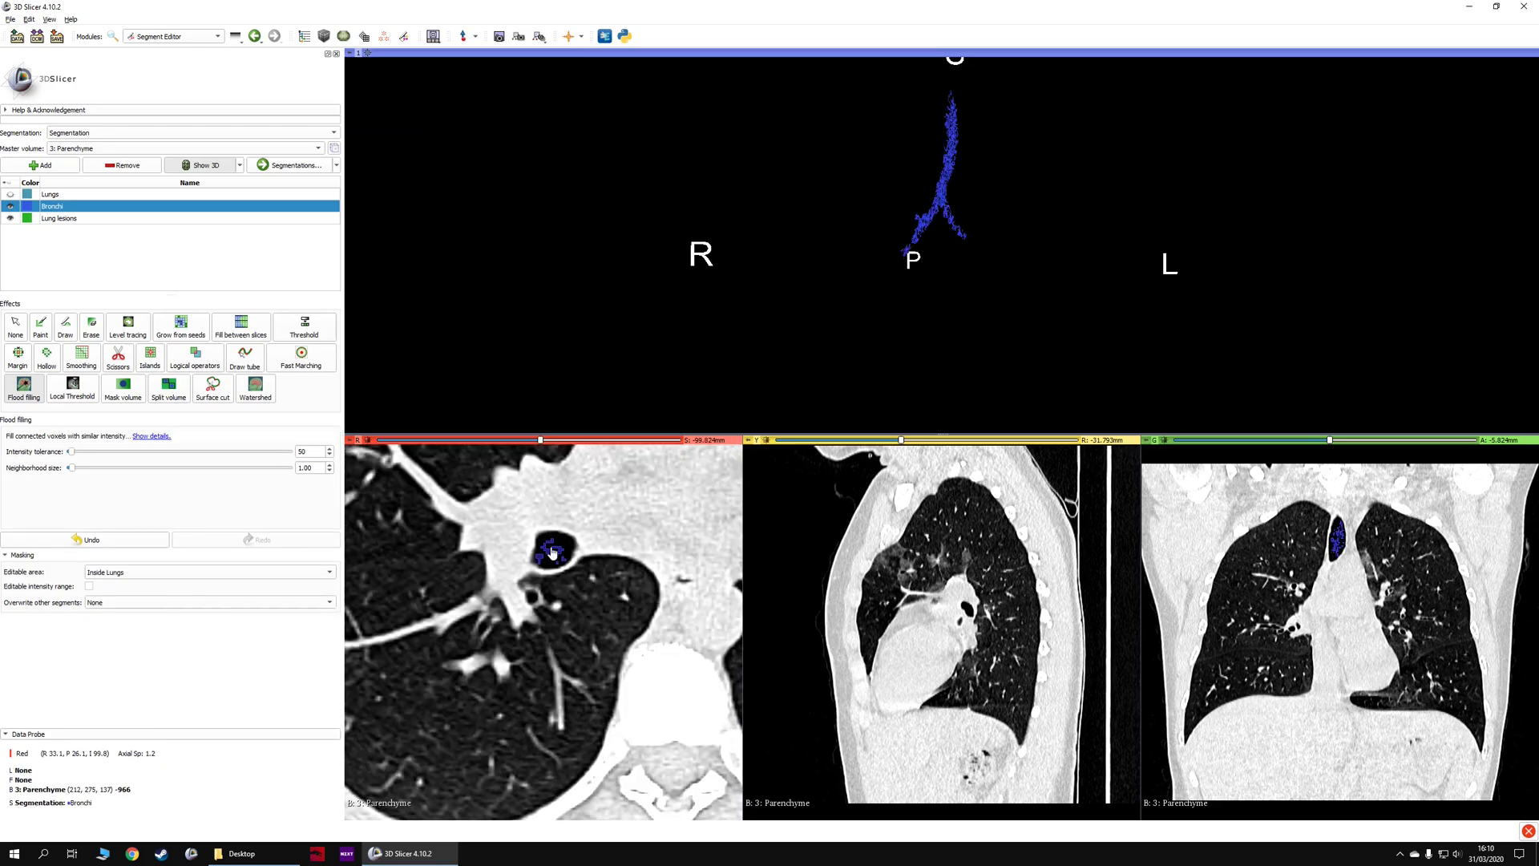
# Flood-fill from a second point in the same bronchus to extend the Bronchi segment into the smaller airway branches.
pyautogui.scroll(4, 867, 254)
pyautogui.moveTo(867, 253); pyautogui.dragTo(932, 276)
pyautogui.scroll(-2, 931, 276)
pyautogui.click(561, 541)
pyautogui.moveTo(834, 306); pyautogui.dragTo(597, 215)
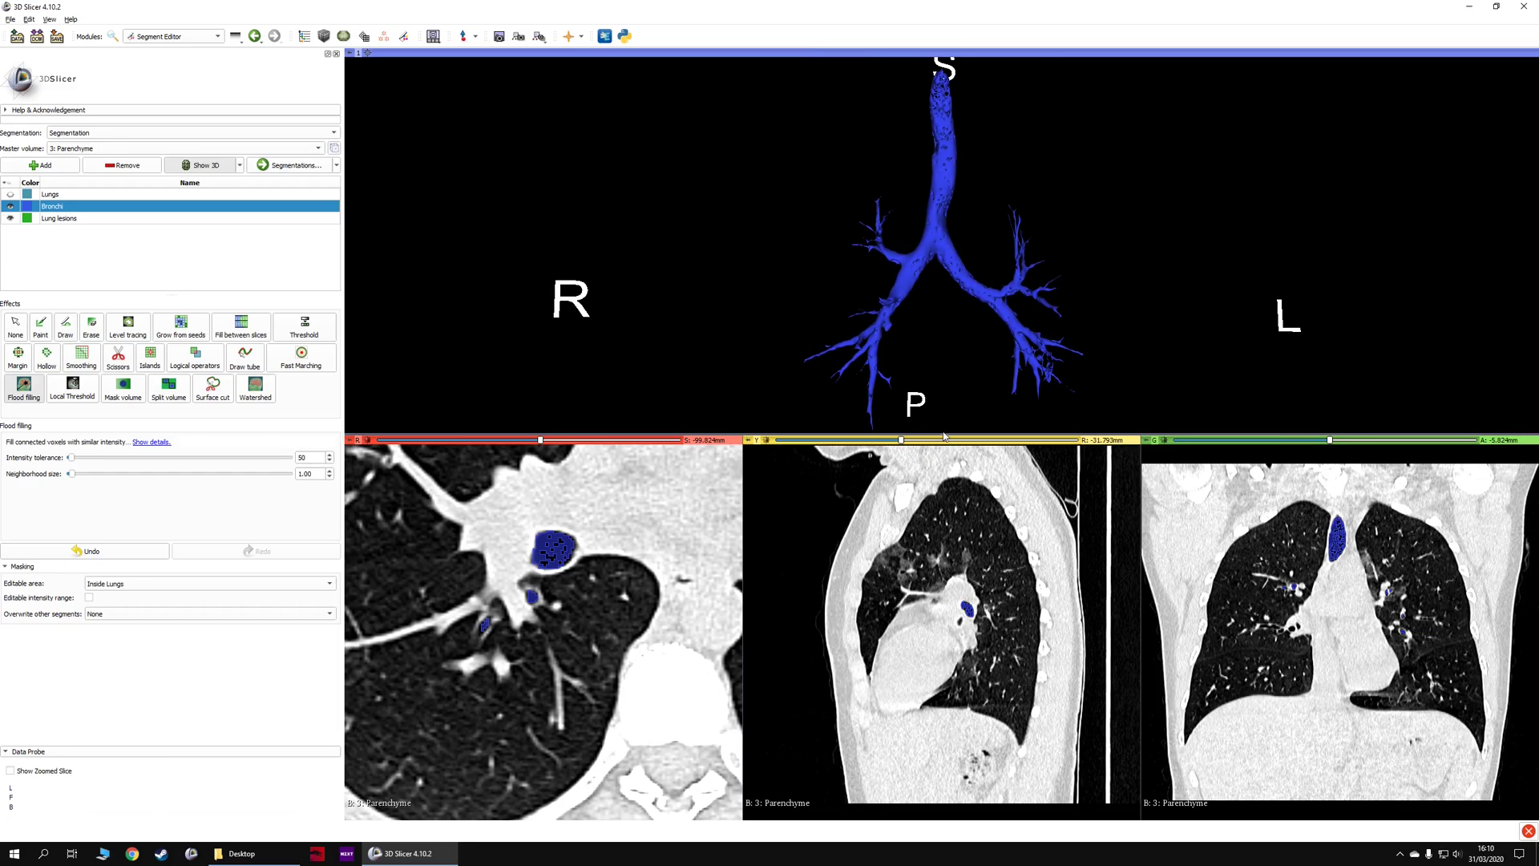
# Smooth the Bronchi segment with the Closing (fill holes) method and a 4 mm kernel.
pyautogui.moveTo(945, 434); pyautogui.dragTo(946, 665)
pyautogui.scroll(3, 948, 430)
pyautogui.scroll(2, 945, 405)
pyautogui.click(81, 358)
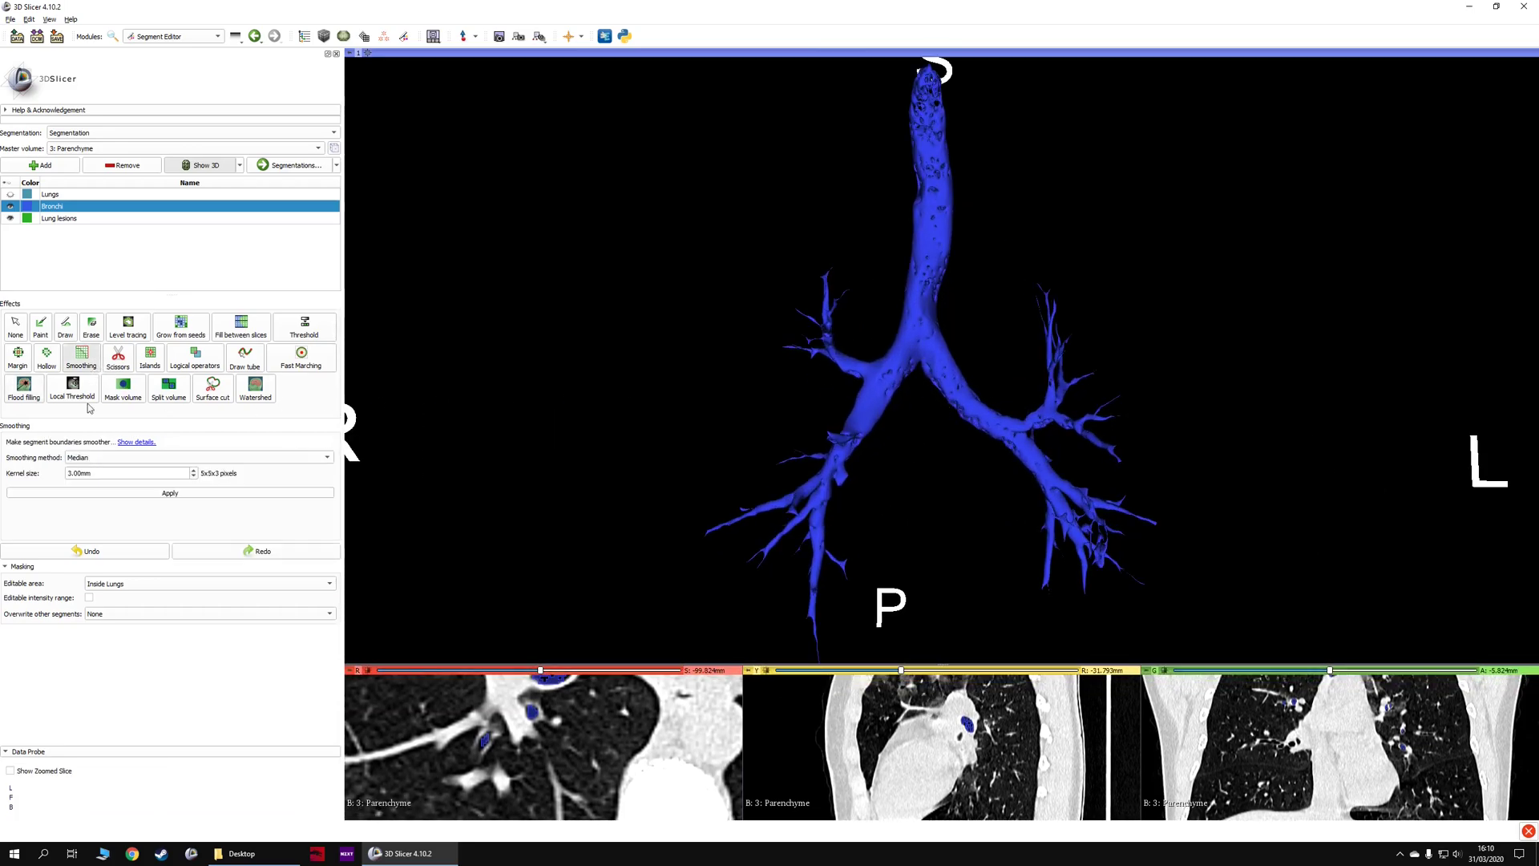
pyautogui.click(99, 458)
pyautogui.click(101, 484)
pyautogui.moveTo(73, 473); pyautogui.dragTo(37, 483)
pyautogui.click(164, 492)
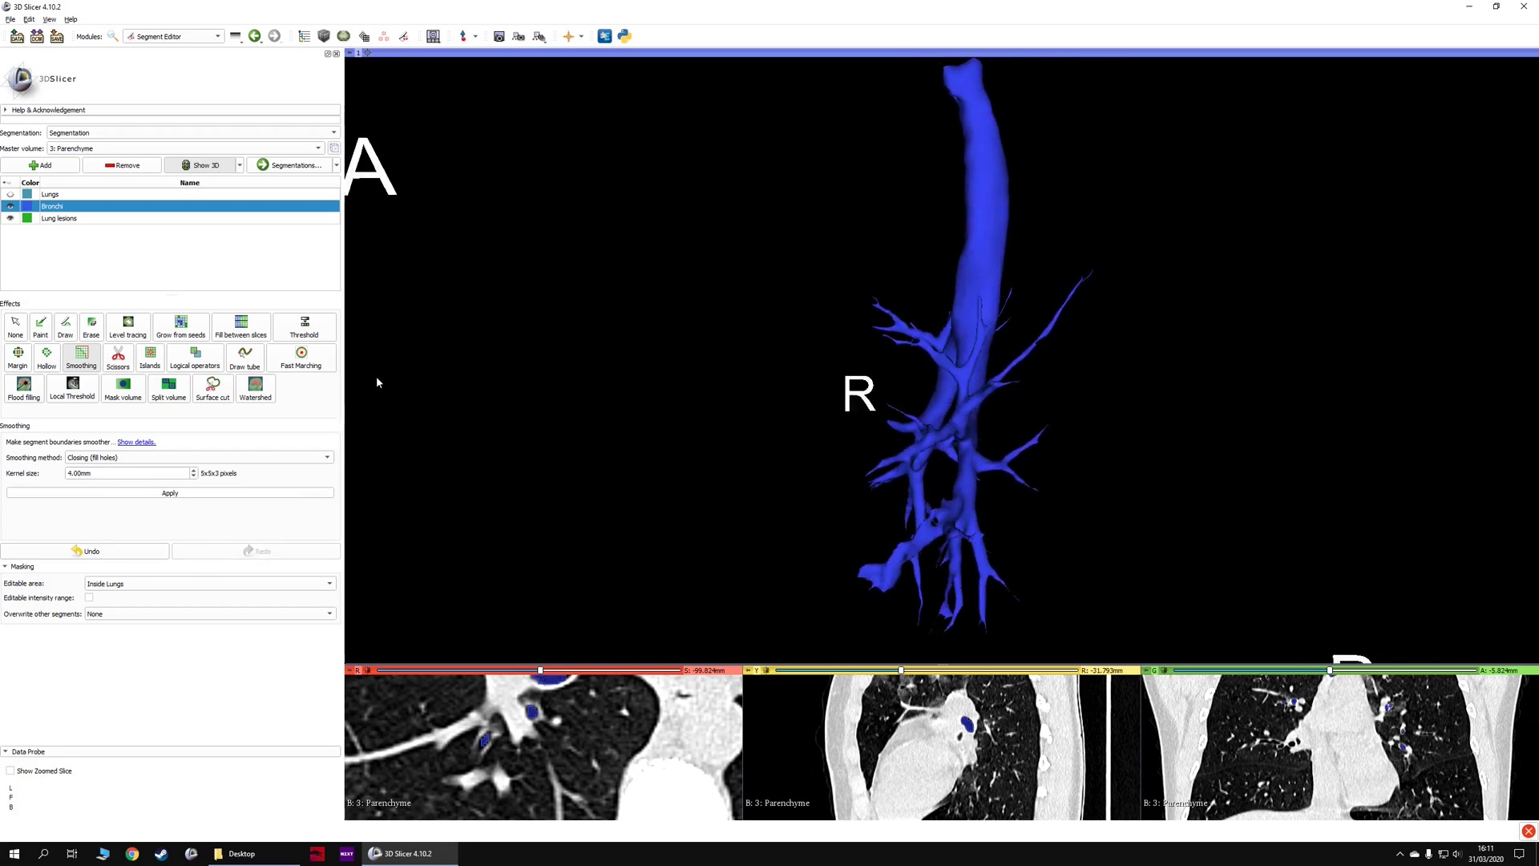
# Show the Lungs segment again together with the Bronchi in the 3D view.
pyautogui.moveTo(350, 384); pyautogui.dragTo(893, 390)
pyautogui.scroll(-3, 926, 371)
pyautogui.scroll(1, 926, 361)
pyautogui.moveTo(927, 357); pyautogui.dragTo(942, 337, button='middle')
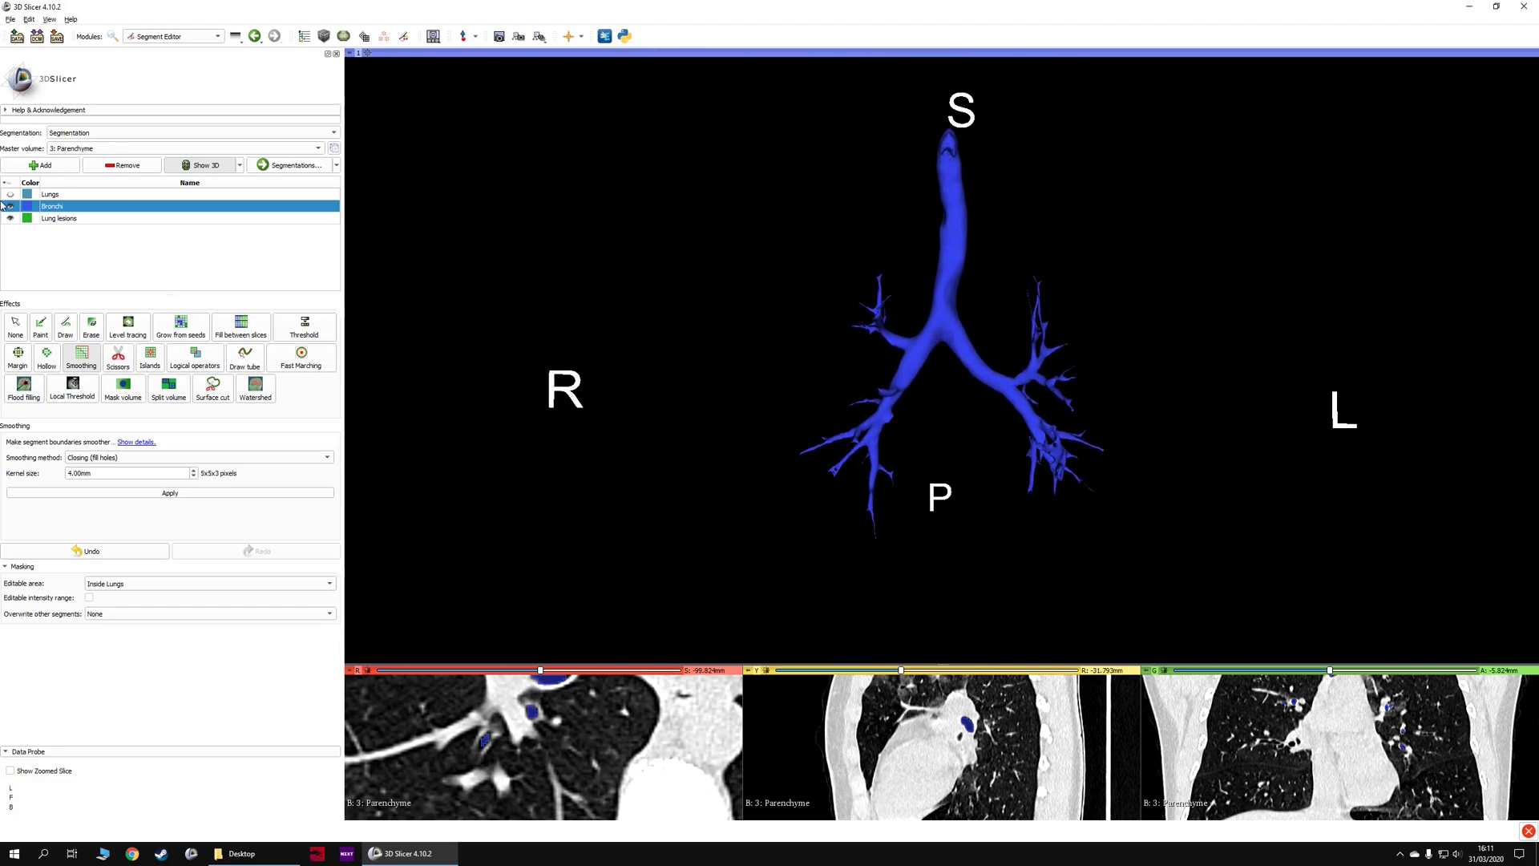
pyautogui.scroll(-2, 673, 354)
pyautogui.scroll(3, 705, 355)
pyautogui.moveTo(746, 357); pyautogui.dragTo(714, 424)
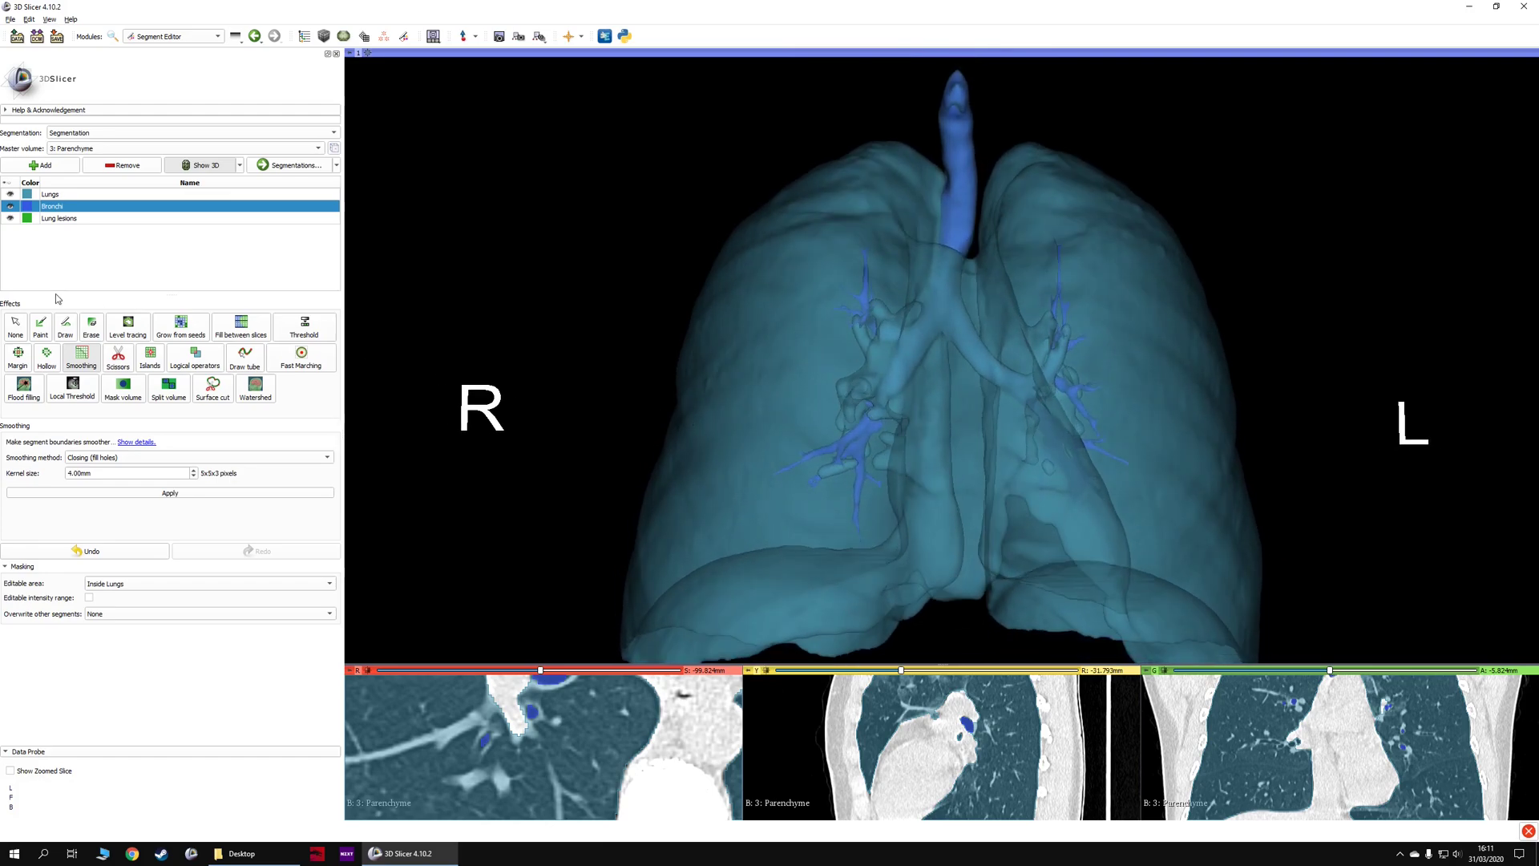
# Examine the position of the bronchi inside the lungs in the slice and 3D views.
pyautogui.moveTo(763, 338); pyautogui.dragTo(798, 371)
pyautogui.scroll(-8, 641, 700)
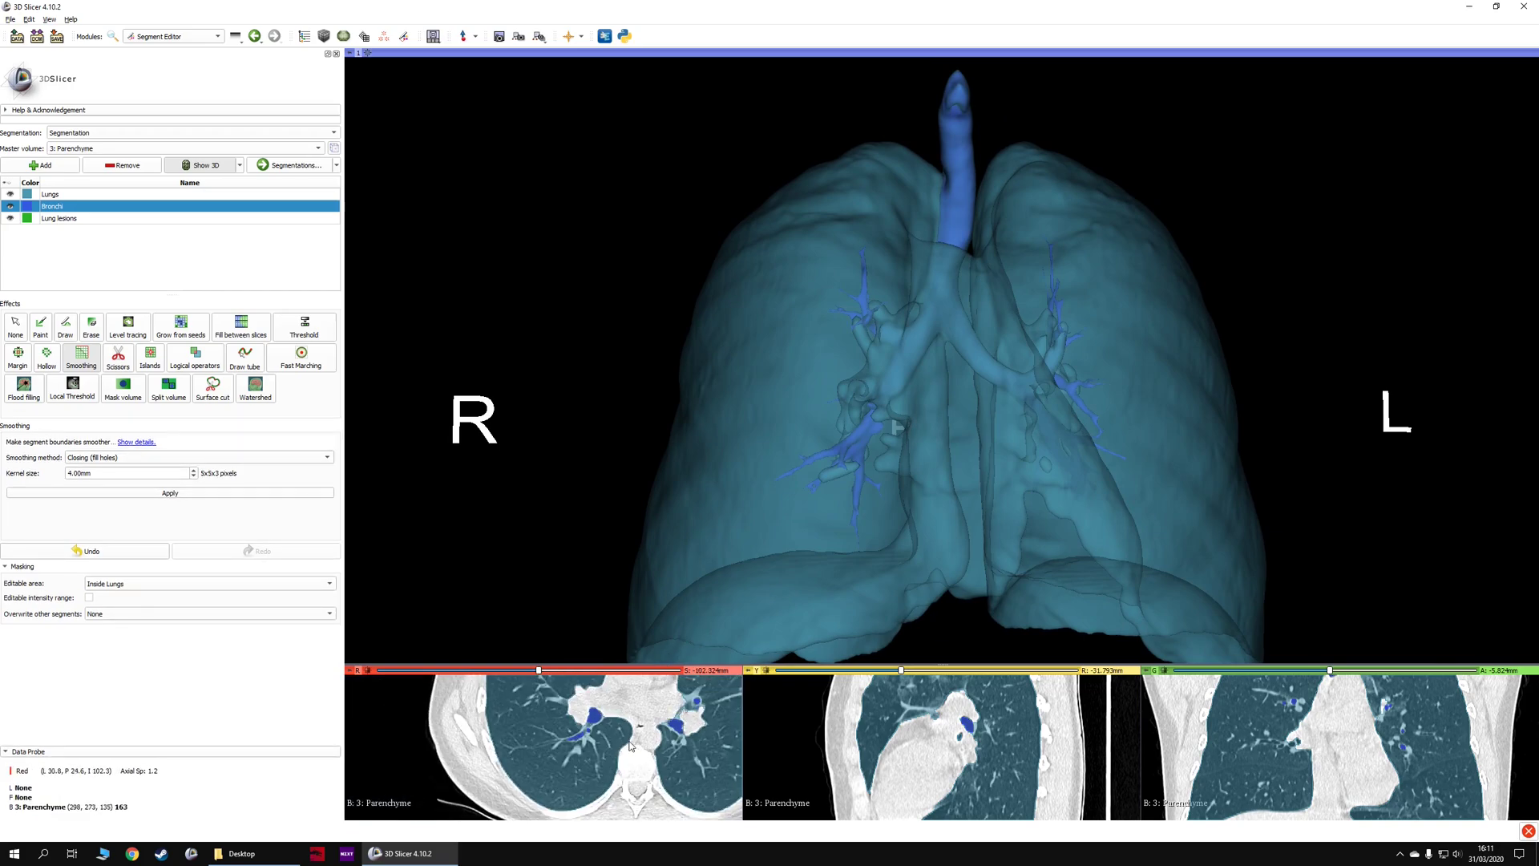
pyautogui.moveTo(630, 725); pyautogui.dragTo(583, 789, button='middle')
pyautogui.press('shift')
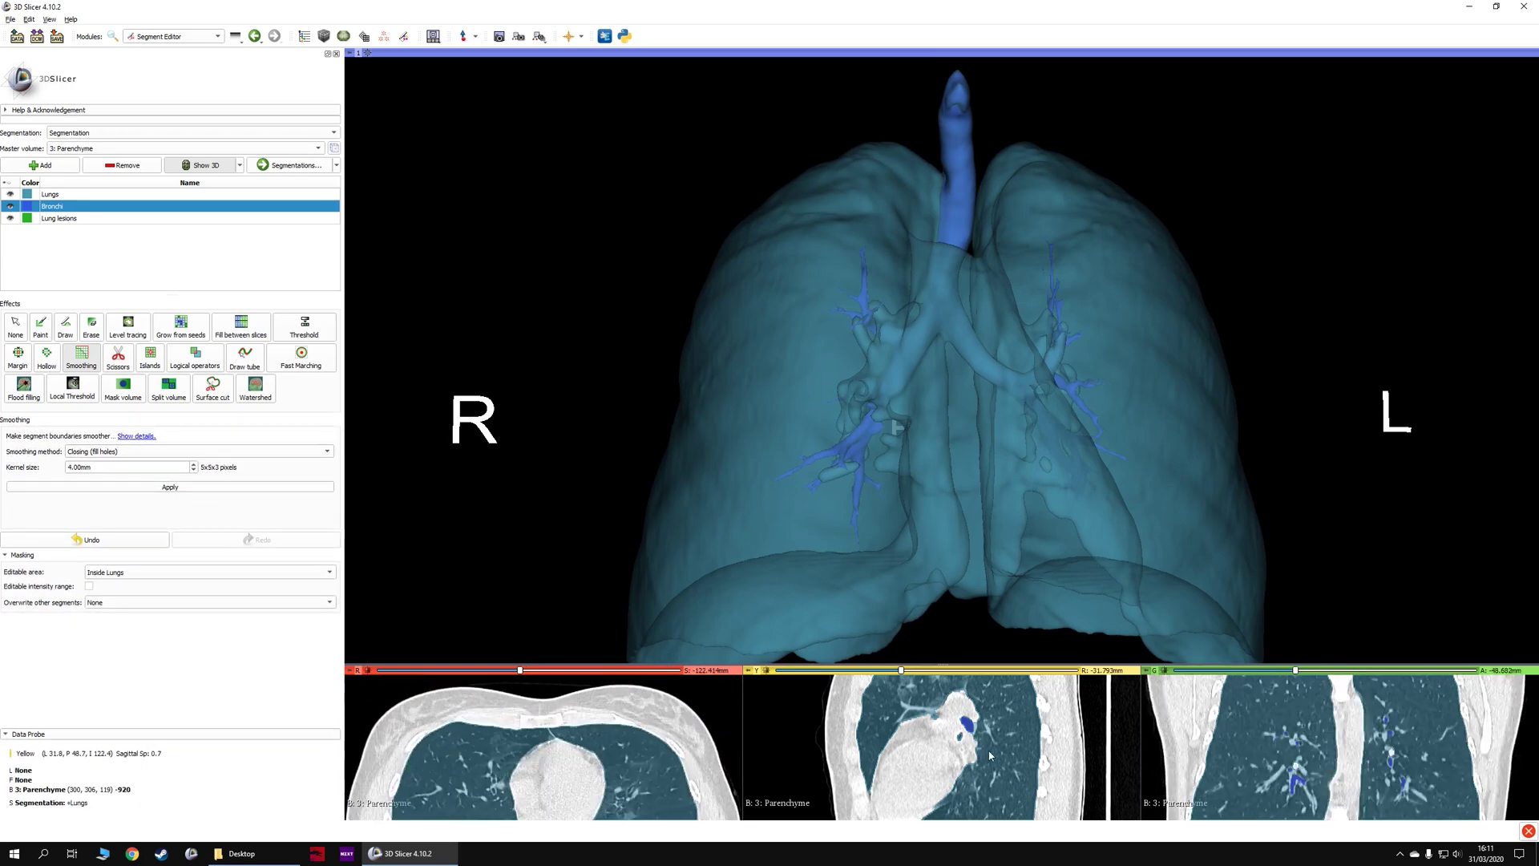
pyautogui.moveTo(682, 665); pyautogui.dragTo(682, 393)
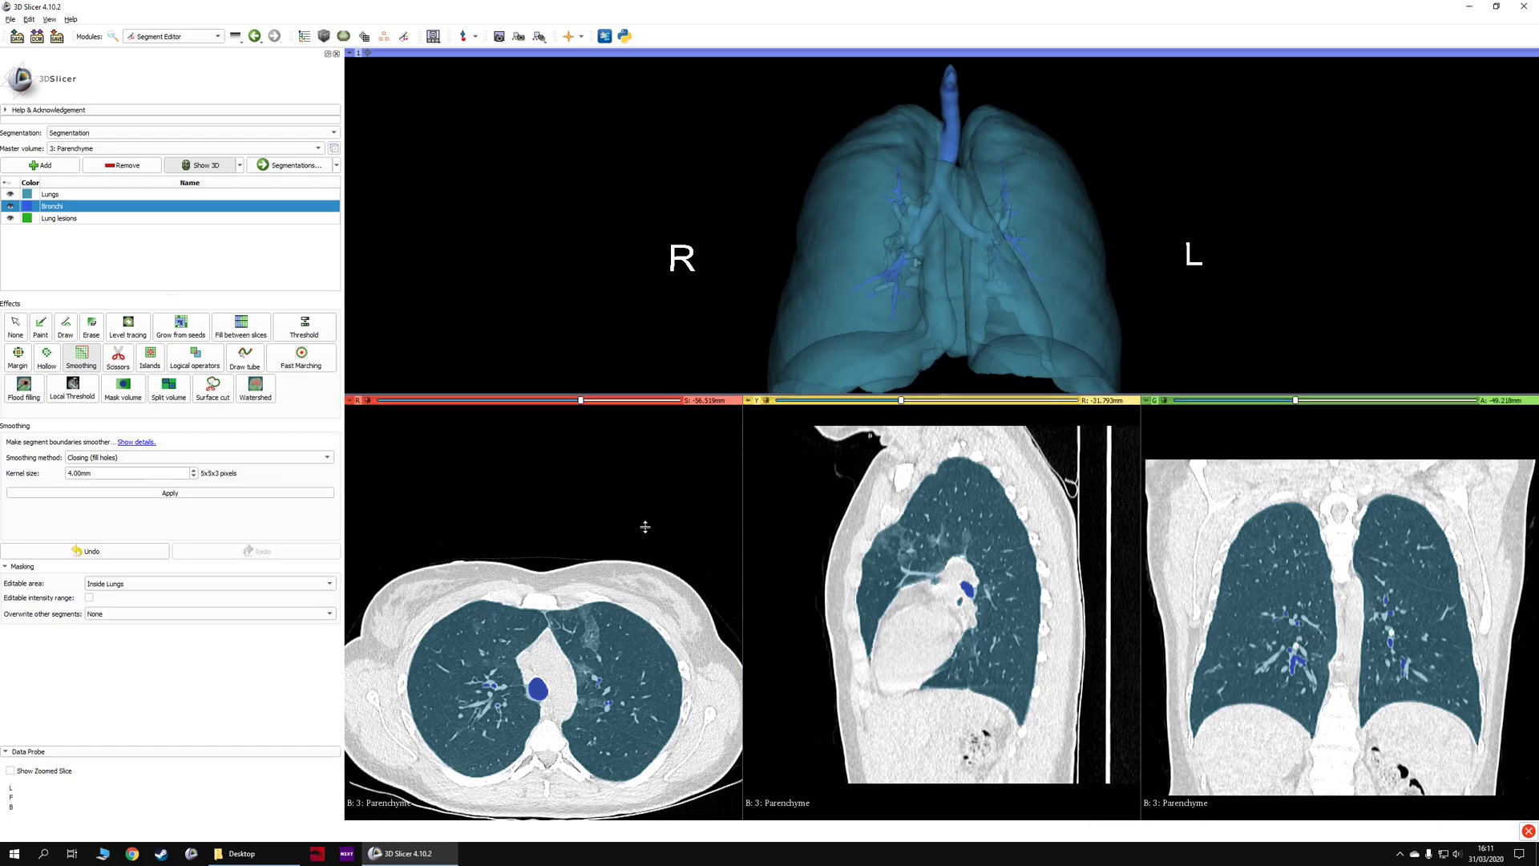
pyautogui.press('shift')
pyautogui.press('shift')
pyautogui.scroll(3, 850, 273)
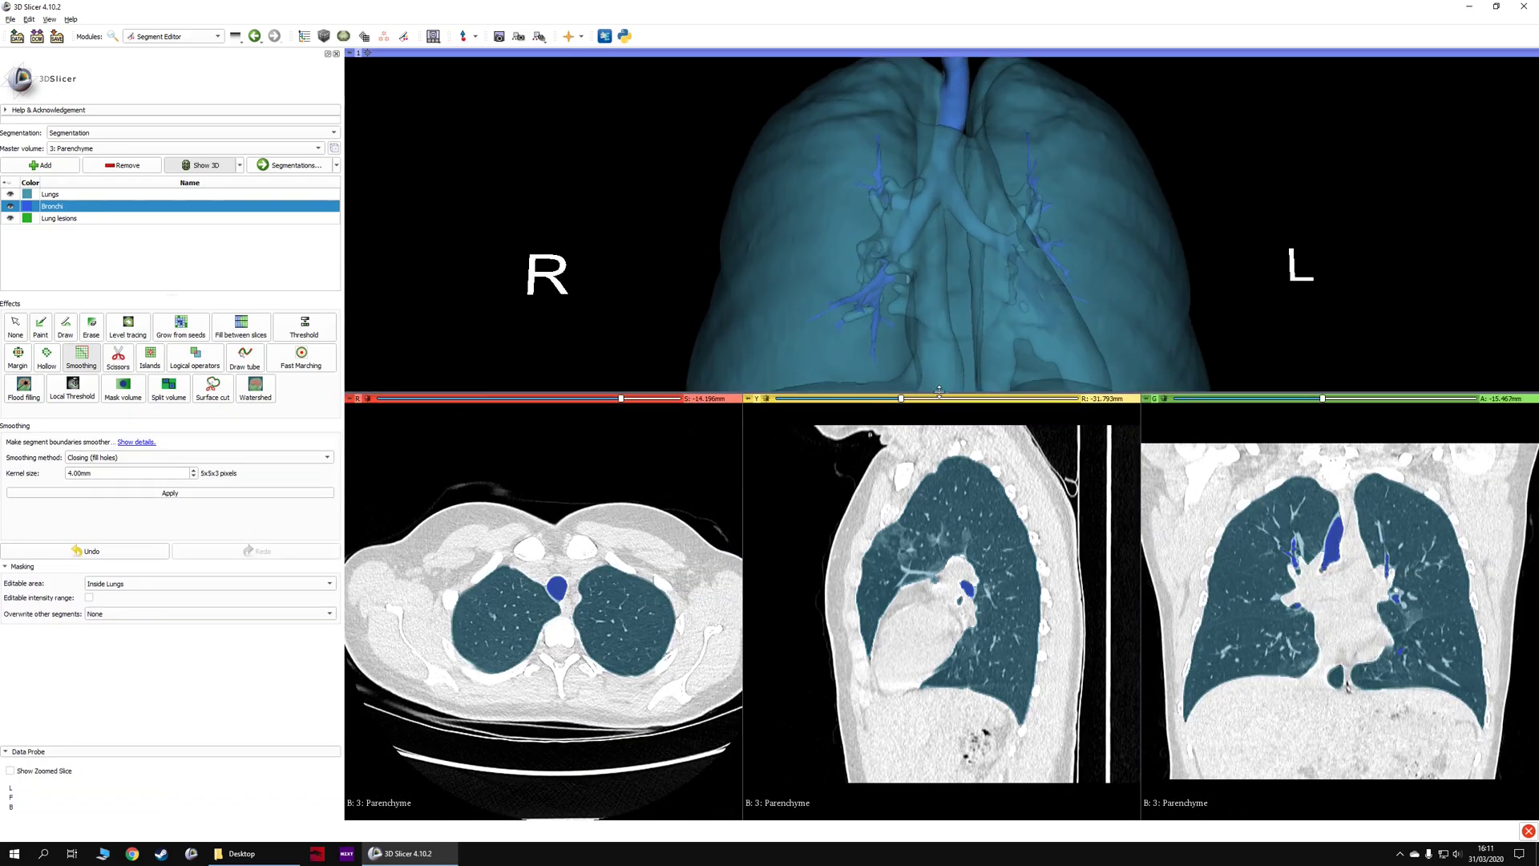
pyautogui.moveTo(939, 392); pyautogui.dragTo(914, 526)
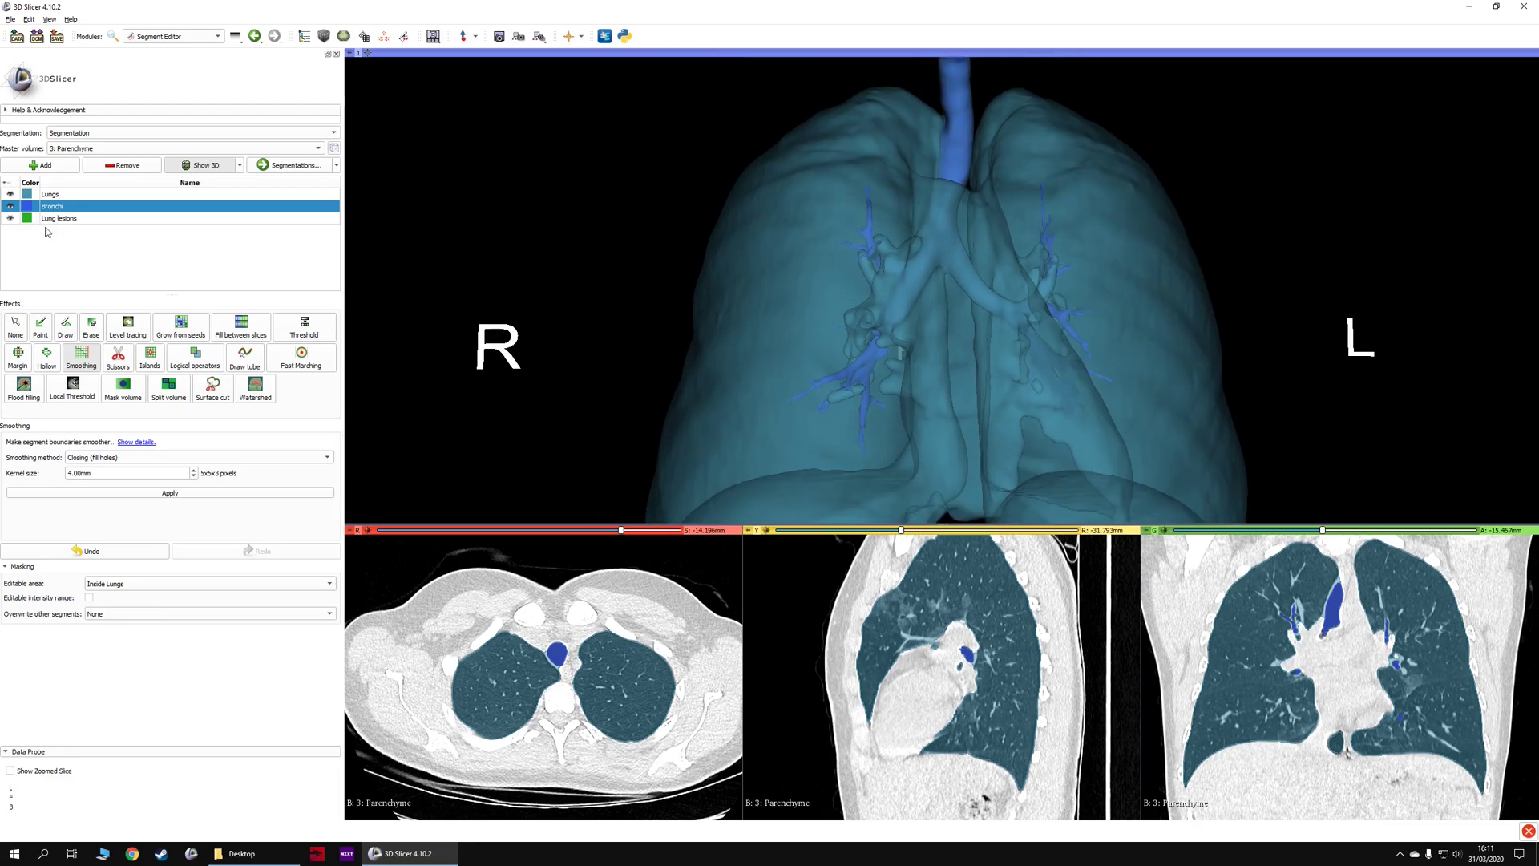
# Grow the Bronchi segment by a 2 mm margin.
pyautogui.click(19, 356)
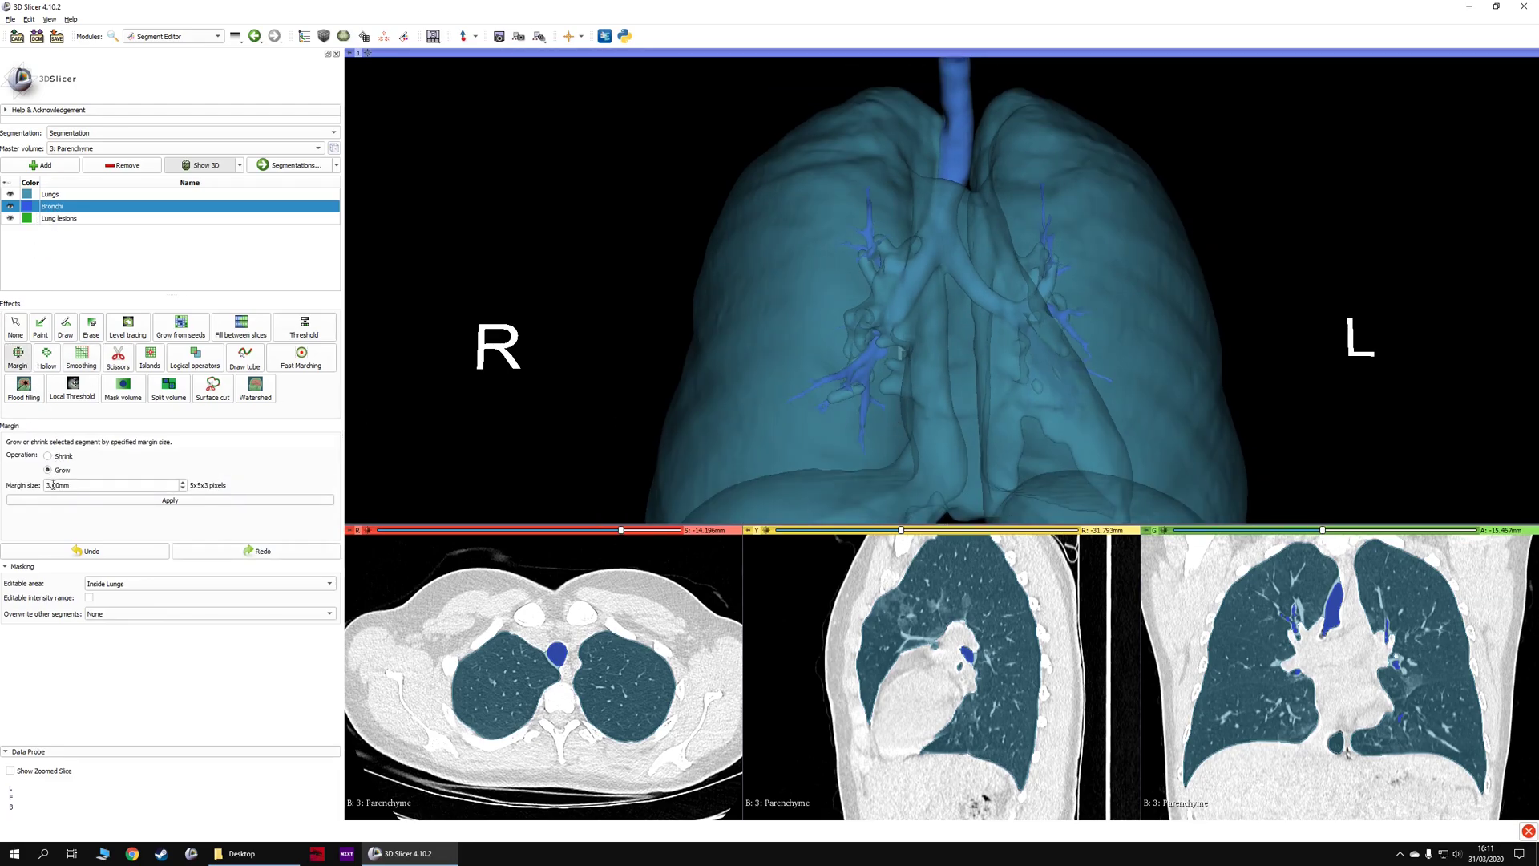
pyautogui.click(47, 485)
pyautogui.click(66, 500)
pyautogui.moveTo(759, 265); pyautogui.dragTo(872, 315)
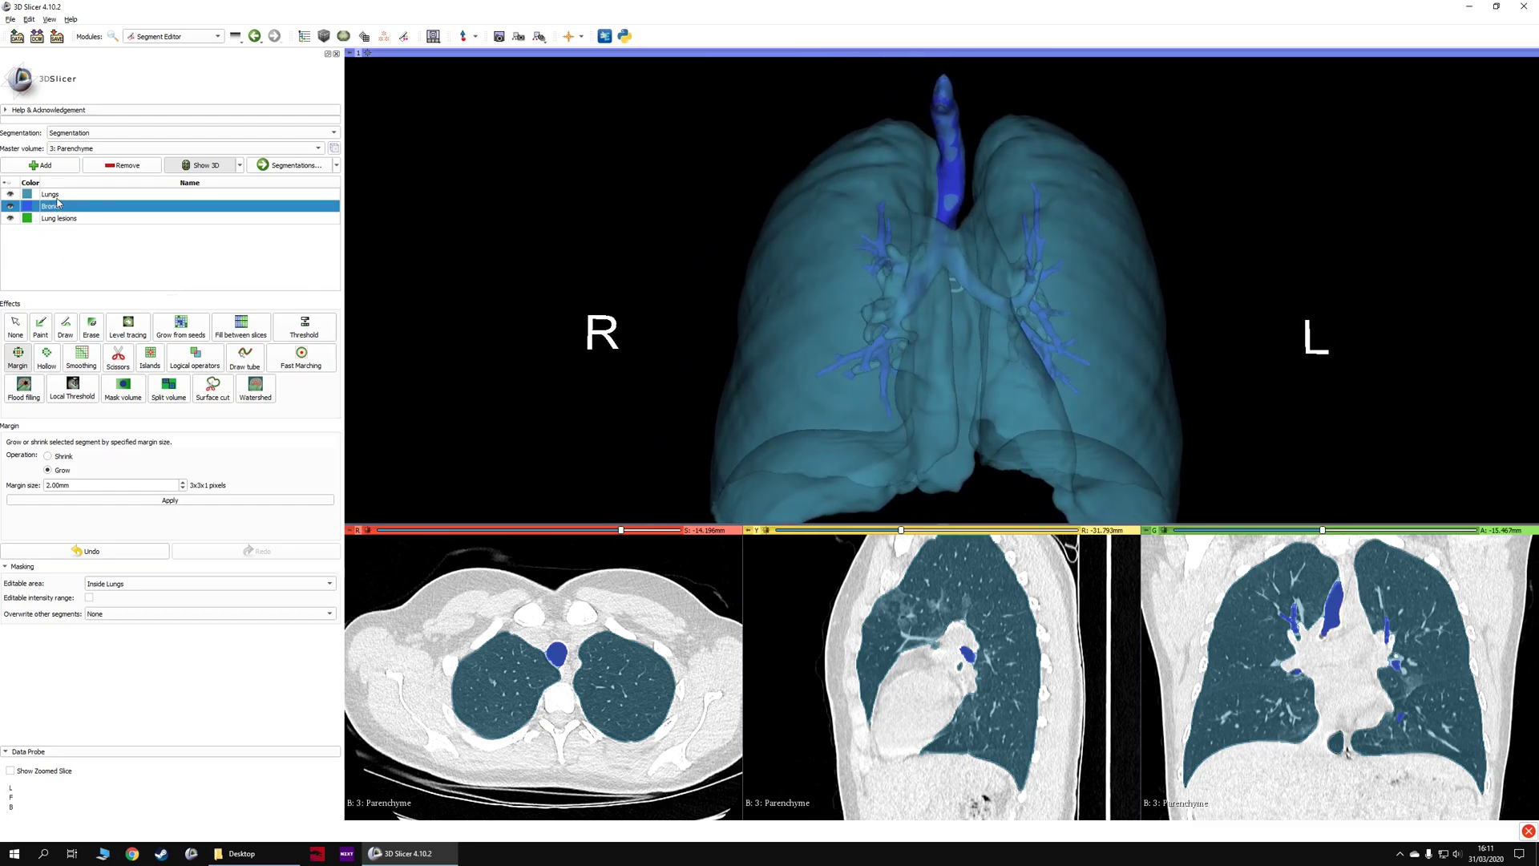
# Subtract the Bronchi segment from the Lungs segment with Logical operators.
pyautogui.click(212, 357)
pyautogui.click(63, 197)
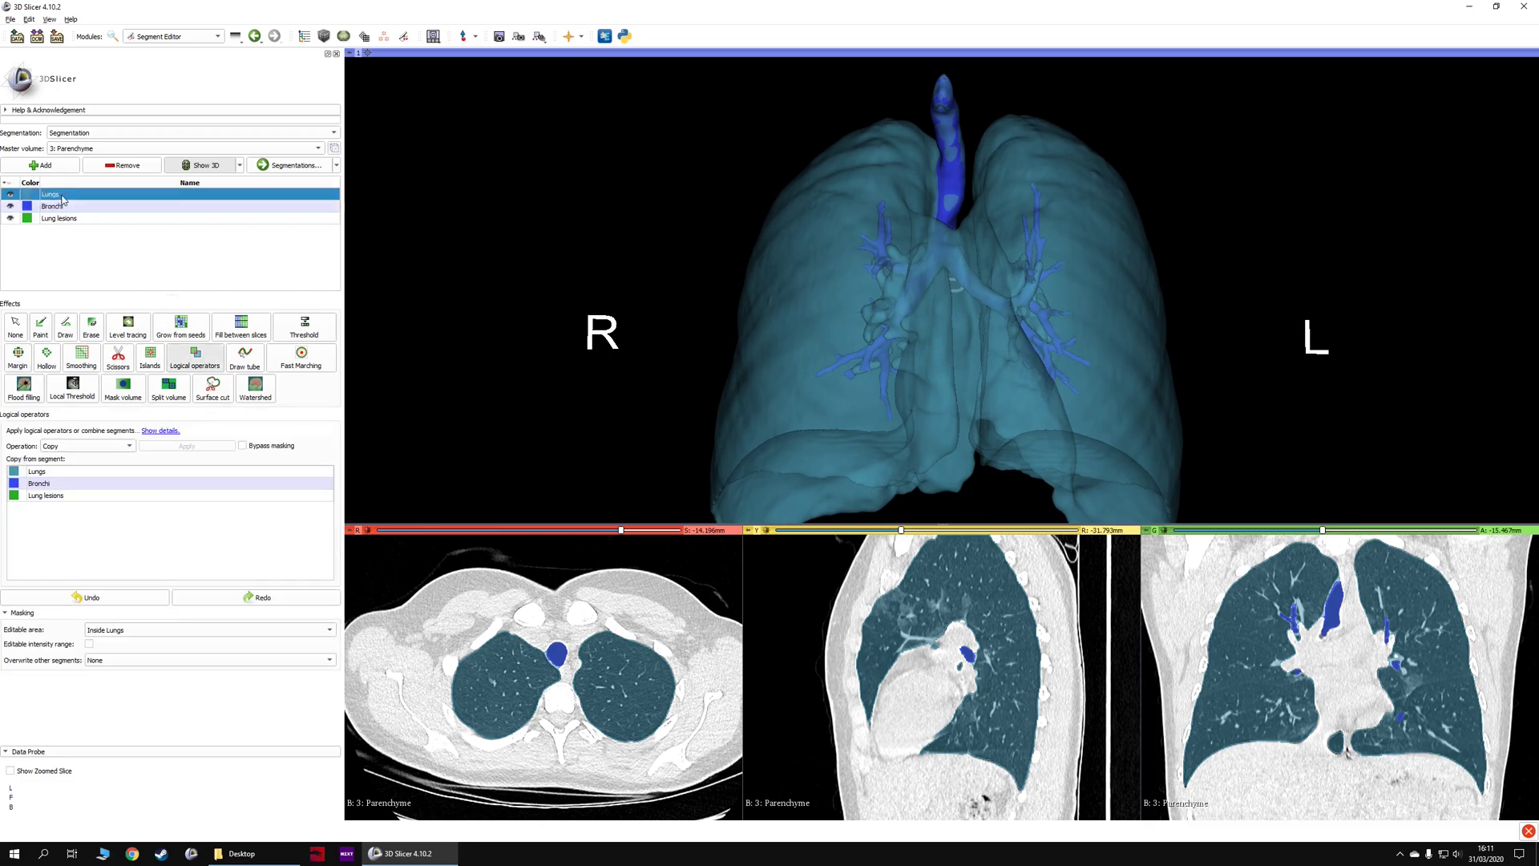
pyautogui.click(86, 446)
pyautogui.click(64, 474)
pyautogui.click(66, 483)
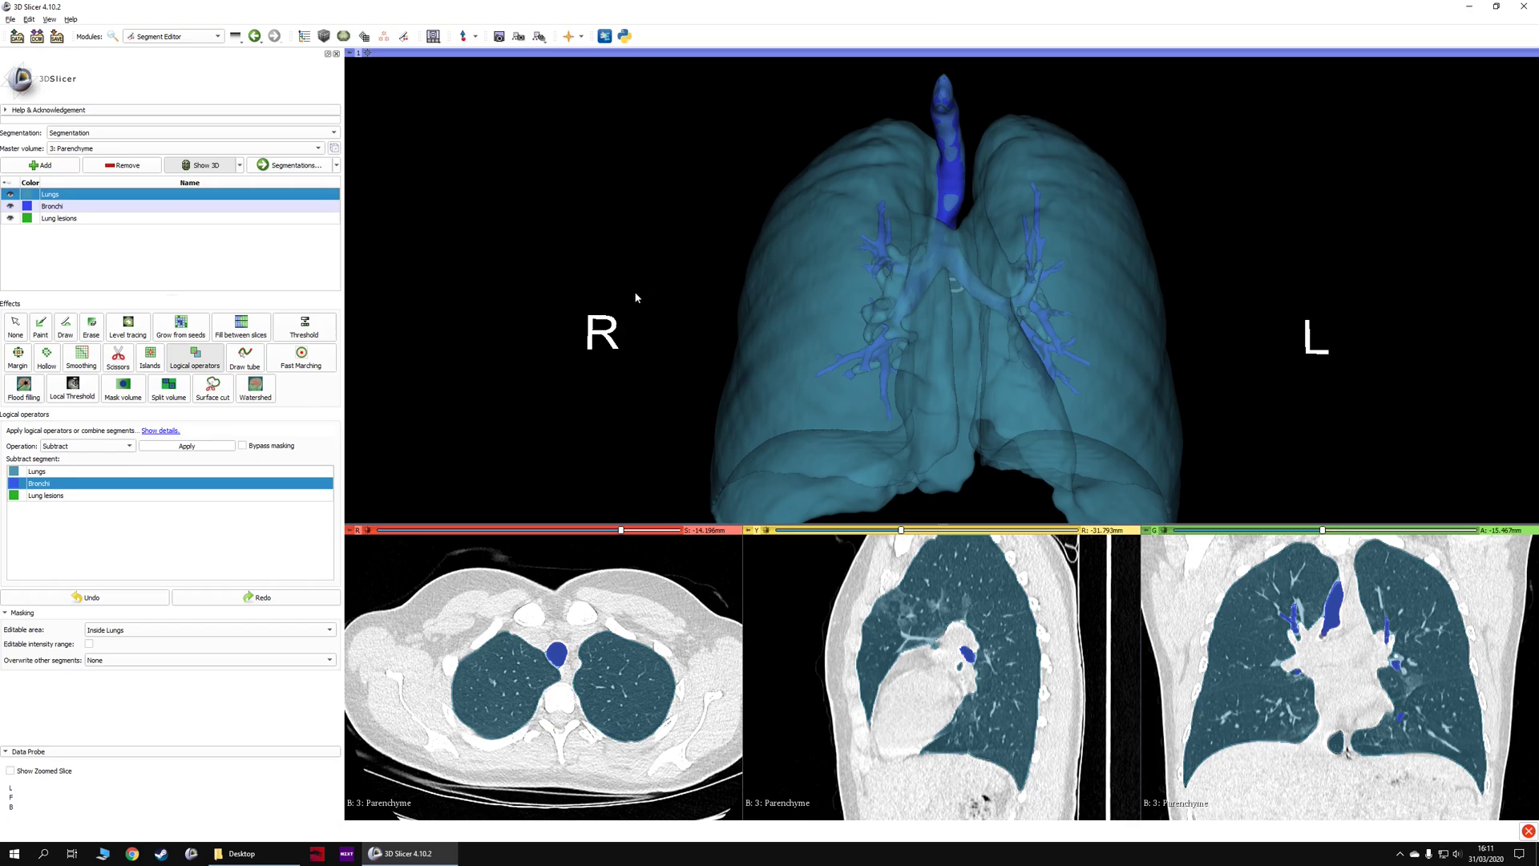
pyautogui.moveTo(777, 271); pyautogui.dragTo(948, 387)
pyautogui.scroll(5, 945, 268)
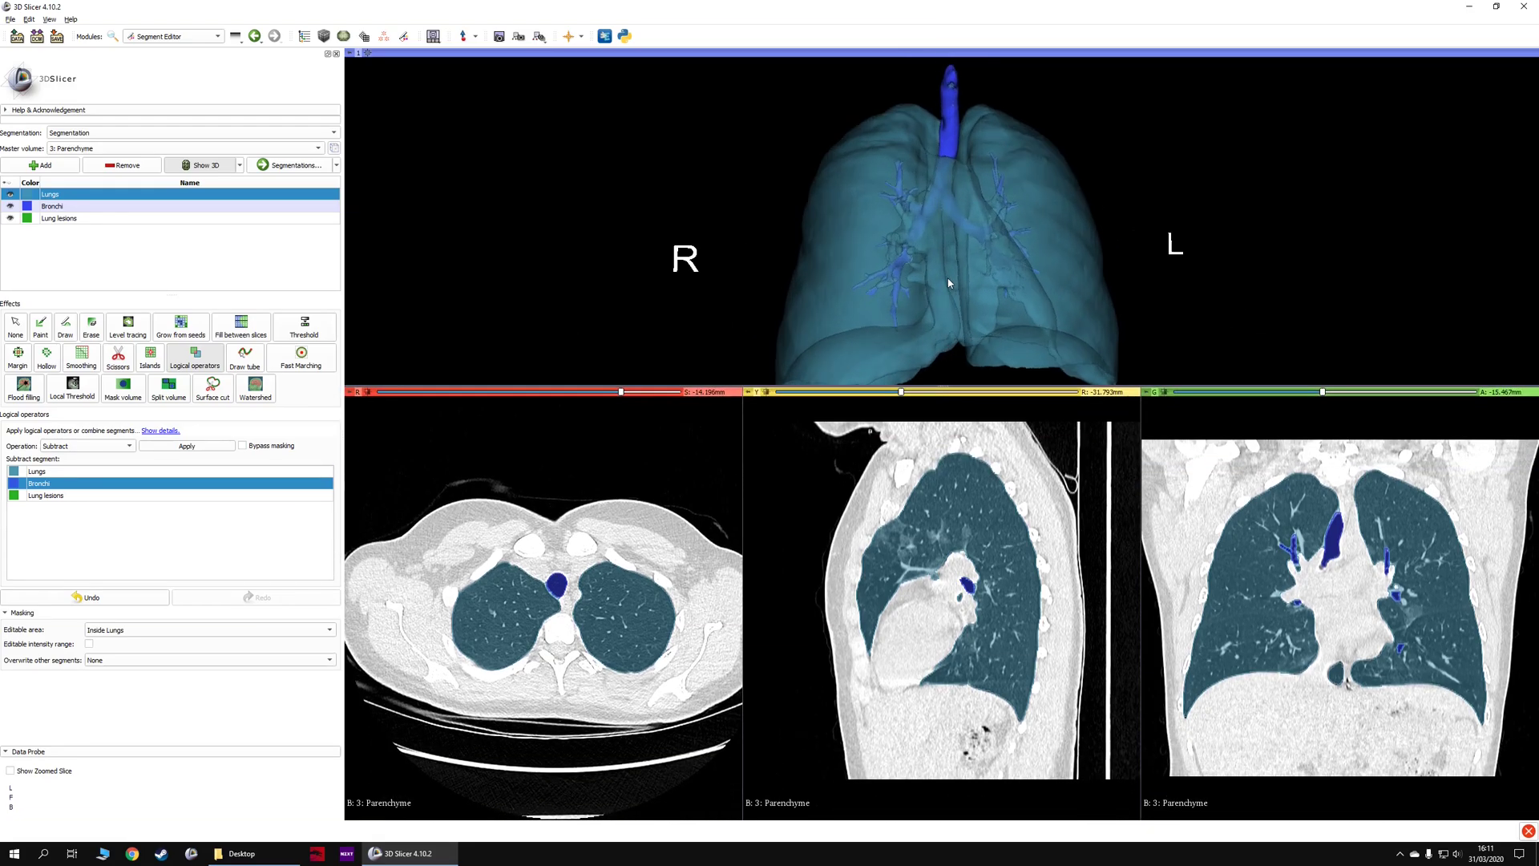
# Select the Lung lesions segment for editing and hide the Lungs and Bronchi segments.
pyautogui.click(74, 218)
pyautogui.click(11, 206)
pyautogui.click(10, 195)
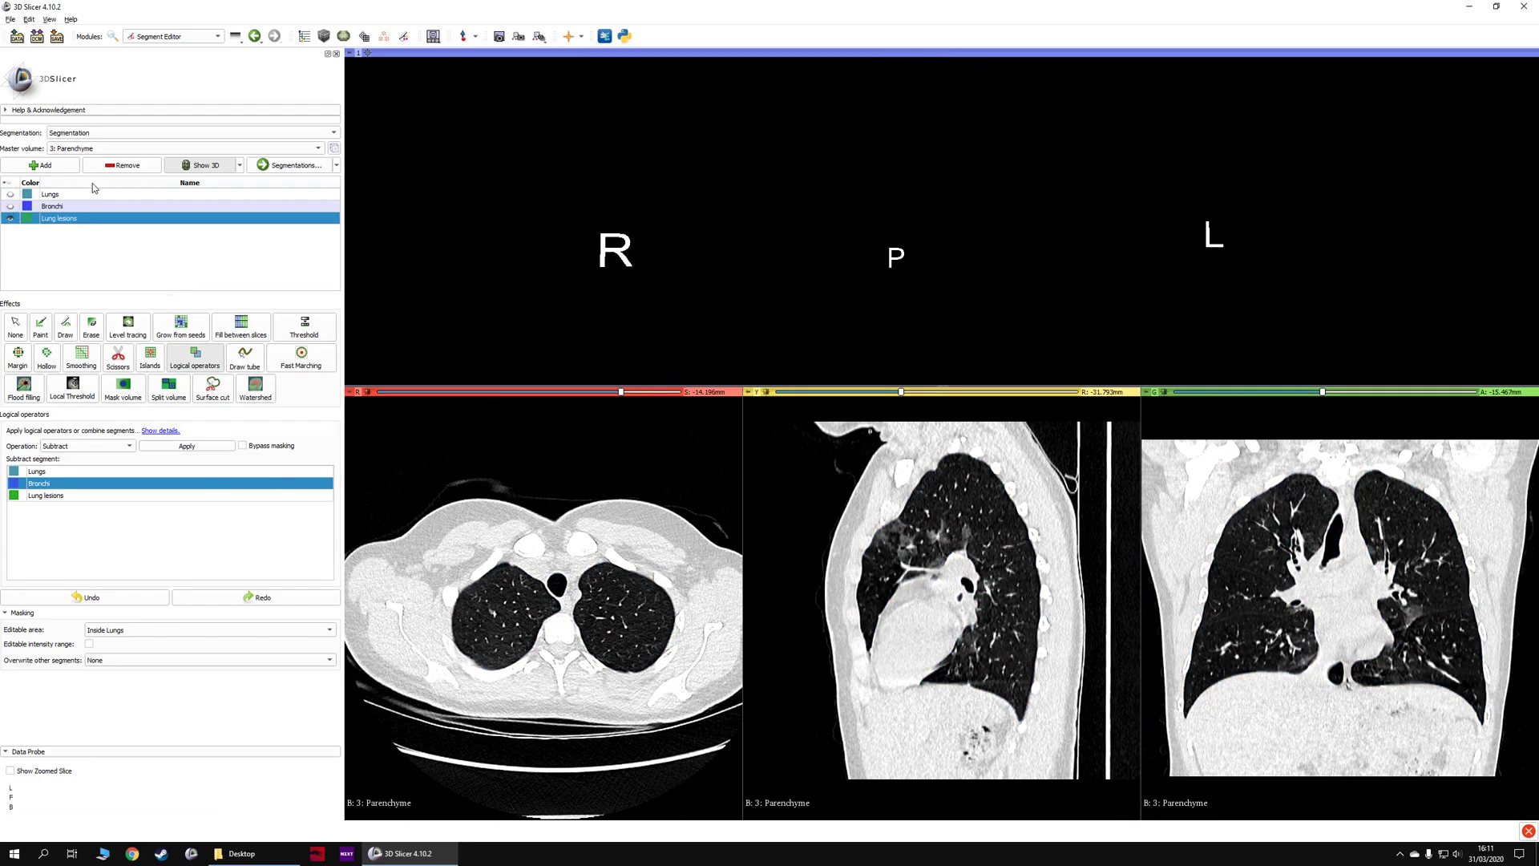
pyautogui.click(56, 206)
pyautogui.click(58, 219)
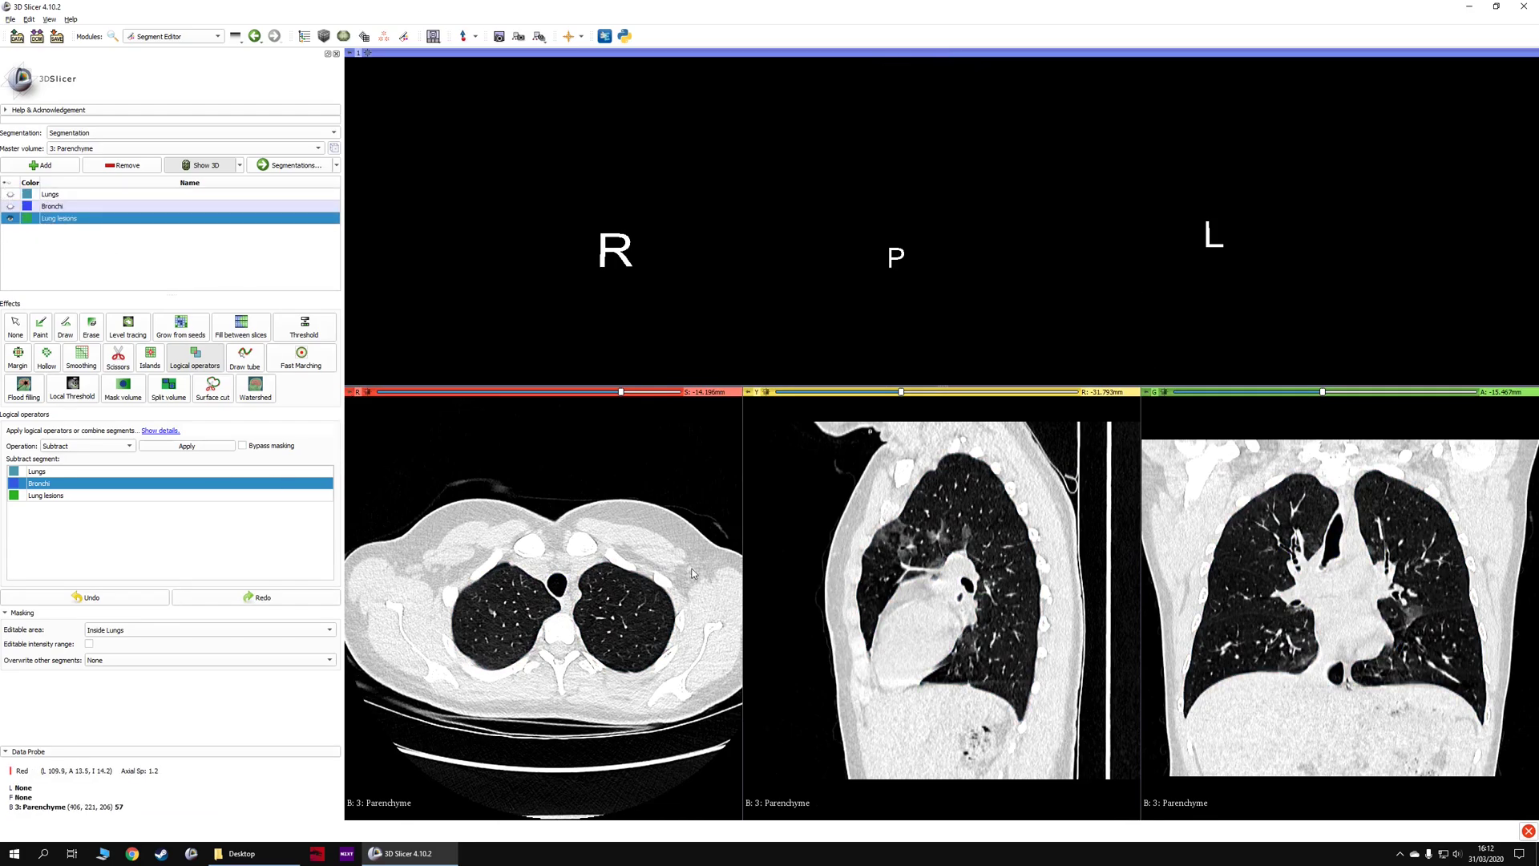
# Set a threshold range of -713.99 to -348.25 for the Lung lesions segment and check its preview on the slices.
pyautogui.keyDown('ctrl'); pyautogui.scroll(1, 654, 607); pyautogui.keyUp('ctrl')
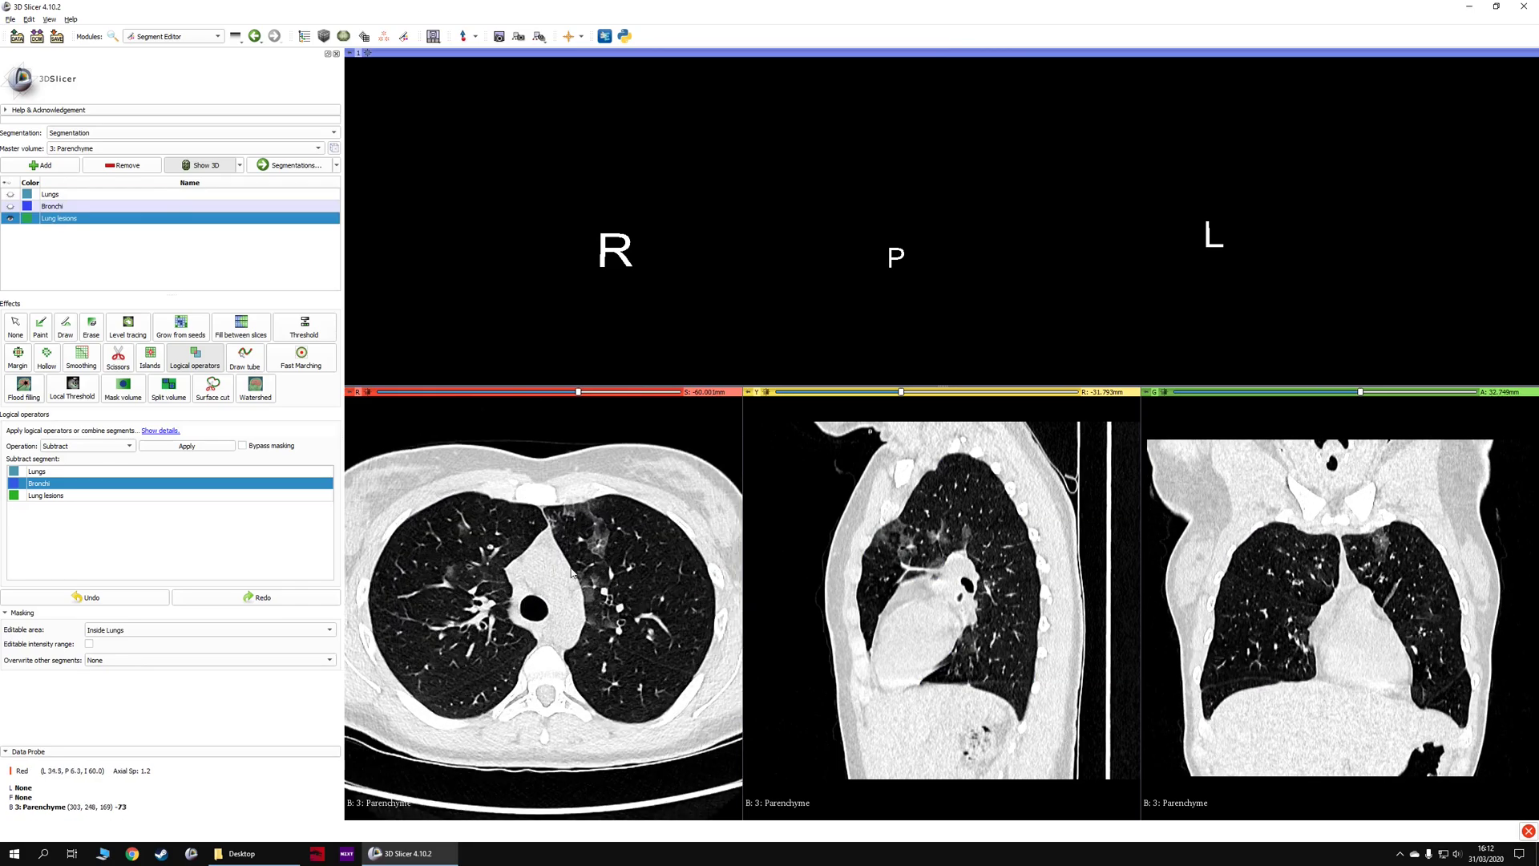
pyautogui.click(297, 327)
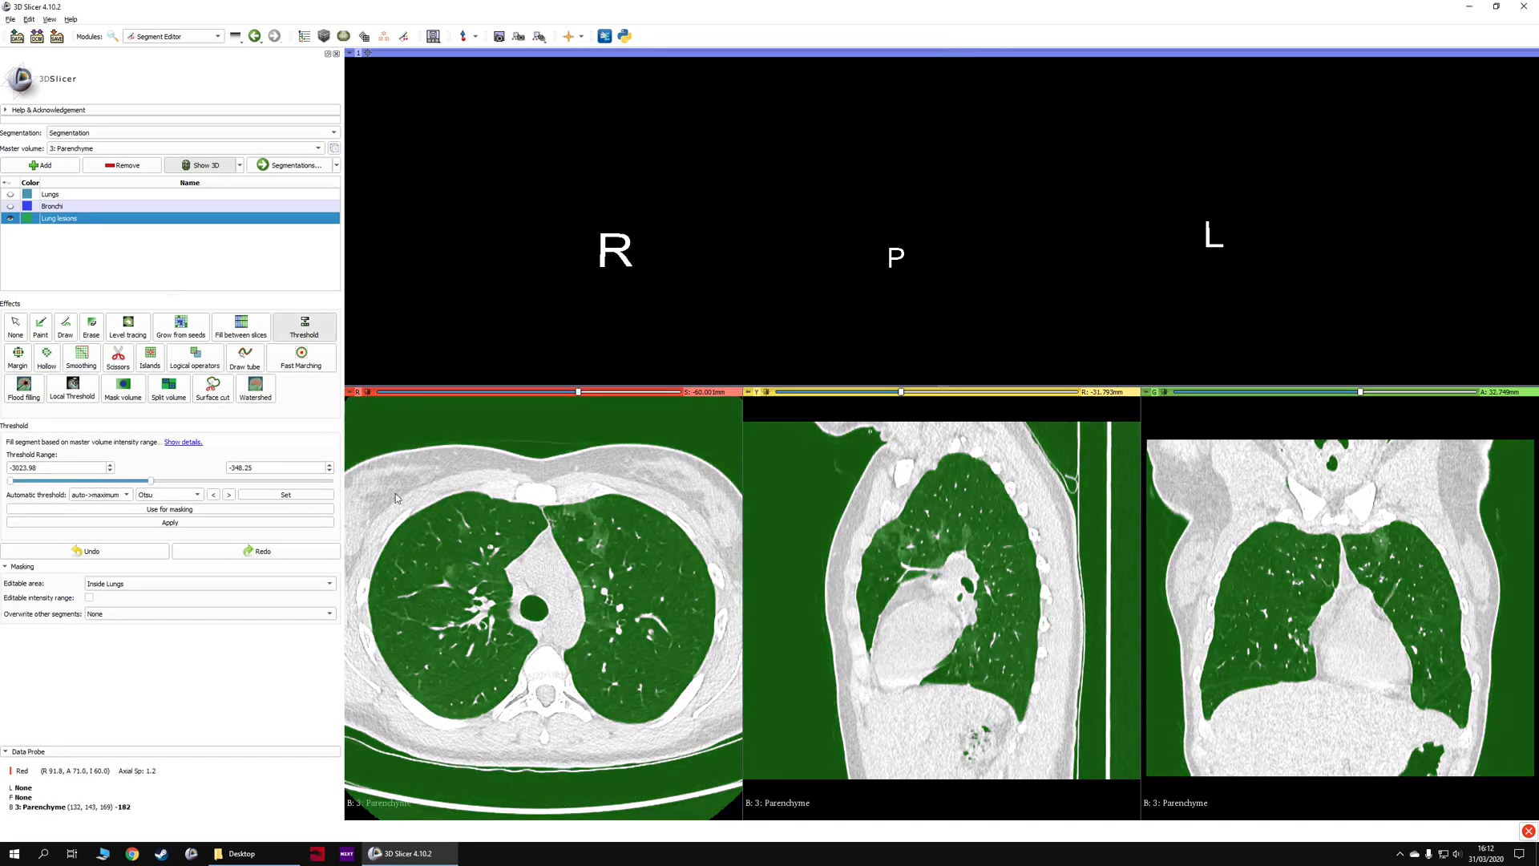
pyautogui.moveTo(159, 483); pyautogui.dragTo(176, 481)
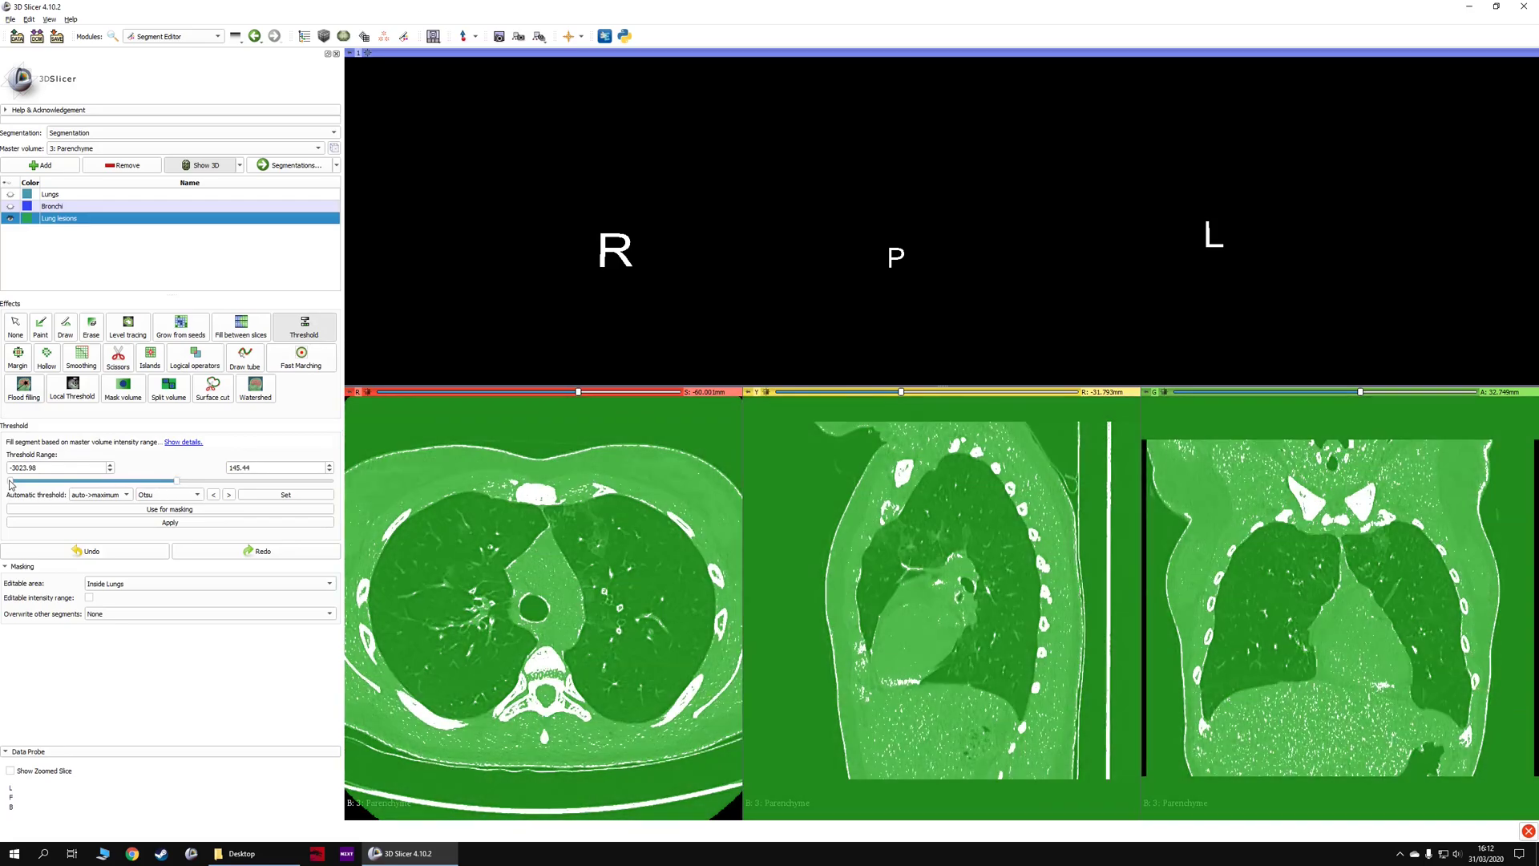
pyautogui.moveTo(9, 481); pyautogui.dragTo(150, 480)
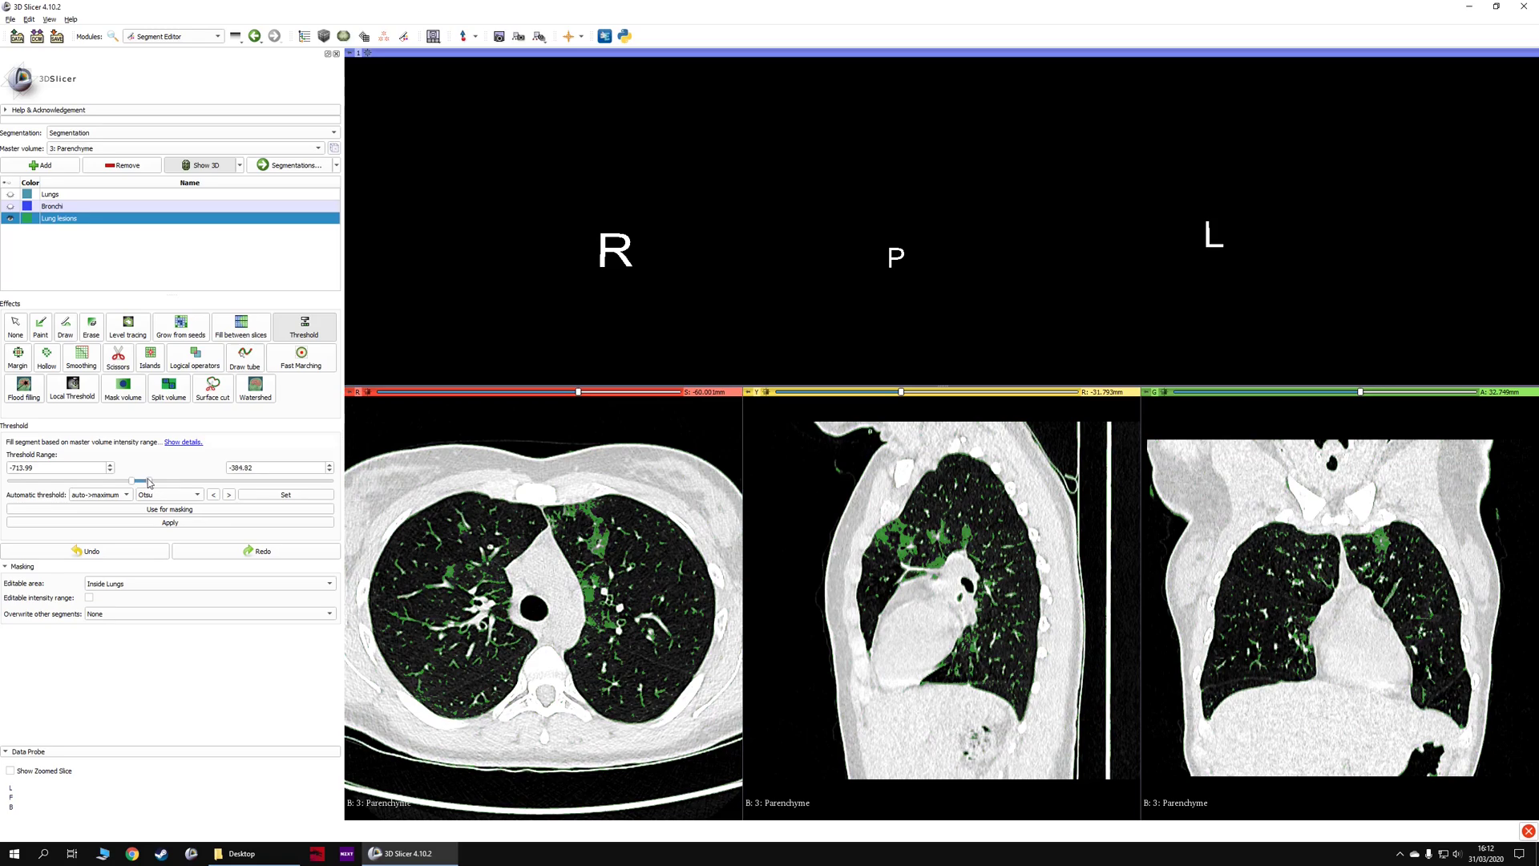
pyautogui.press('shift')
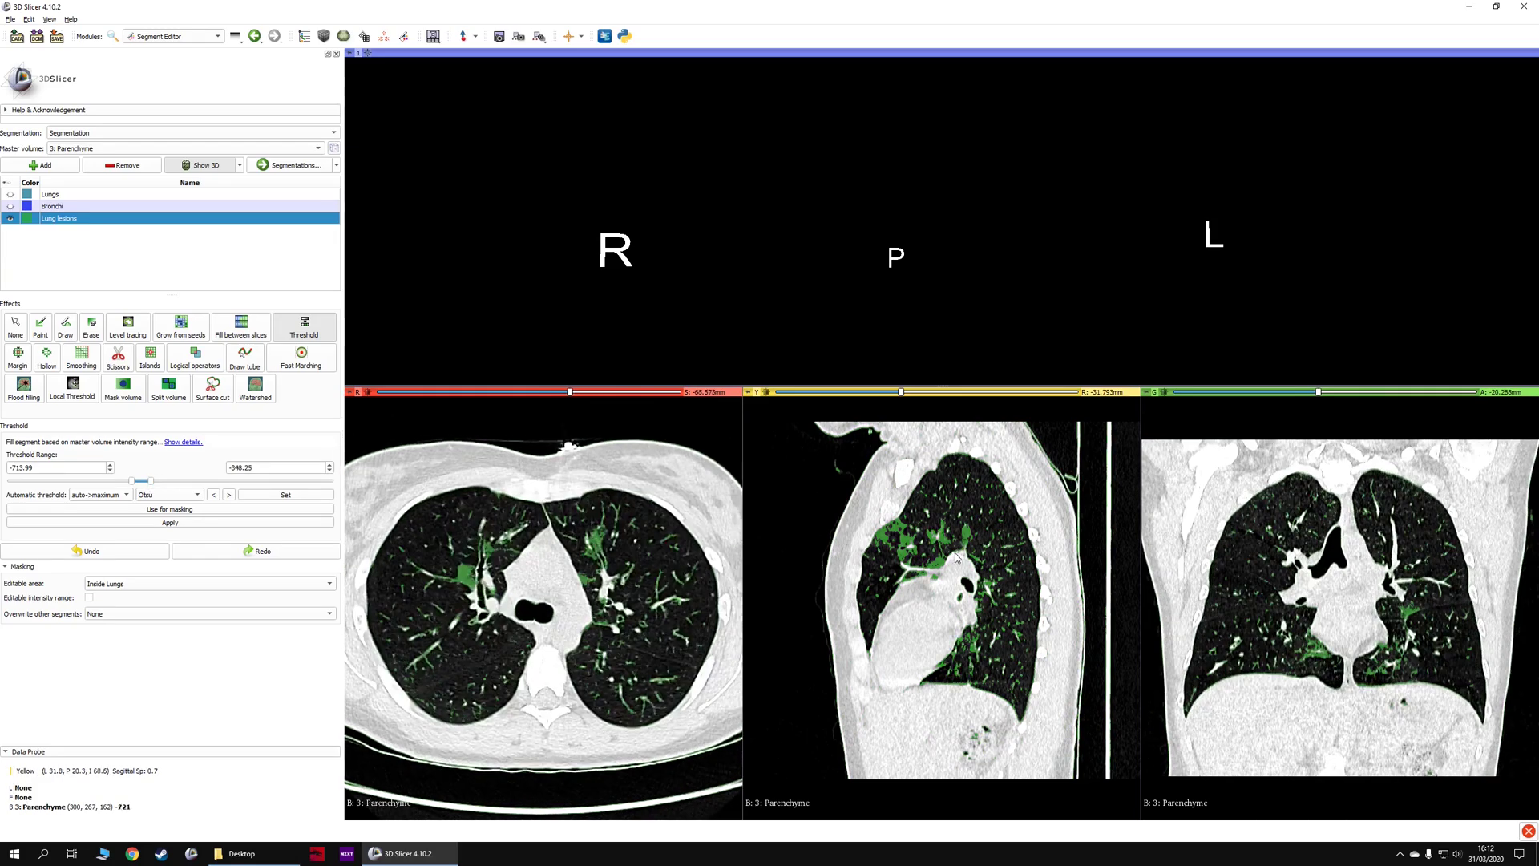
# Lower the Lung lesions threshold's minimum to -762.75, check the preview across slices, and use the range as the editing mask.
pyautogui.press('shift')
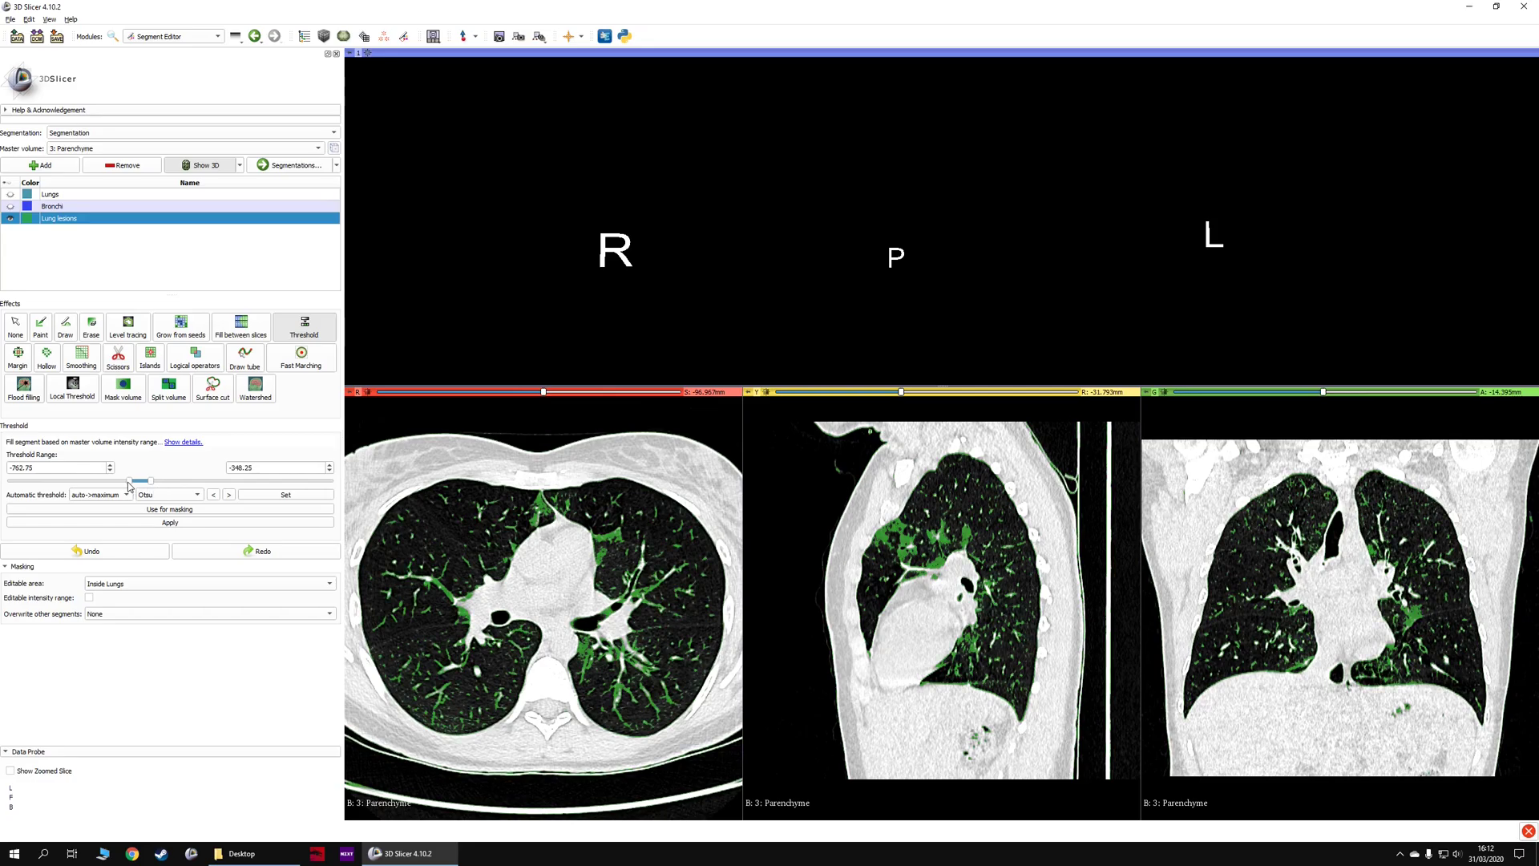
pyautogui.press('shift')
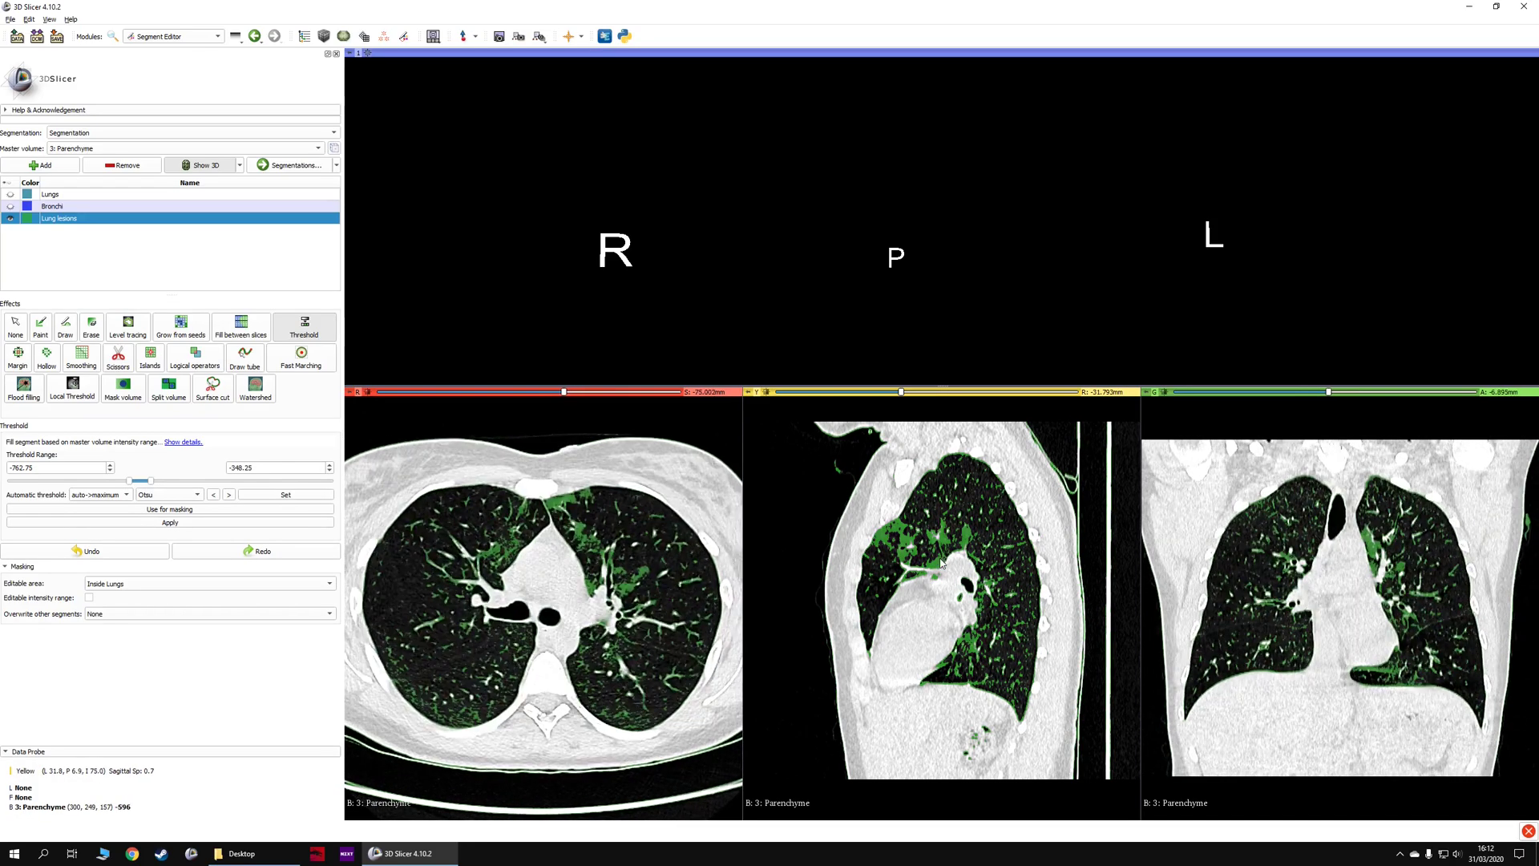
pyautogui.press('shift')
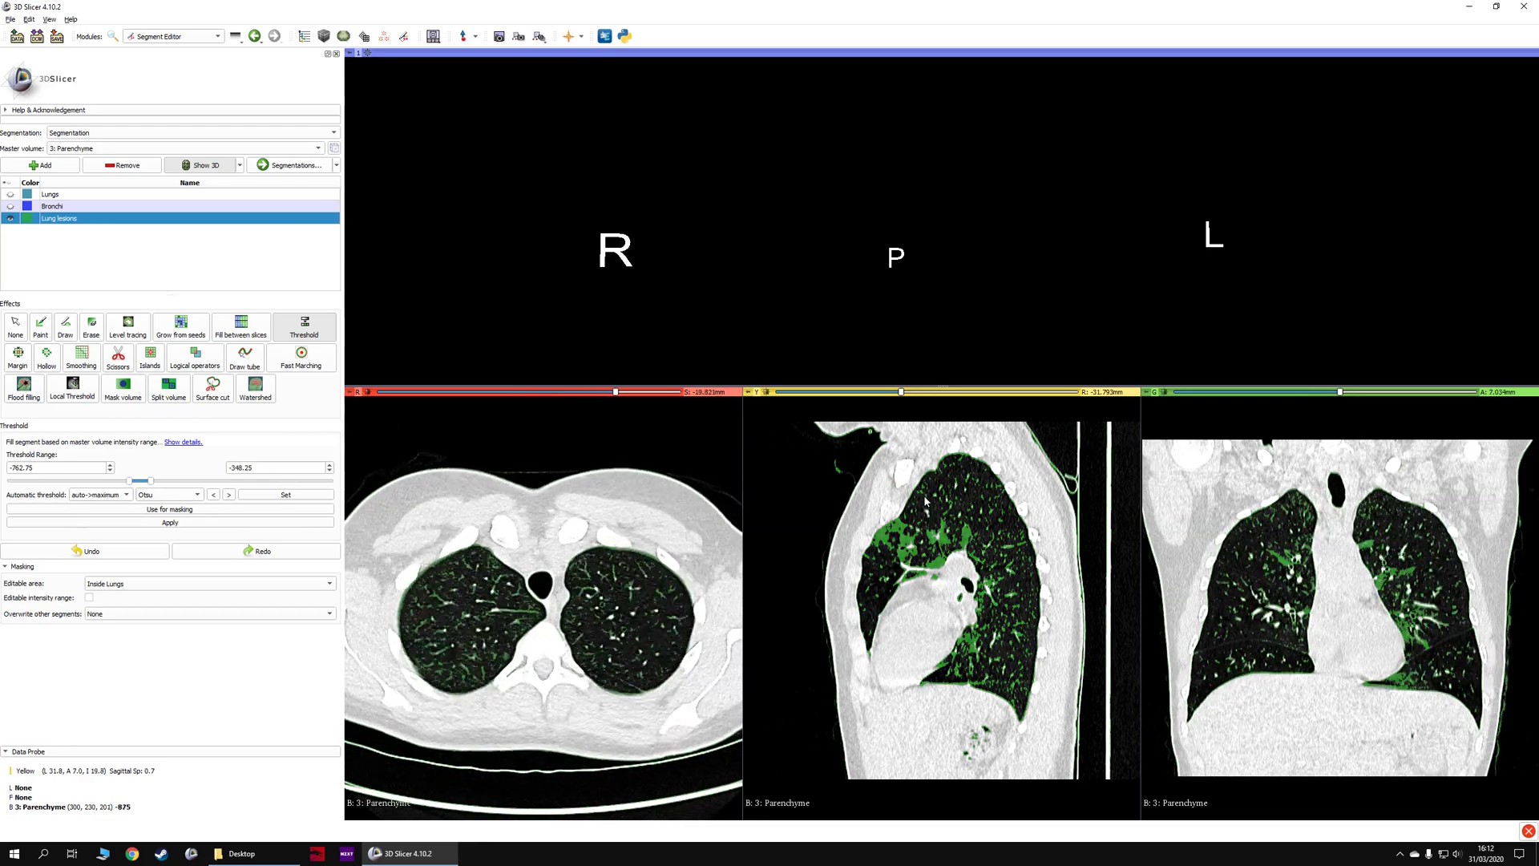
pyautogui.press('shift')
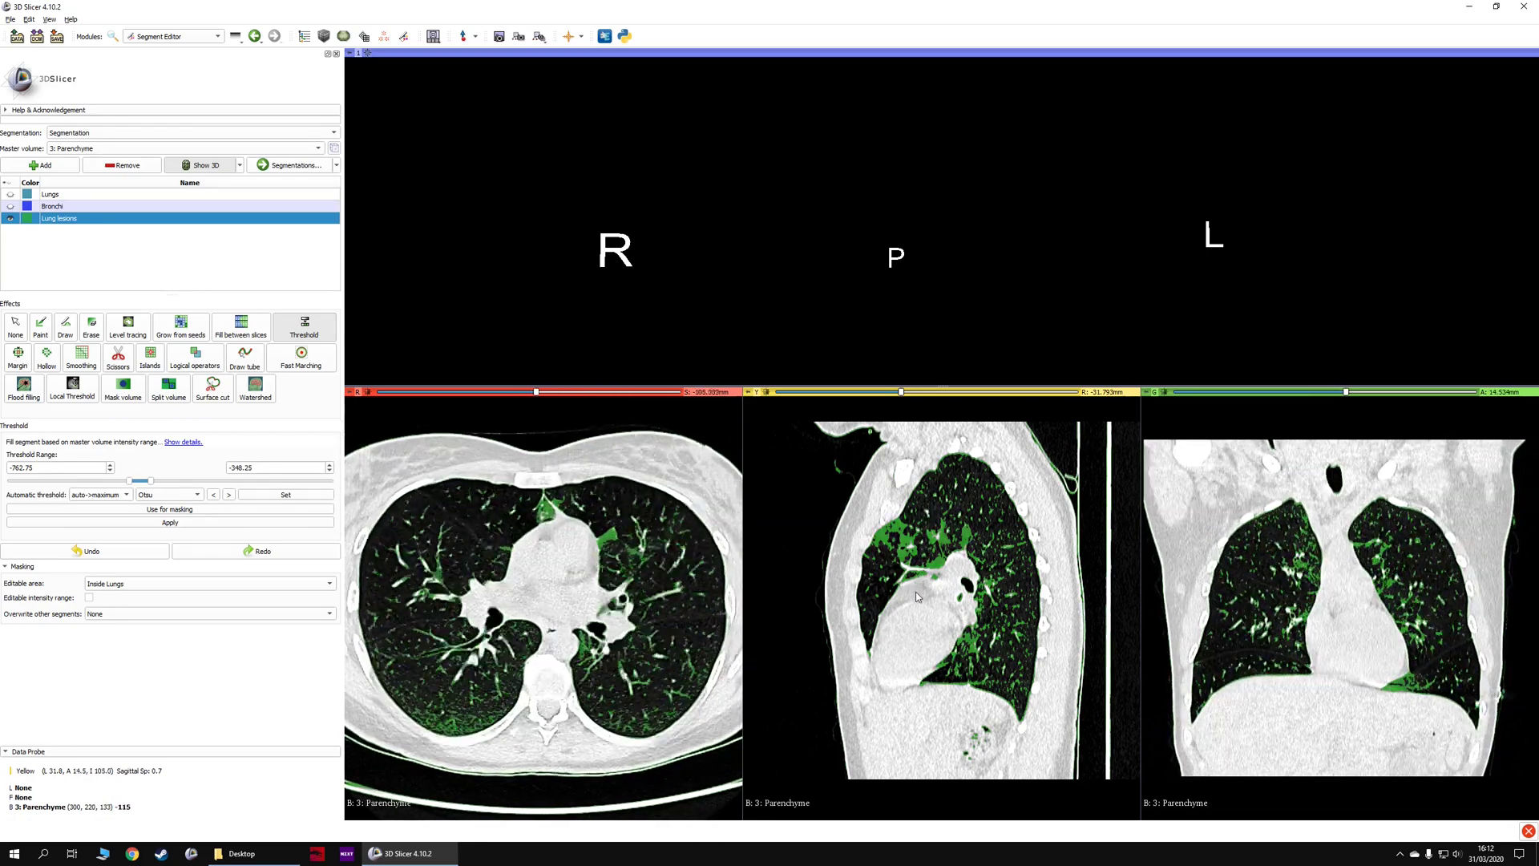
pyautogui.press('shift')
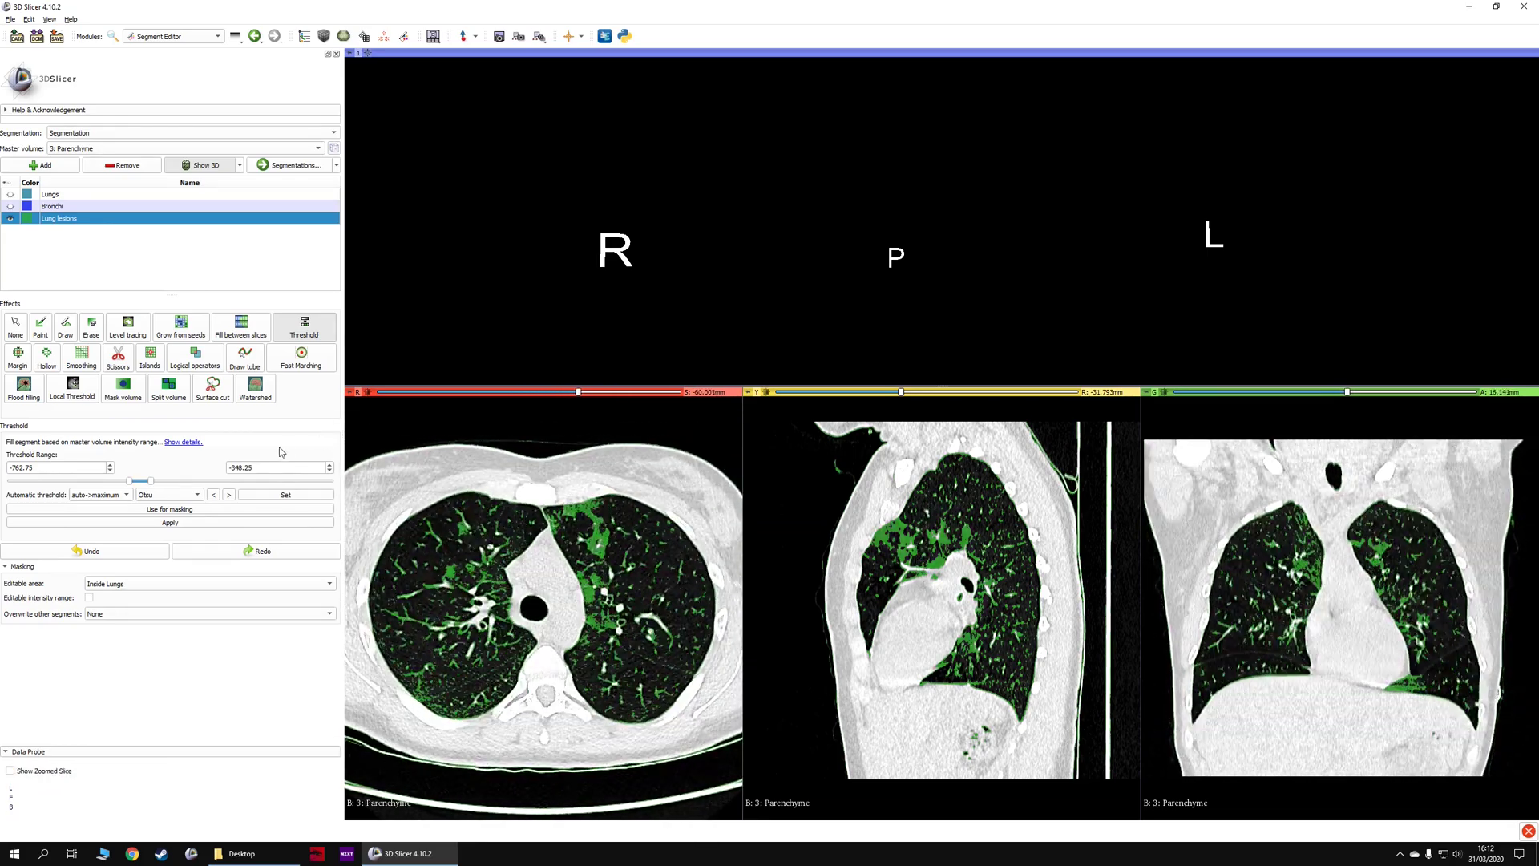
pyautogui.click(172, 511)
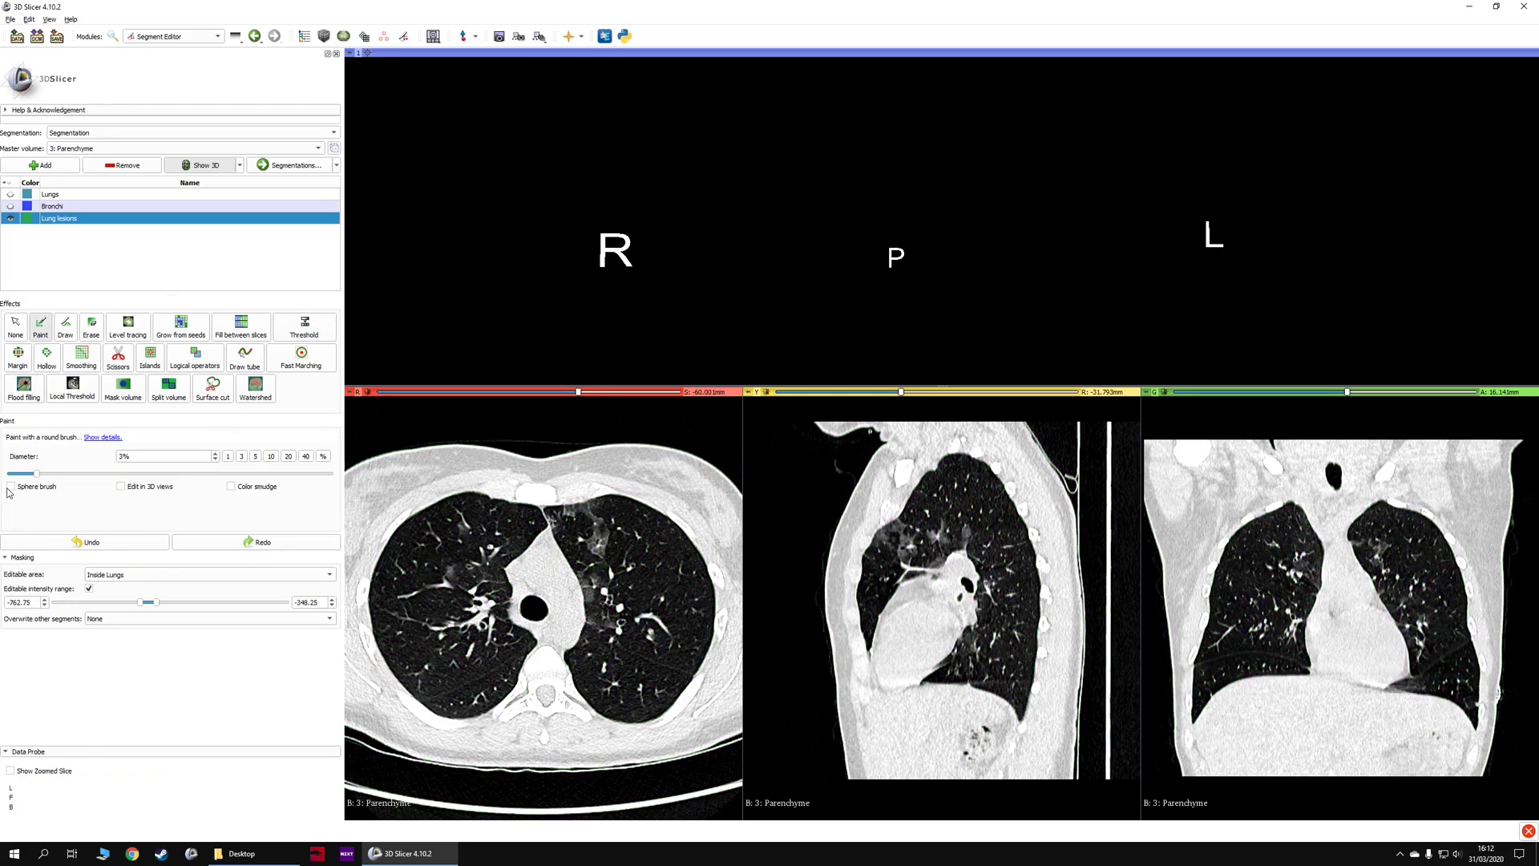
# Paint the lesion in the anterior left lung across neighbouring axial slices with a 3% sphere brush.
pyautogui.keyDown('ctrl'); pyautogui.scroll(3, 613, 567); pyautogui.keyUp('ctrl')
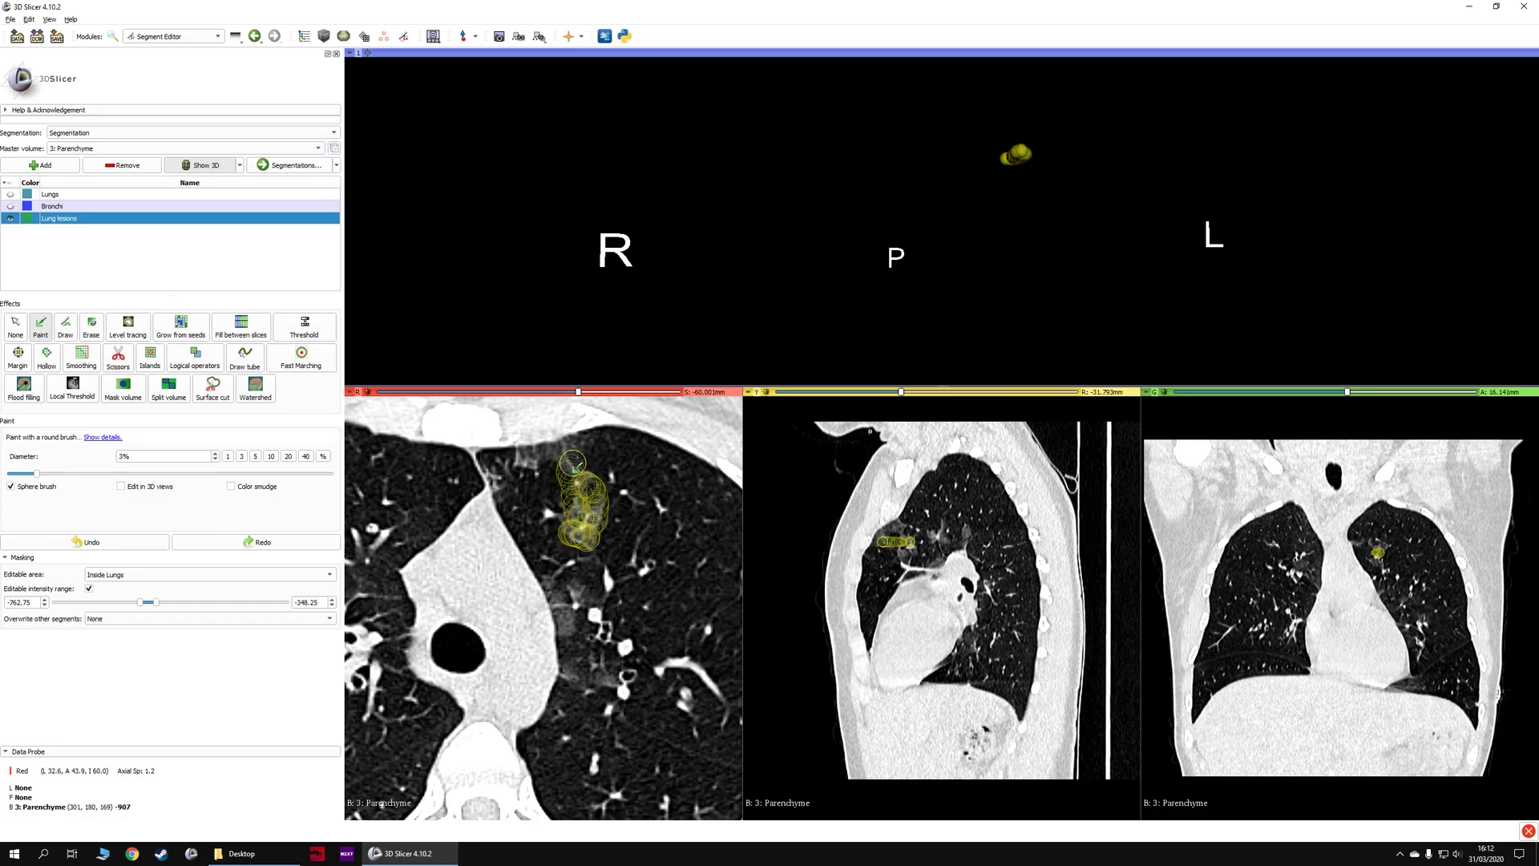
pyautogui.moveTo(574, 461); pyautogui.dragTo(527, 461)
pyautogui.scroll(2, 669, 561)
pyautogui.scroll(3, 669, 559)
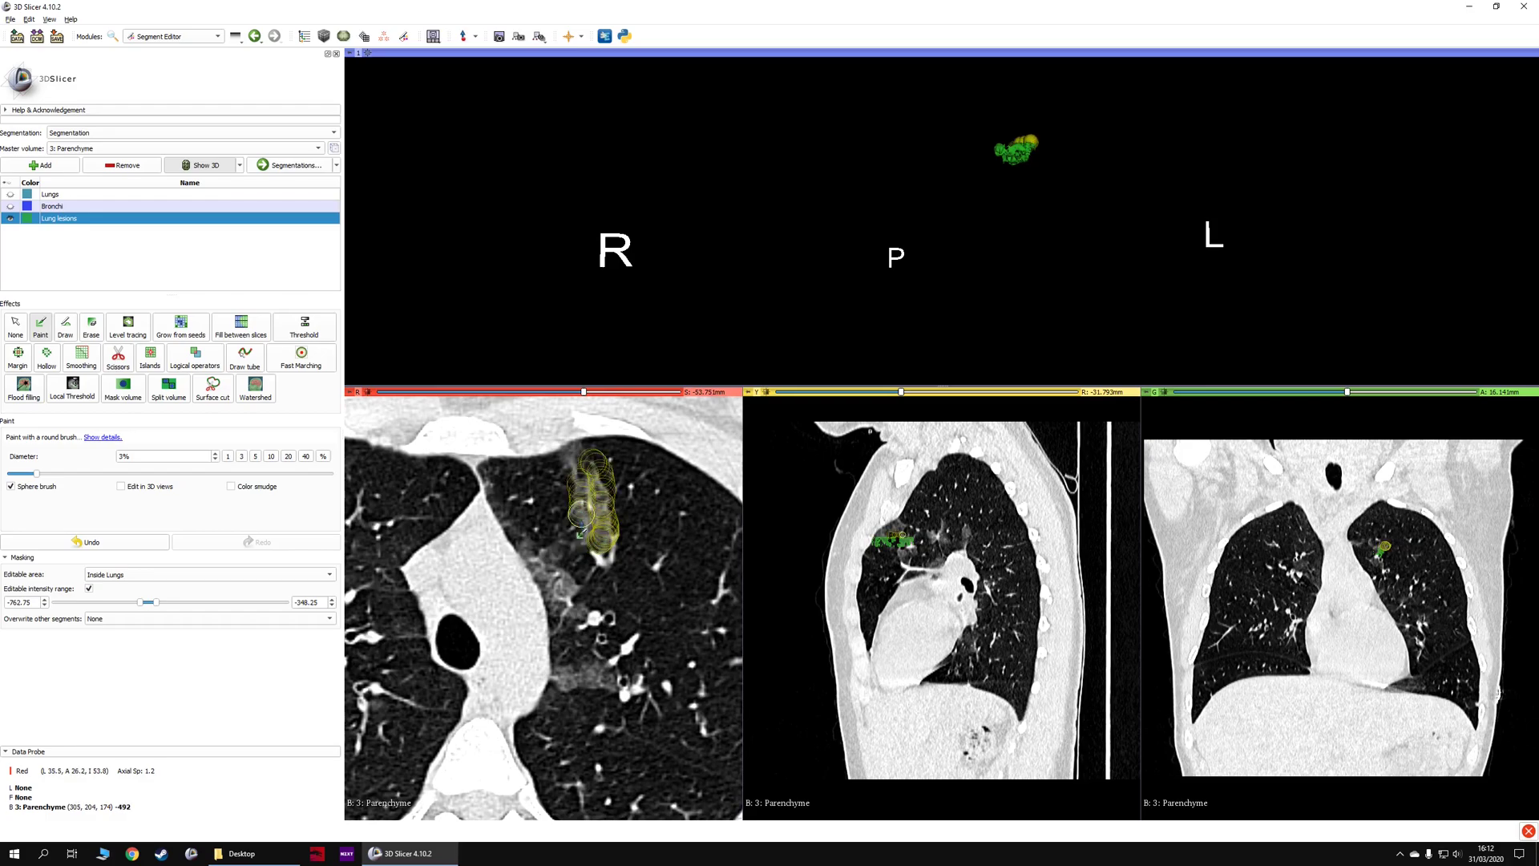
pyautogui.moveTo(574, 472); pyautogui.dragTo(563, 474)
pyautogui.moveTo(601, 559); pyautogui.dragTo(601, 559)
pyautogui.scroll(4, 593, 545)
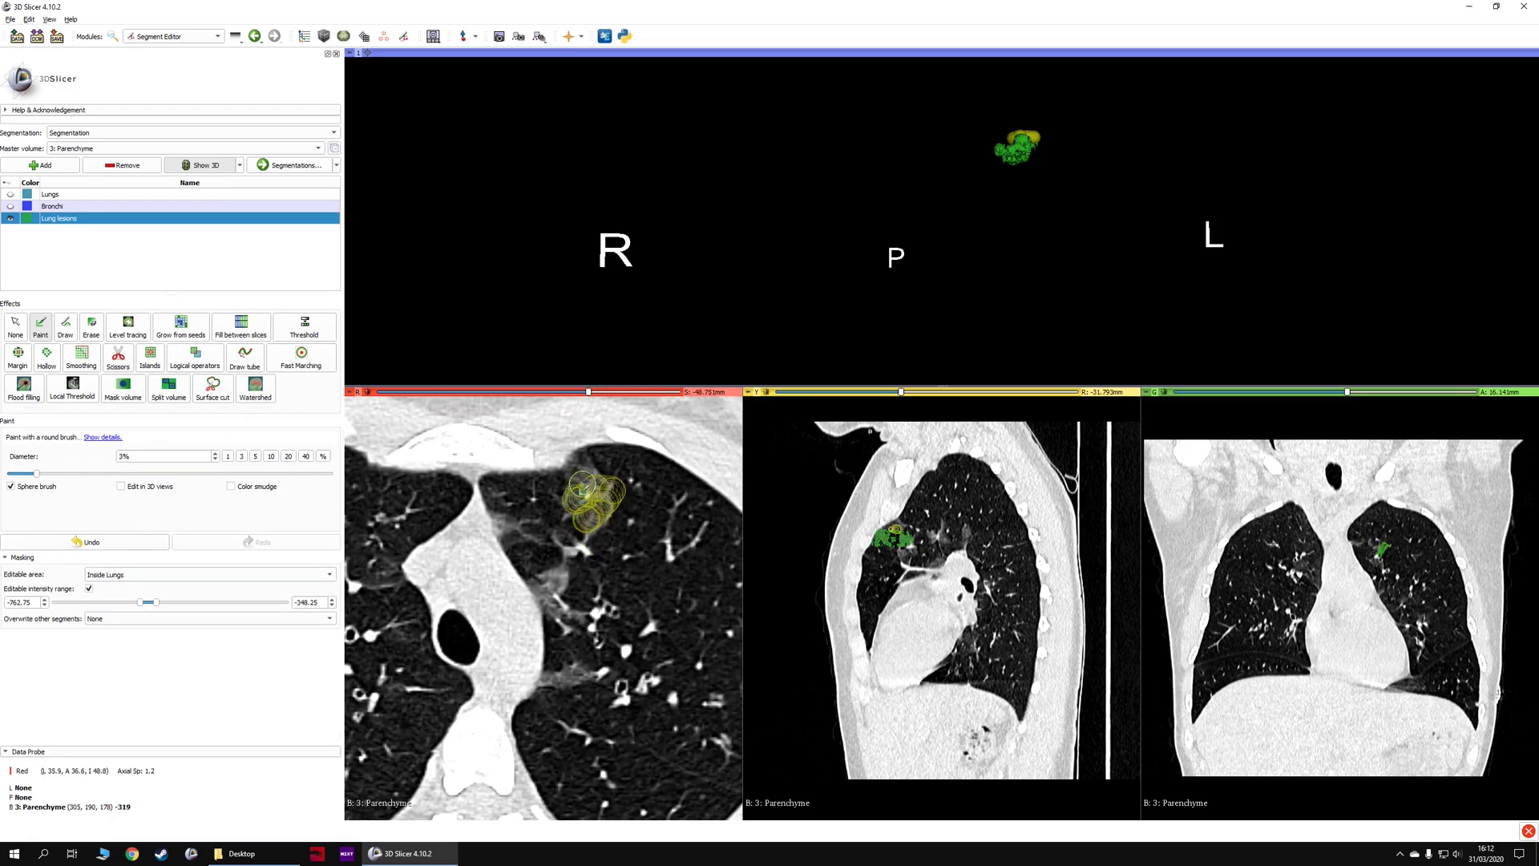
pyautogui.moveTo(594, 526)
pyautogui.mouseDown()
pyautogui.moveTo(574, 504)
pyautogui.moveTo(593, 478)
pyautogui.moveTo(600, 521)
pyautogui.moveTo(596, 484)
pyautogui.mouseUp()
pyautogui.scroll(3, 603, 555)
pyautogui.scroll(4, 600, 522)
pyautogui.scroll(-2, 626, 531)
pyautogui.scroll(-6, 626, 531)
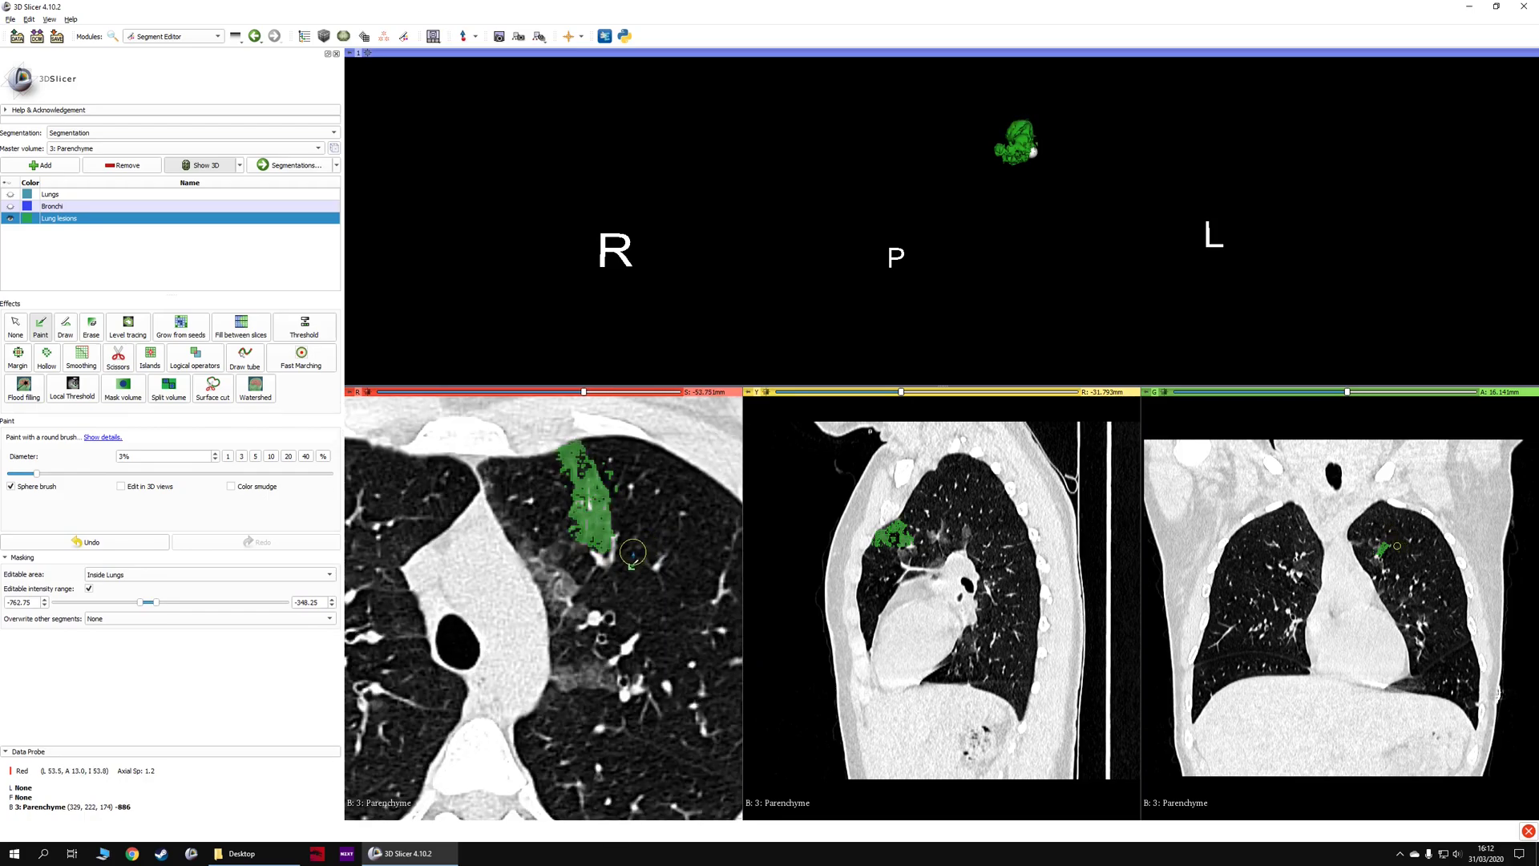
pyautogui.scroll(3, 941, 183)
pyautogui.scroll(2, 940, 183)
pyautogui.scroll(-6, 945, 227)
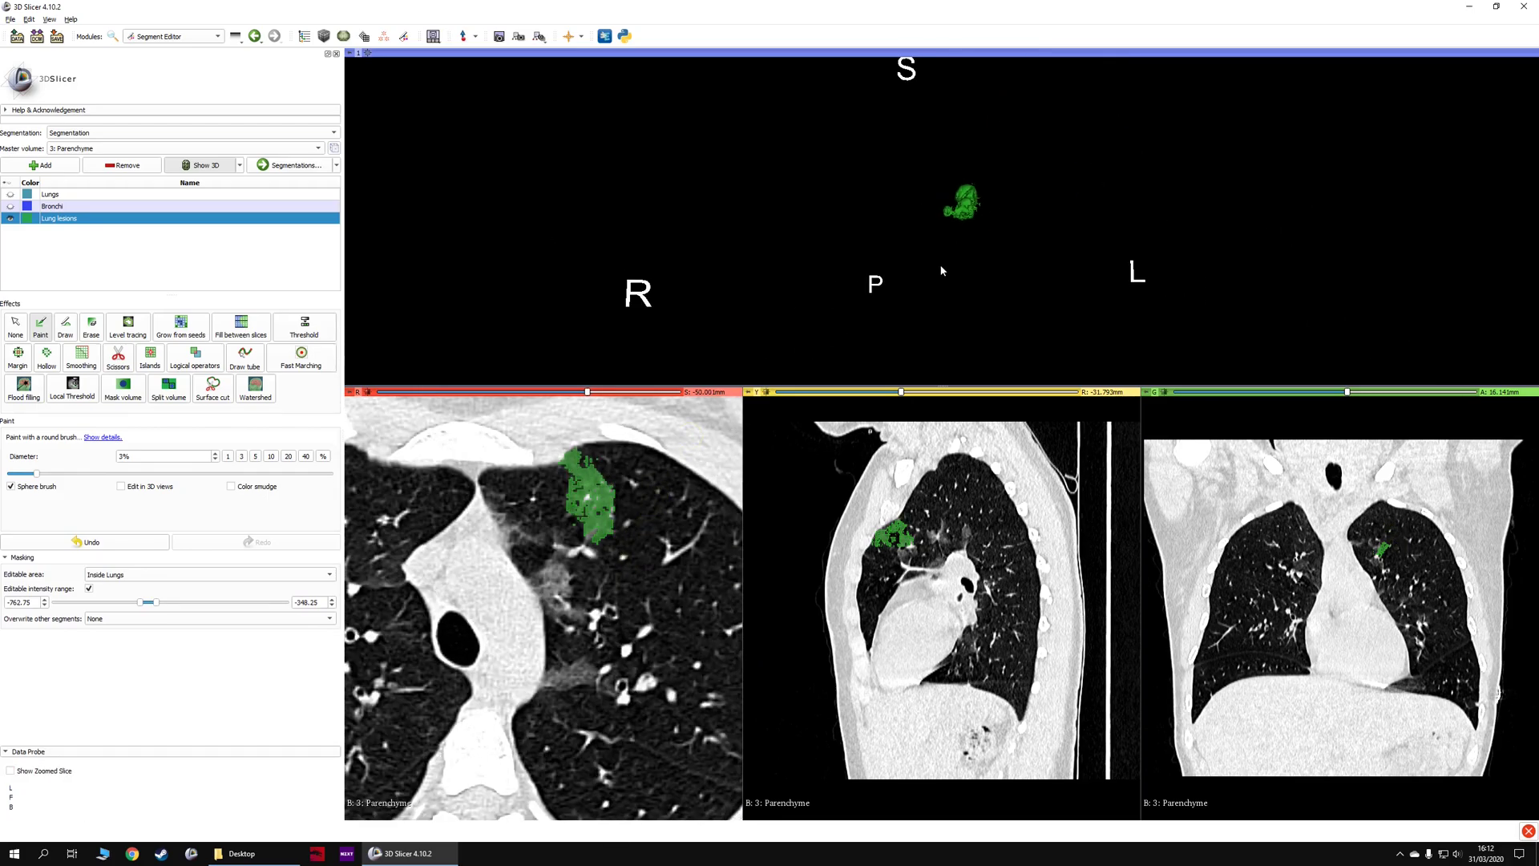
# Rotate the 3D view to examine the shape of the segmented lung lesions.
pyautogui.moveTo(735, 384); pyautogui.dragTo(745, 343)
pyautogui.moveTo(747, 353)
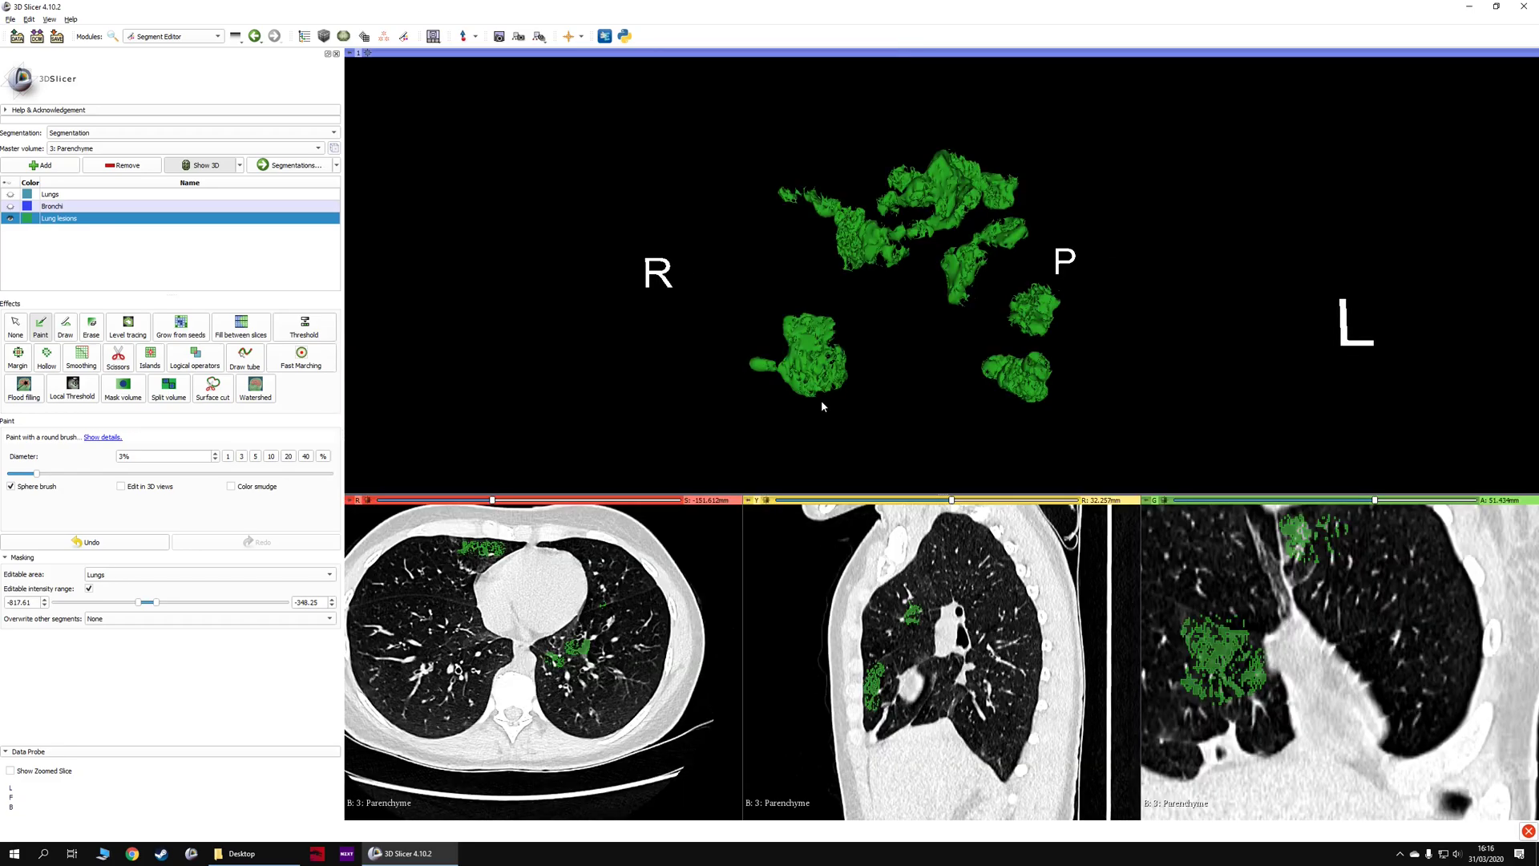
pyautogui.moveTo(833, 386); pyautogui.dragTo(968, 305)
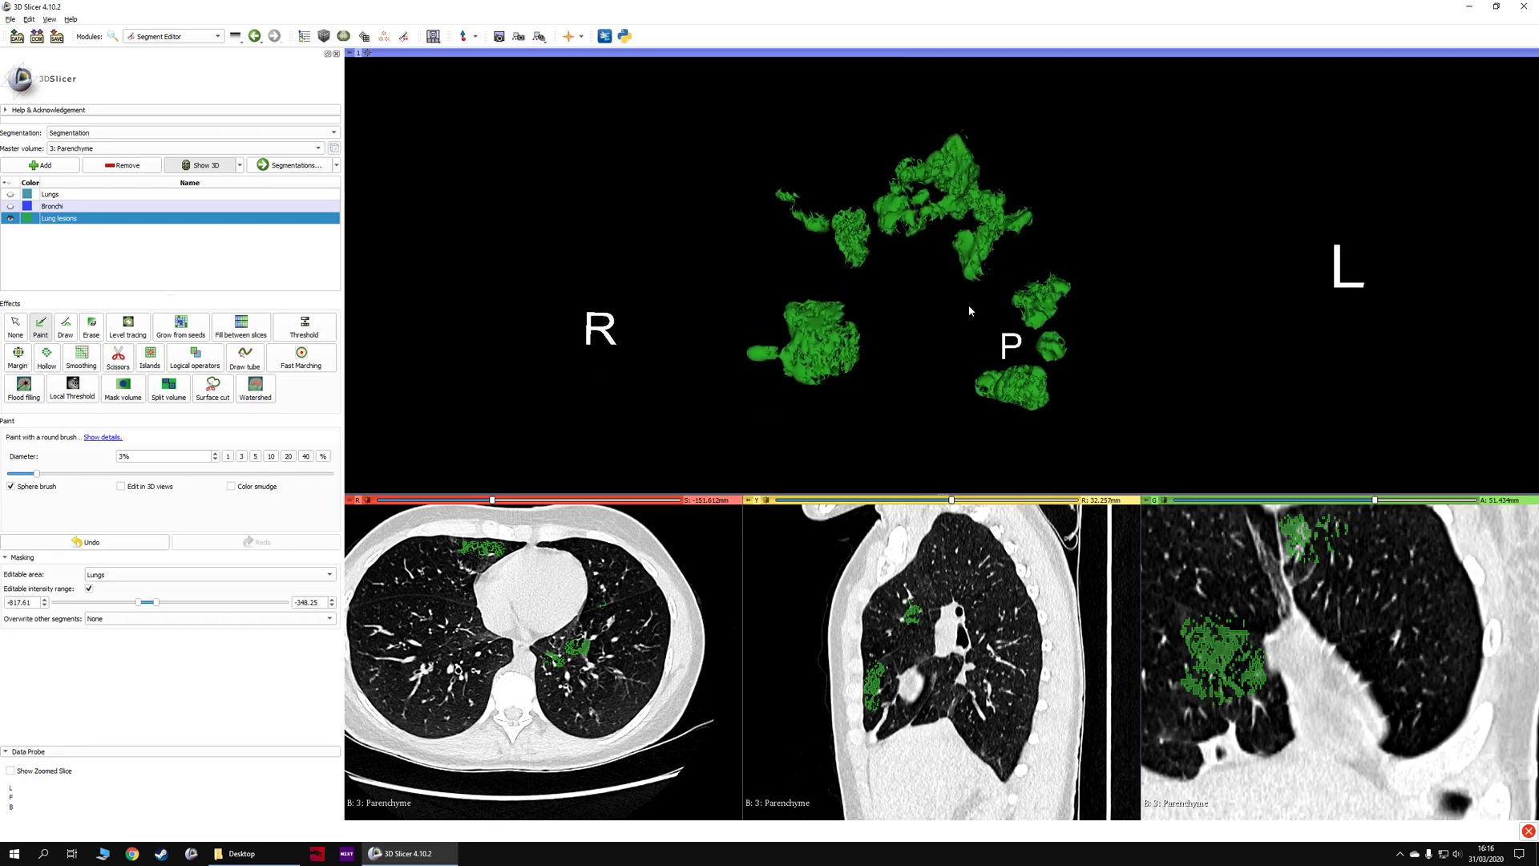
# Show the Lungs and Bronchi segments together with the lesions and fit the whole model in the 3D view.
pyautogui.click(11, 194)
pyautogui.click(11, 206)
pyautogui.scroll(-2, 659, 306)
pyautogui.moveTo(737, 311); pyautogui.dragTo(791, 326)
# Set the Lungs segment's opacity to 0.20 in the Segmentations module.
pyautogui.click(290, 165)
pyautogui.click(47, 191)
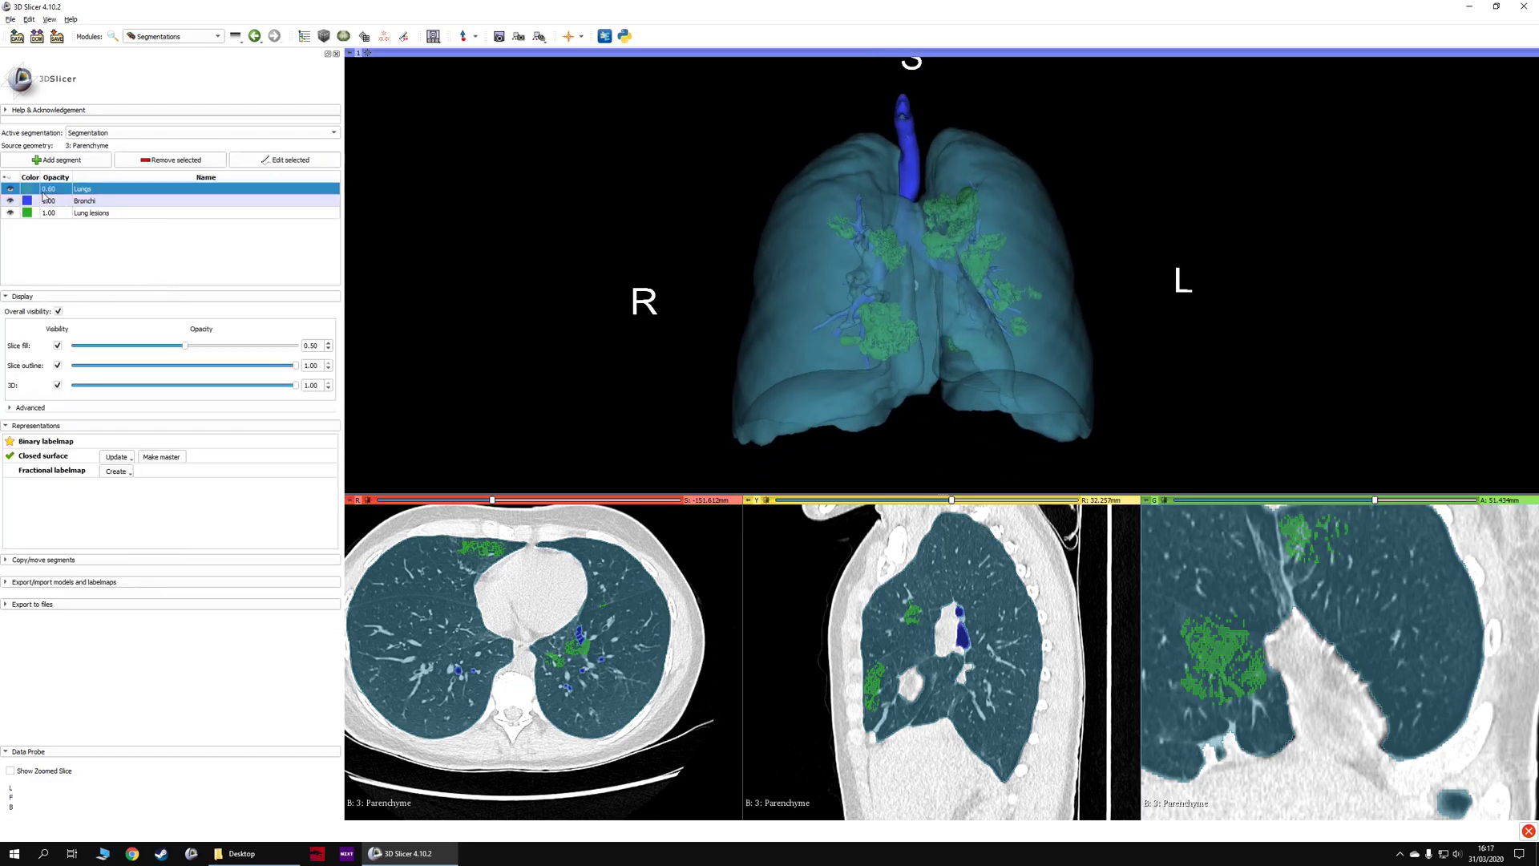
pyautogui.doubleClick(50, 190)
pyautogui.click(70, 192)
pyautogui.click(69, 191)
pyautogui.click(70, 191)
pyautogui.click(70, 191)
pyautogui.moveTo(513, 260)
pyautogui.mouseDown()
pyautogui.moveTo(704, 269)
pyautogui.moveTo(536, 261)
pyautogui.mouseUp()
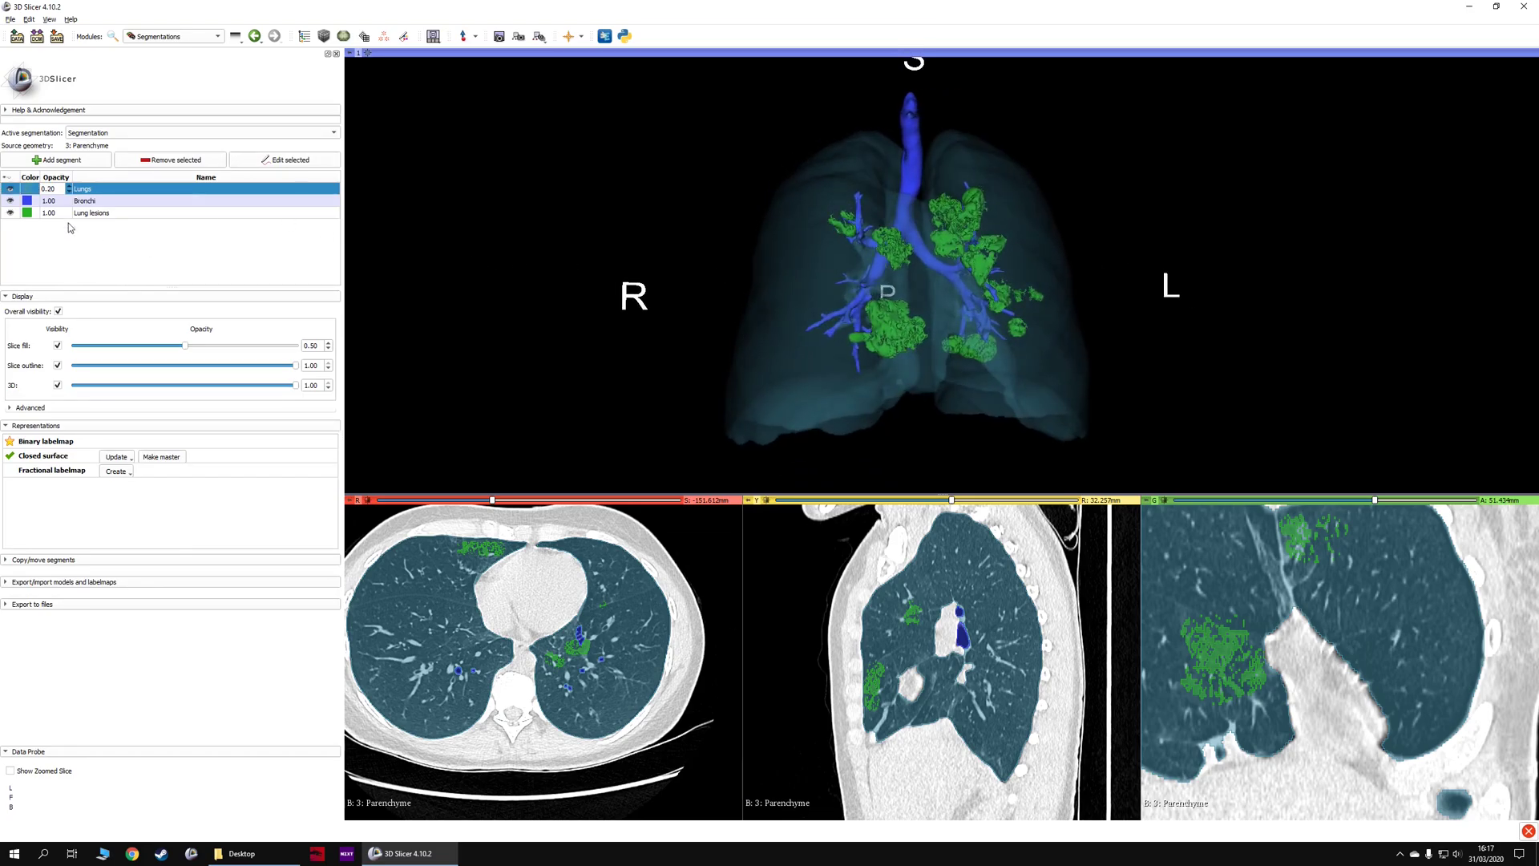
# Smooth the Lung lesions segment with Closing (fill holes) at a 3.00 mm kernel, with the editable intensity range turned off.
pyautogui.click(111, 217)
pyautogui.click(261, 162)
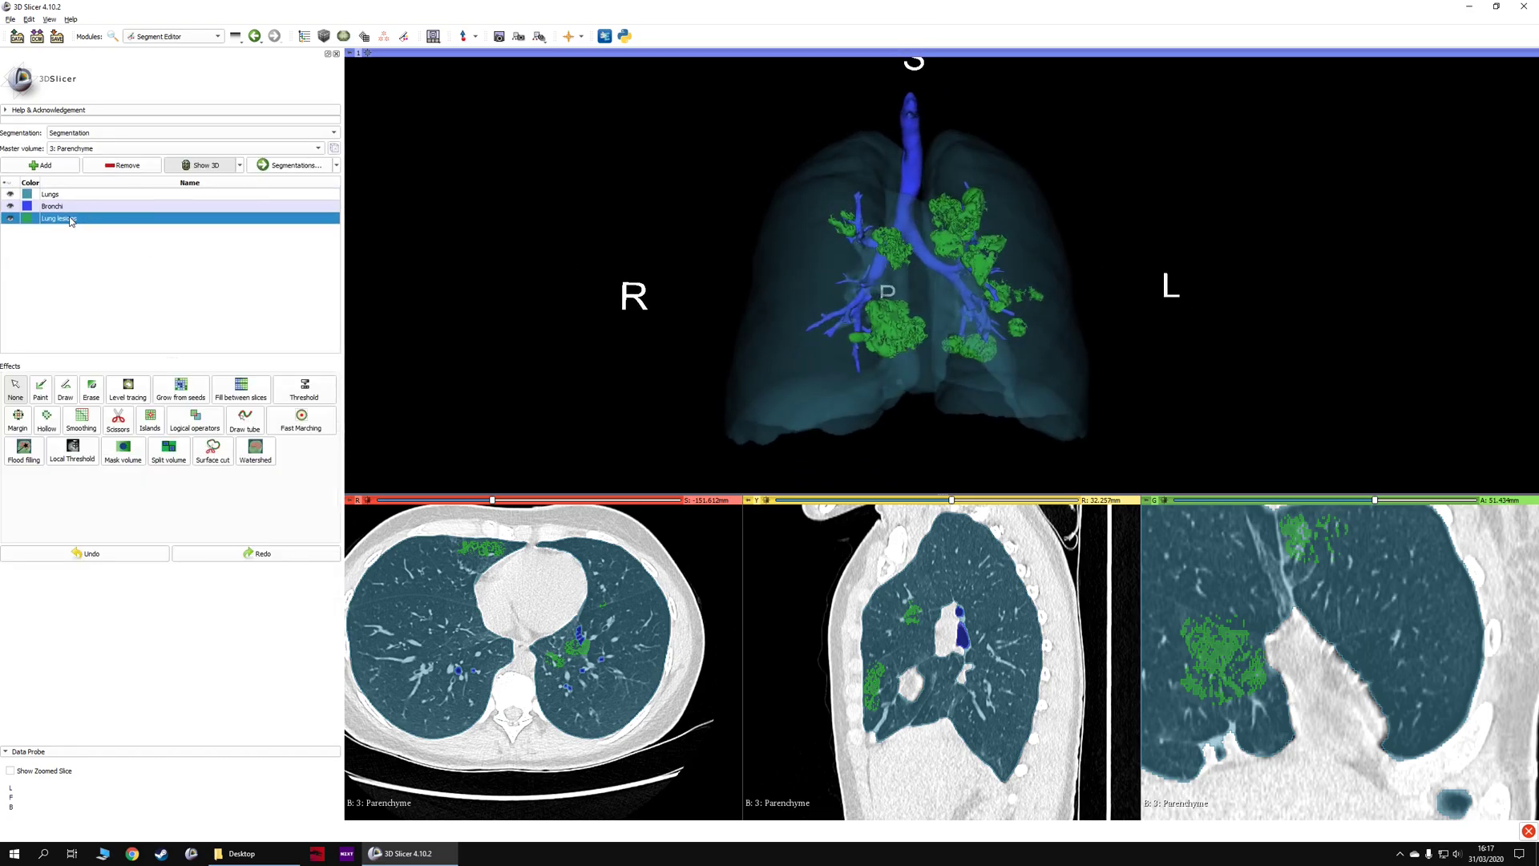
pyautogui.moveTo(767, 248); pyautogui.dragTo(786, 246)
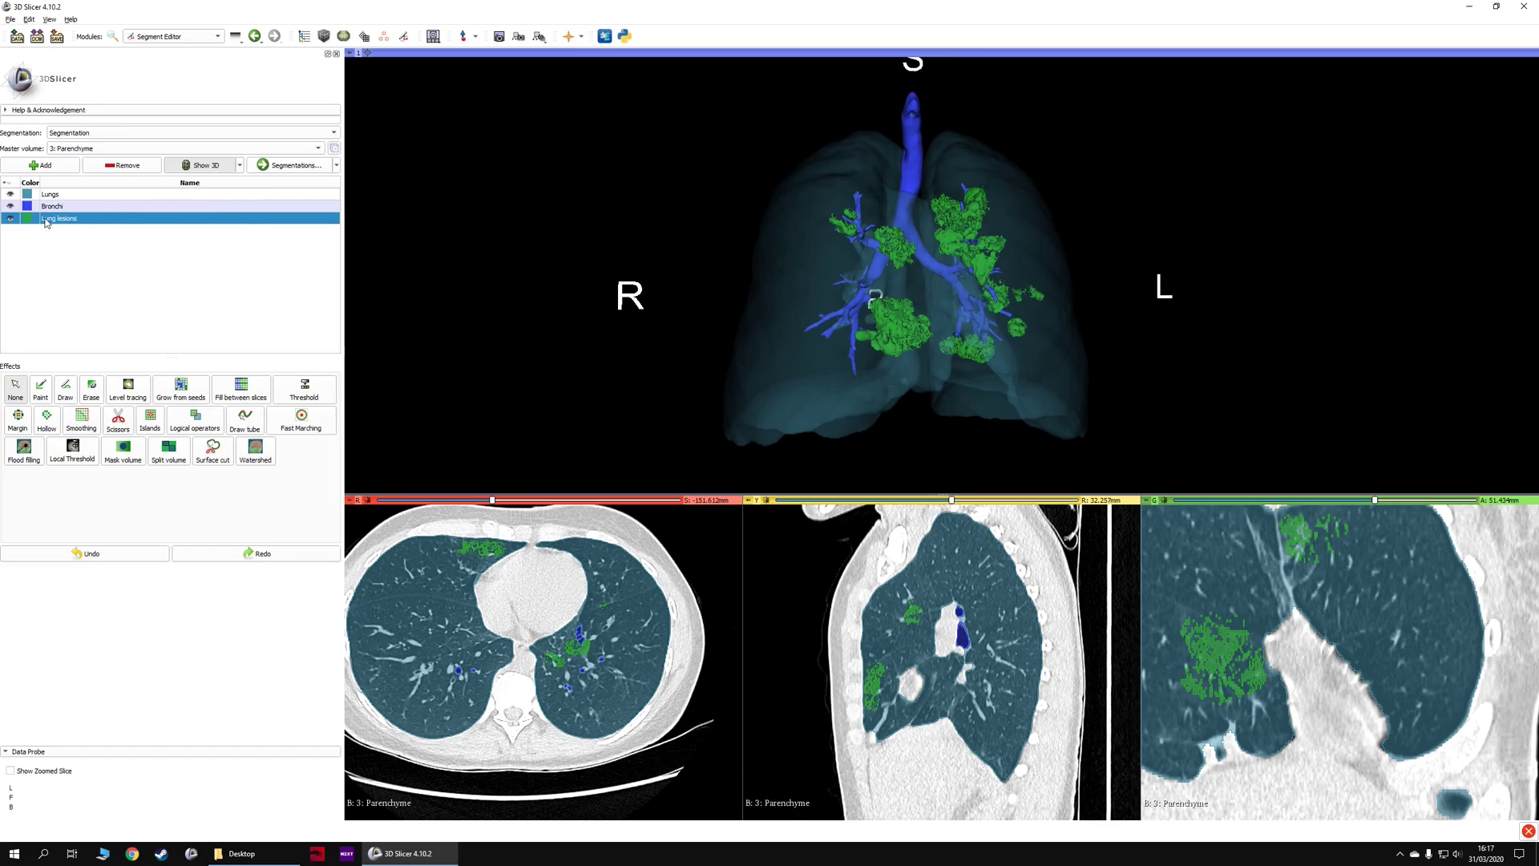
pyautogui.click(81, 418)
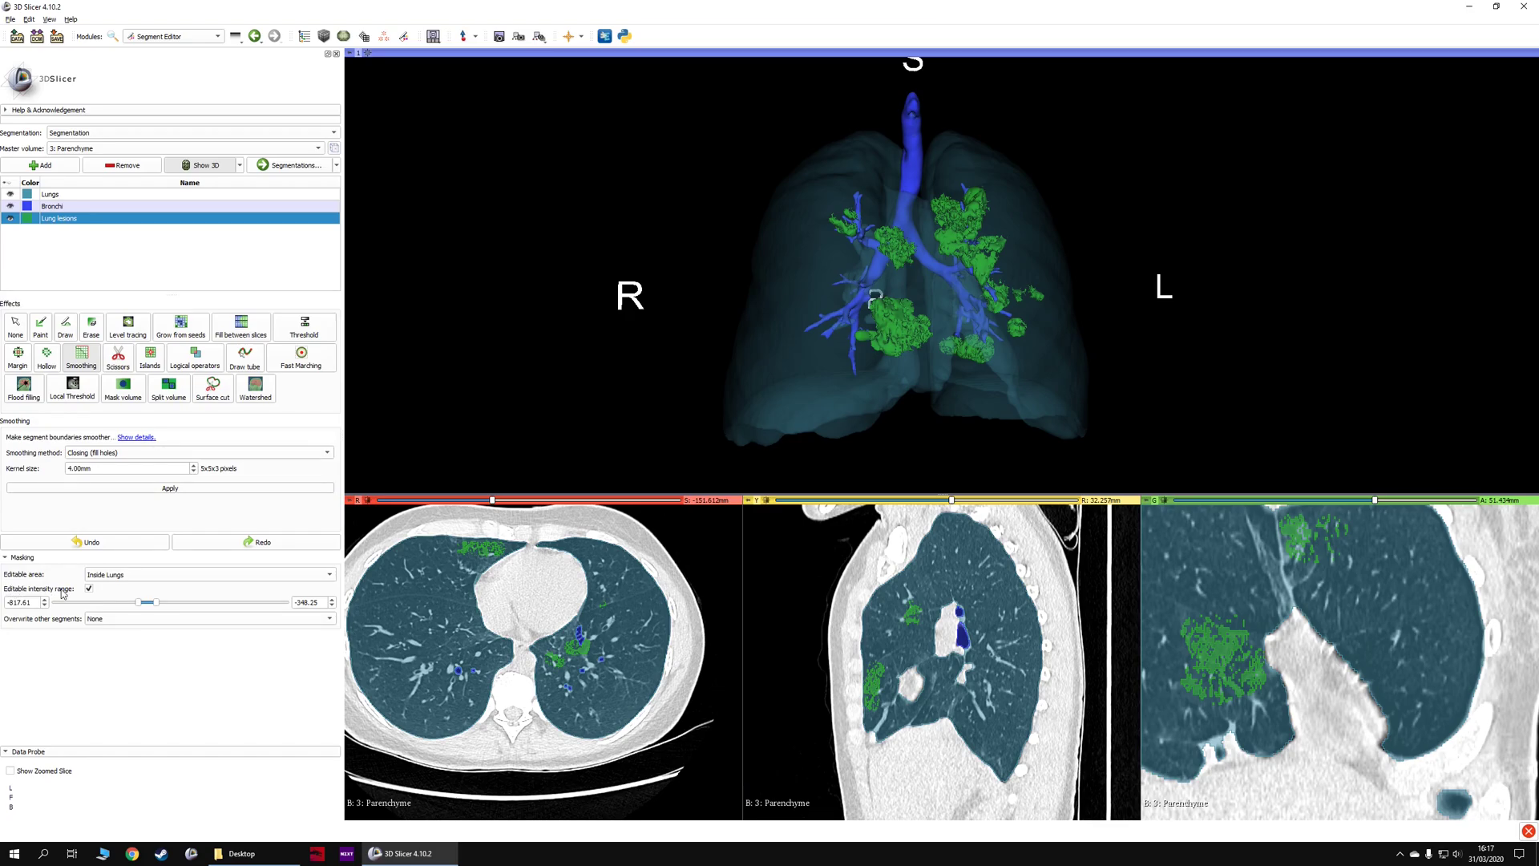
pyautogui.click(89, 589)
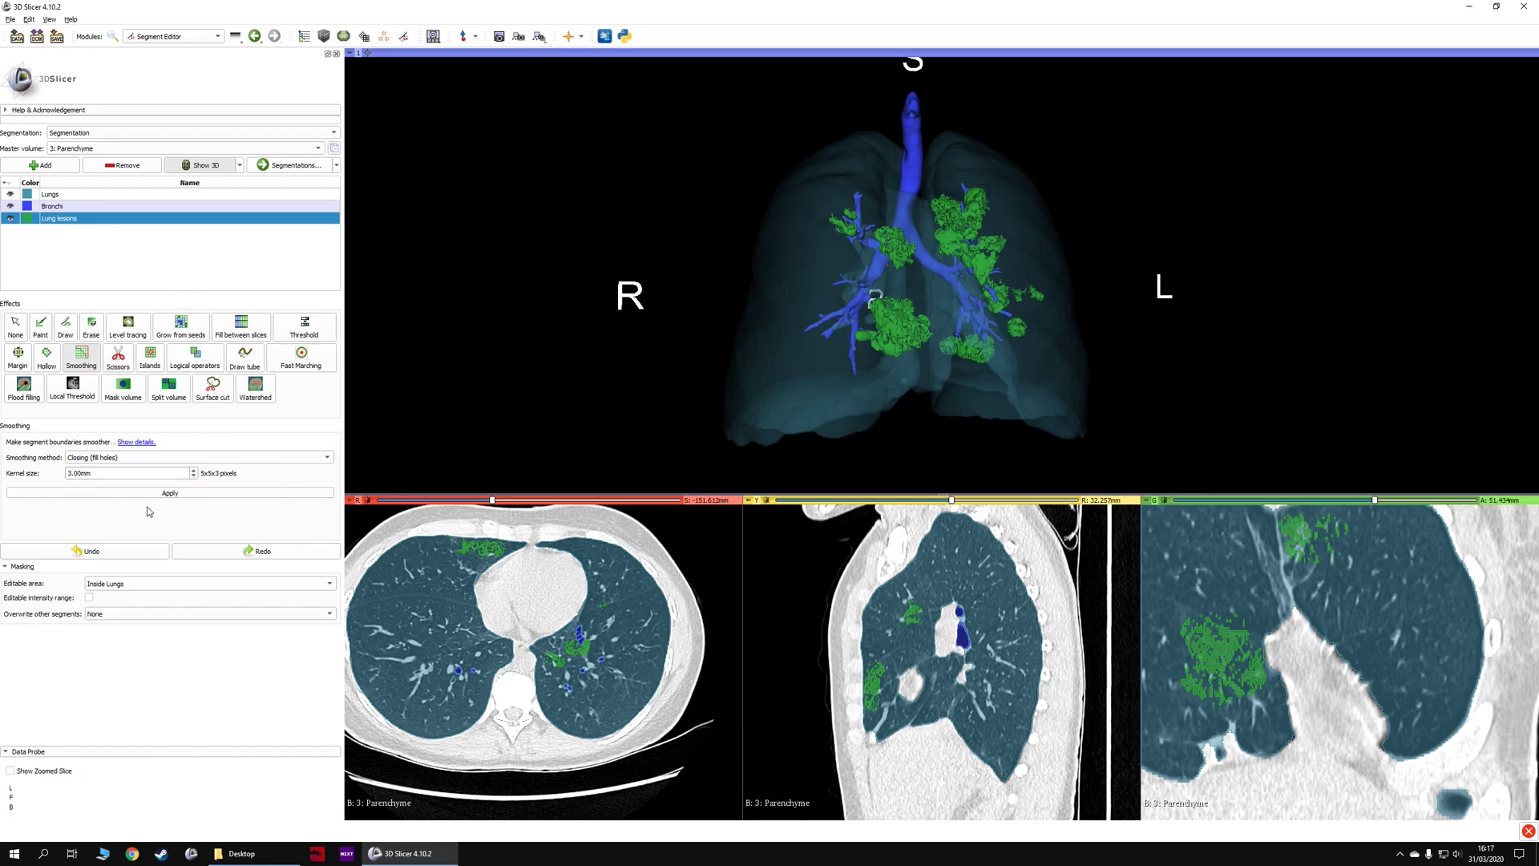
pyautogui.click(166, 492)
pyautogui.moveTo(1052, 227); pyautogui.dragTo(988, 261)
# Smooth the Lung lesions segment with the Median method at a 3.00 mm kernel.
pyautogui.click(108, 458)
pyautogui.click(80, 467)
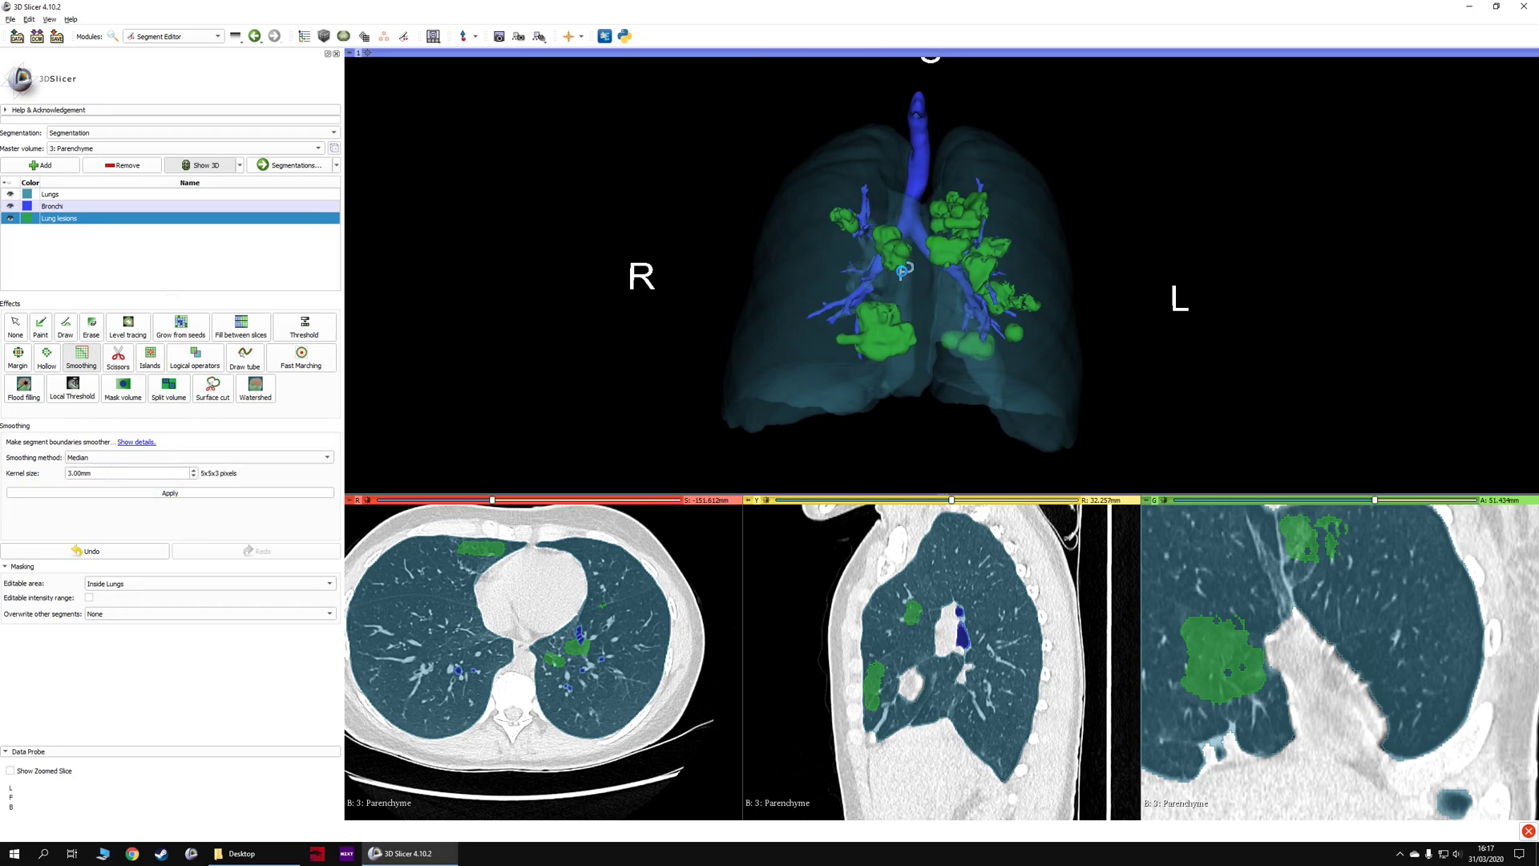
pyautogui.moveTo(900, 254); pyautogui.dragTo(858, 268)
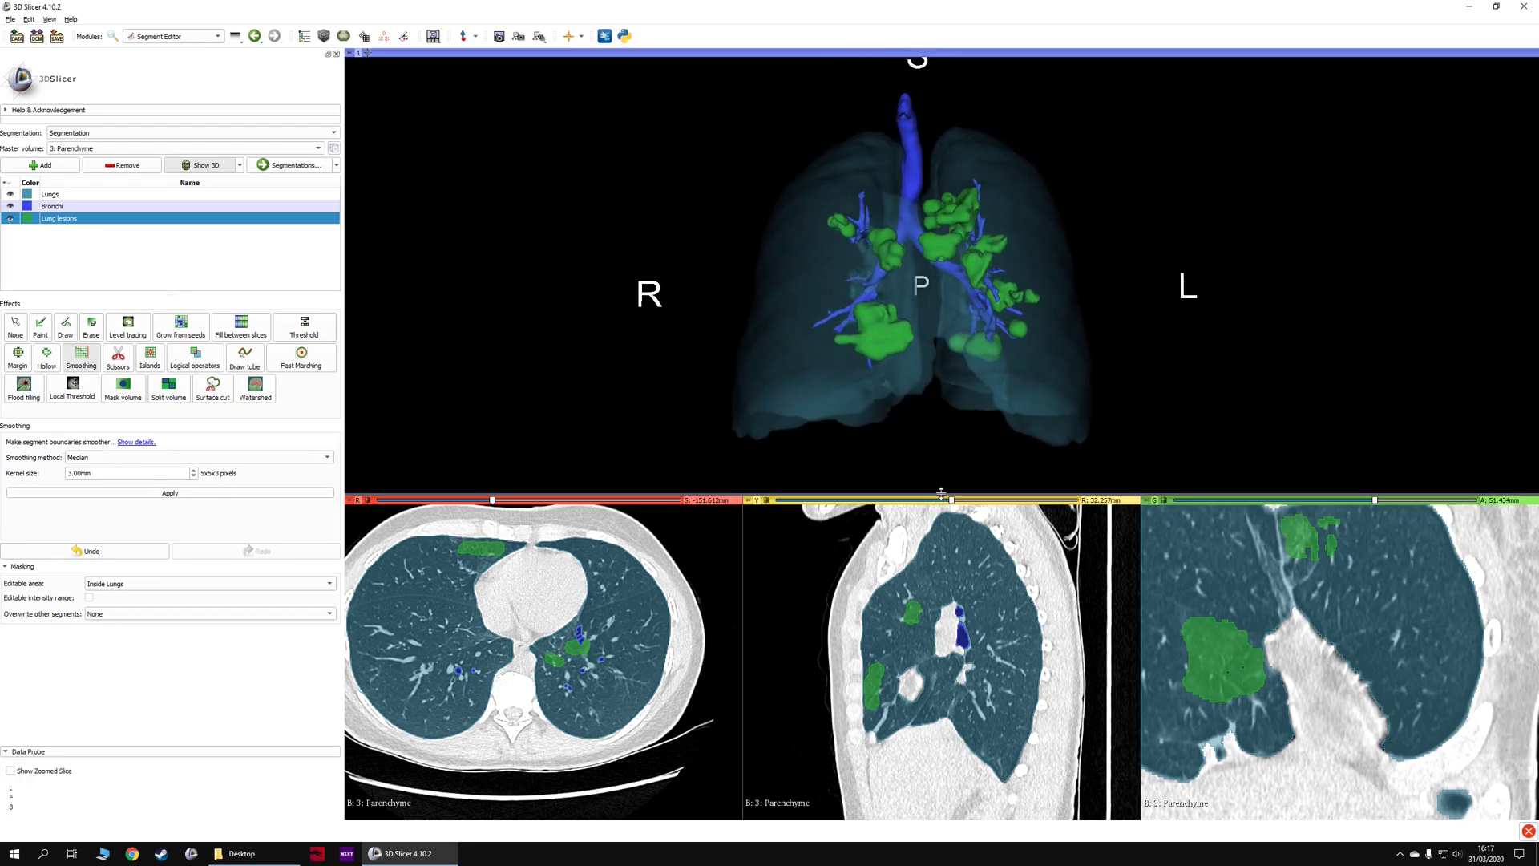
# Adjust the 3D view's size and rotate the model to examine the lungs, bronchi and smoothed lesions.
pyautogui.moveTo(941, 492); pyautogui.dragTo(941, 569)
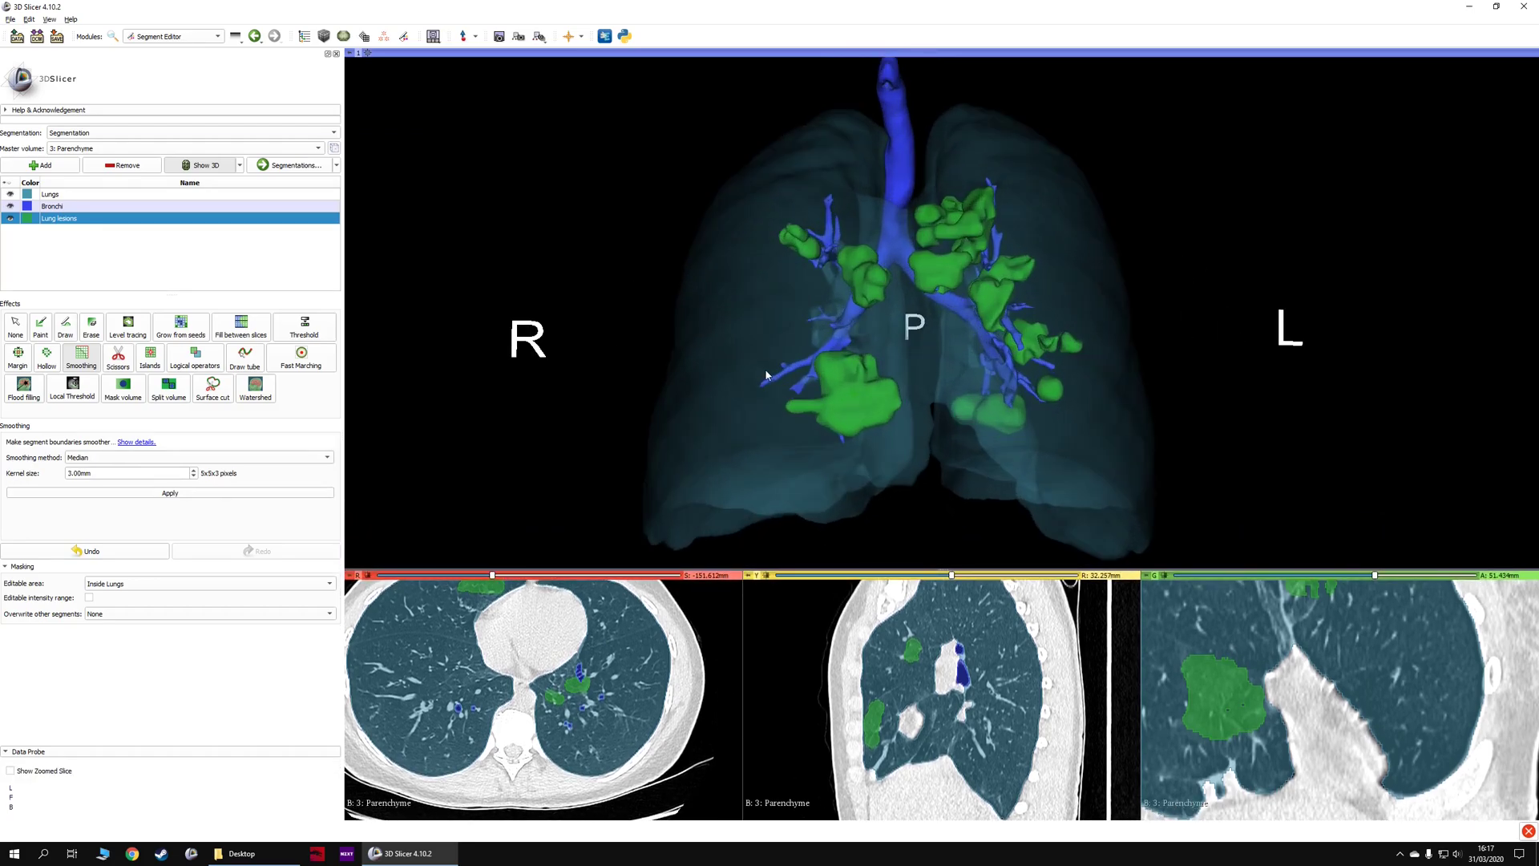
pyautogui.moveTo(767, 374); pyautogui.dragTo(948, 443)
pyautogui.moveTo(944, 568); pyautogui.dragTo(943, 481)
pyautogui.moveTo(935, 274)
pyautogui.mouseDown()
pyautogui.moveTo(412, 286)
pyautogui.moveTo(1024, 253)
pyautogui.moveTo(1105, 274)
pyautogui.moveTo(924, 262)
pyautogui.moveTo(946, 277)
pyautogui.mouseUp()
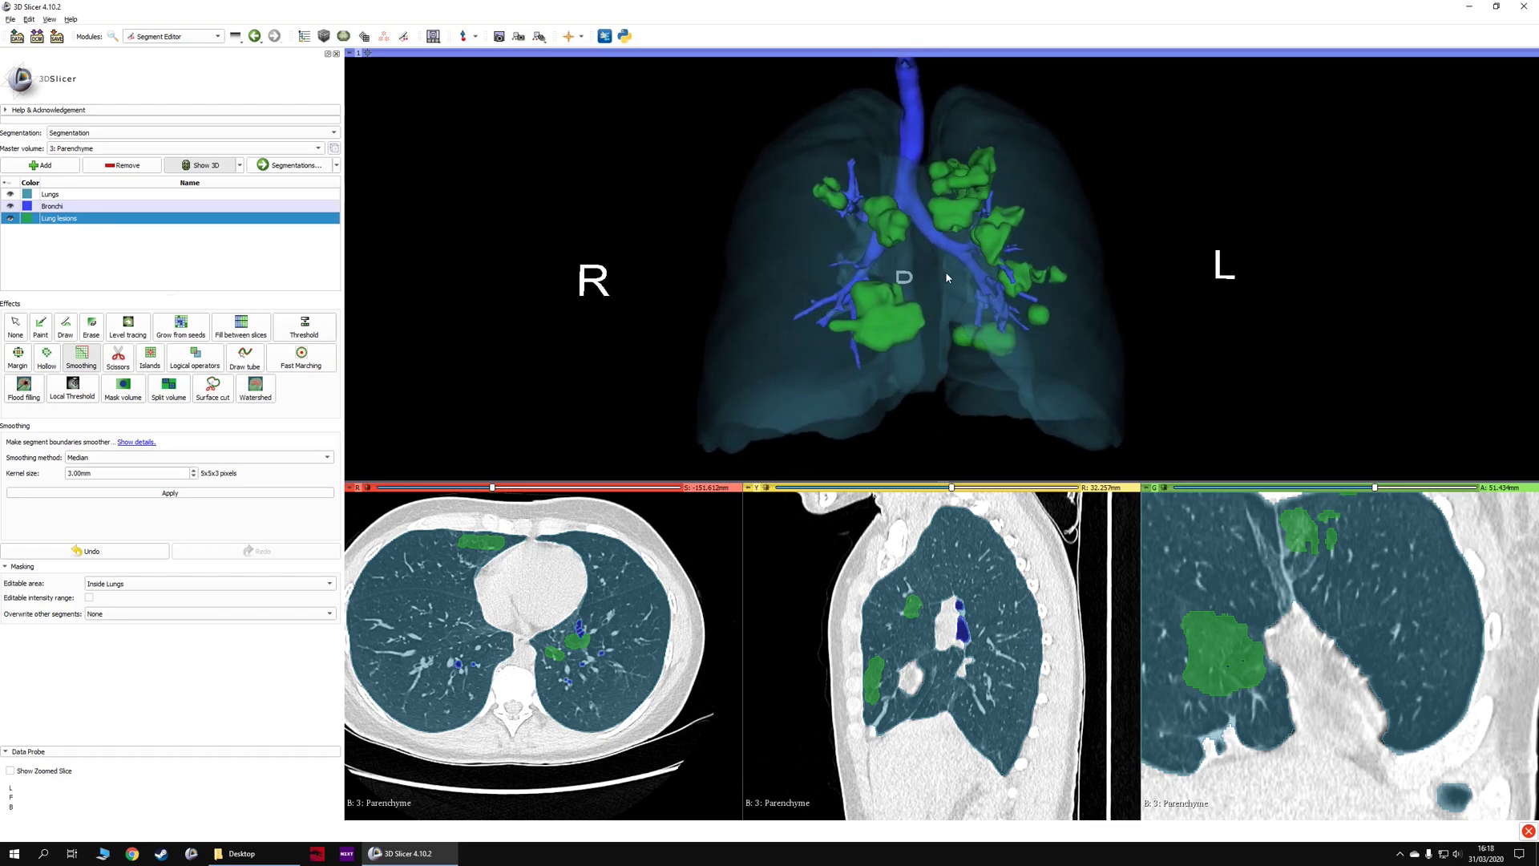